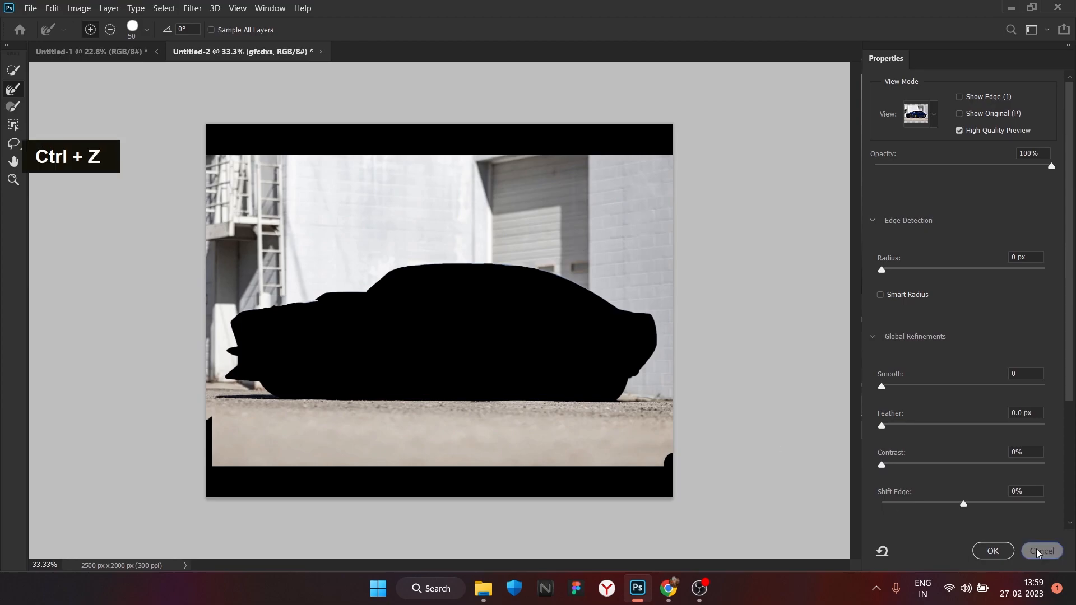
- Invert the selection to cover the car, clear the stray areas at the photo's lower corners, and preview the cutout in Select and Mask
key(ctrl+alt+i)
click(702, 317)
key(ctrl+shift+i)
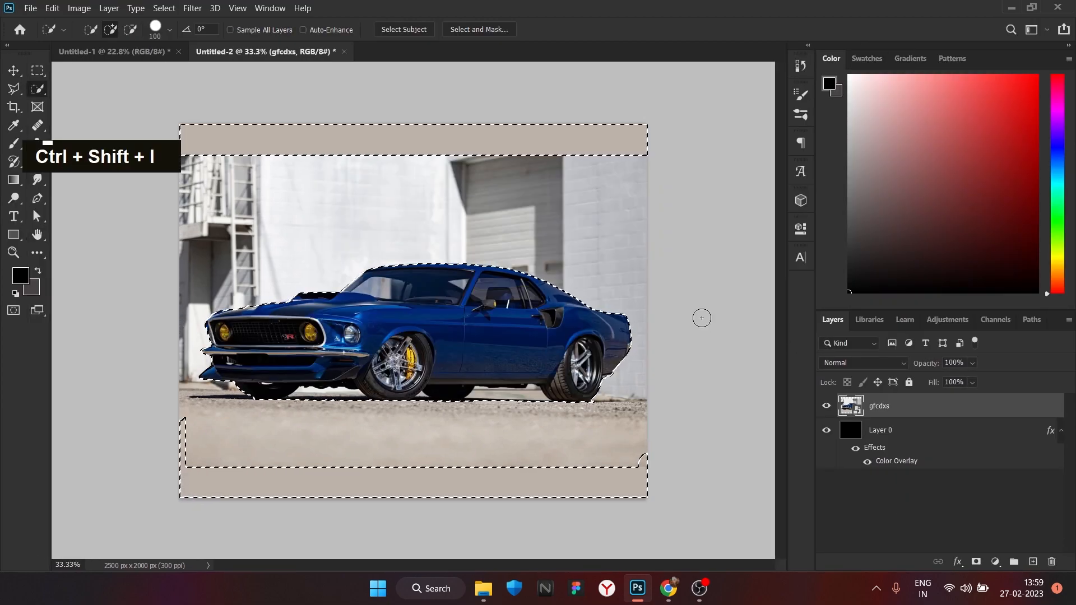
drag(654, 459, 563, 462)
key(ctrl+alt+r)
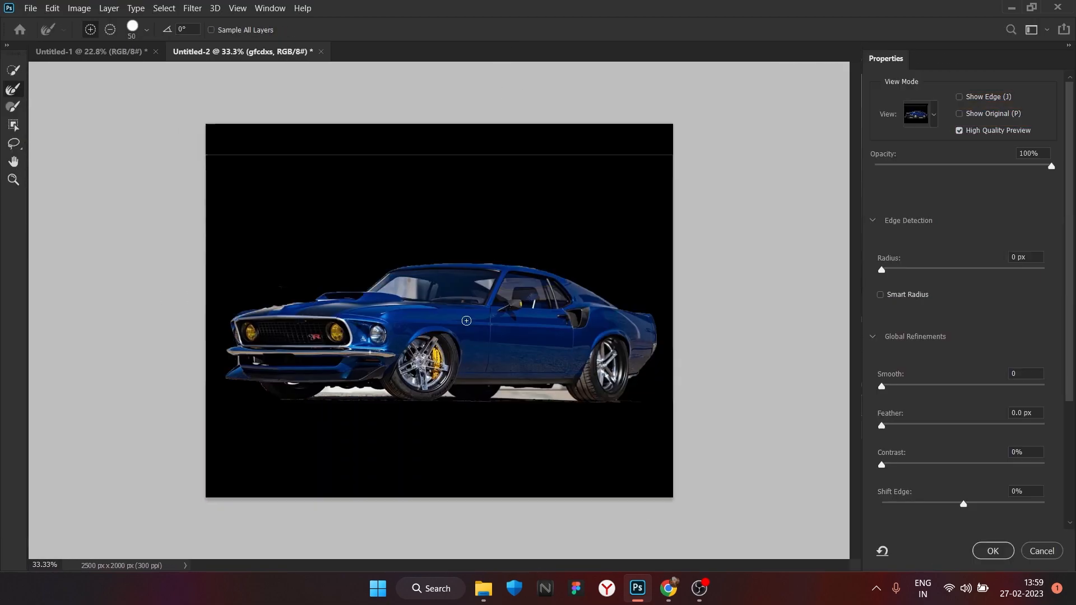
click(1042, 551)
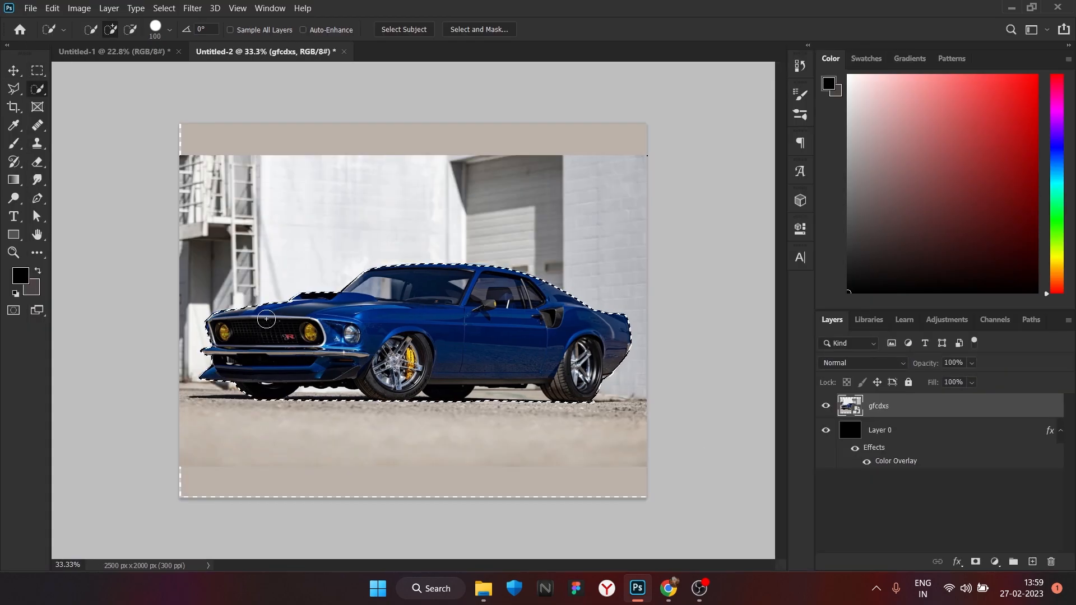
- Refine the car selection along the front edge of the hood with a size 20 Quick Selection brush
scroll(268, 312, up, 6)
scroll(168, 294, up, 1)
drag(167, 293, 319, 435)
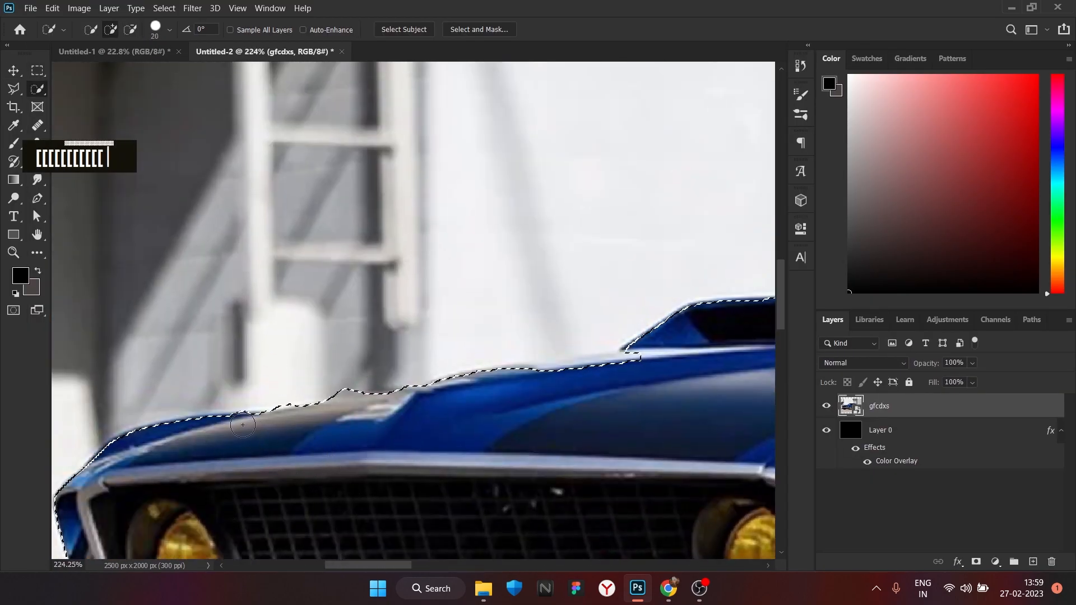
alt+click(356, 379)
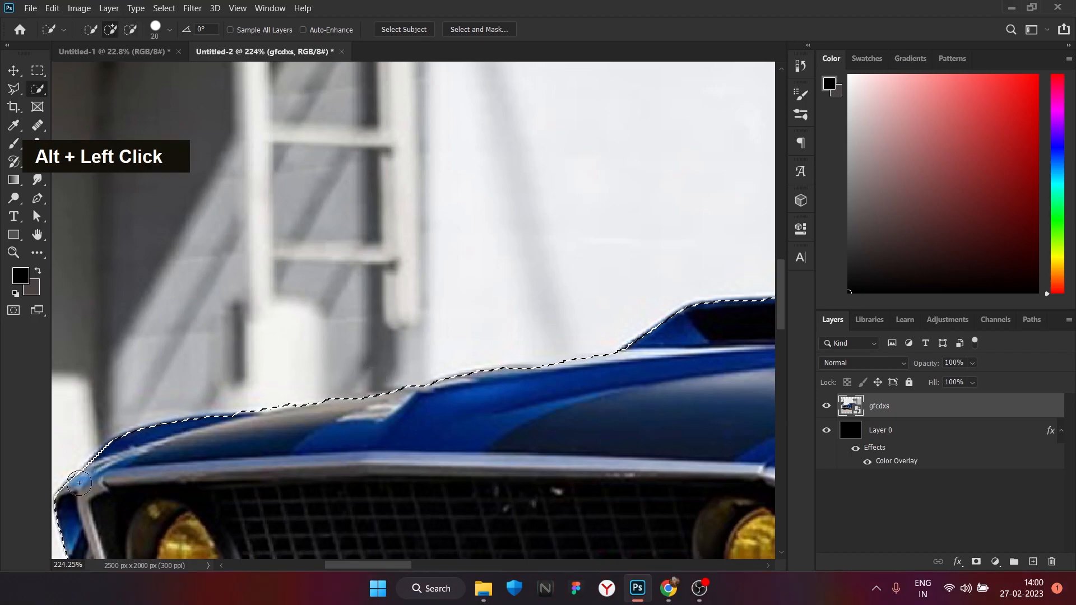
drag(80, 481, 111, 461)
alt+click(99, 429)
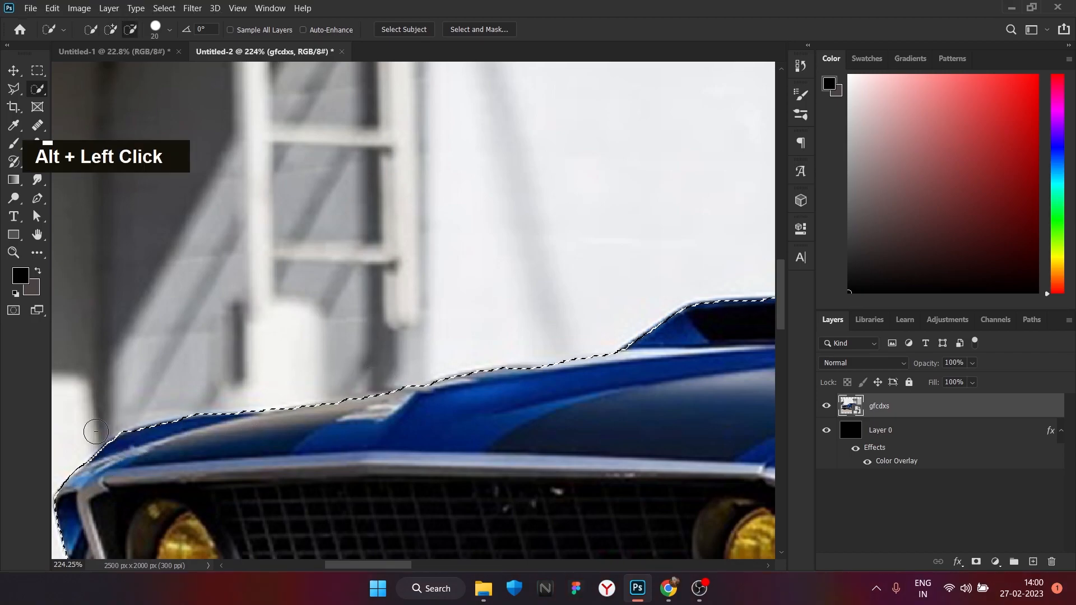
- Refine the selection around the front bumper's end and the upper edge of the lower spoiler, reducing the brush size to 7
scroll(98, 428, down, 5)
scroll(326, 473, up, 10)
scroll(326, 473, up, 3)
drag(326, 473, 295, 243)
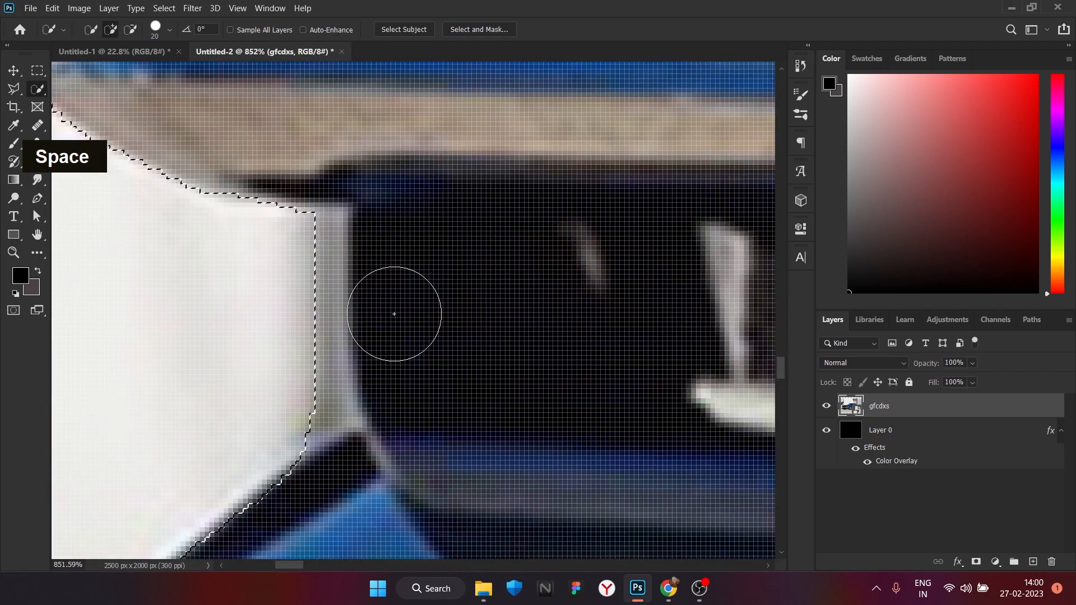
alt+click(303, 236)
drag(305, 493, 432, 313)
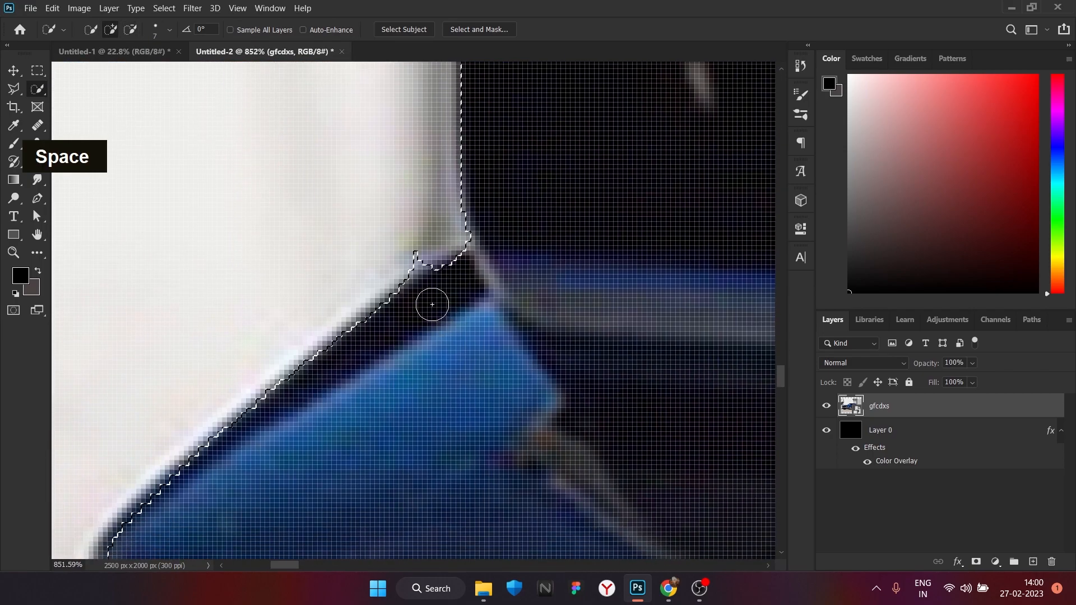
drag(326, 343, 334, 244)
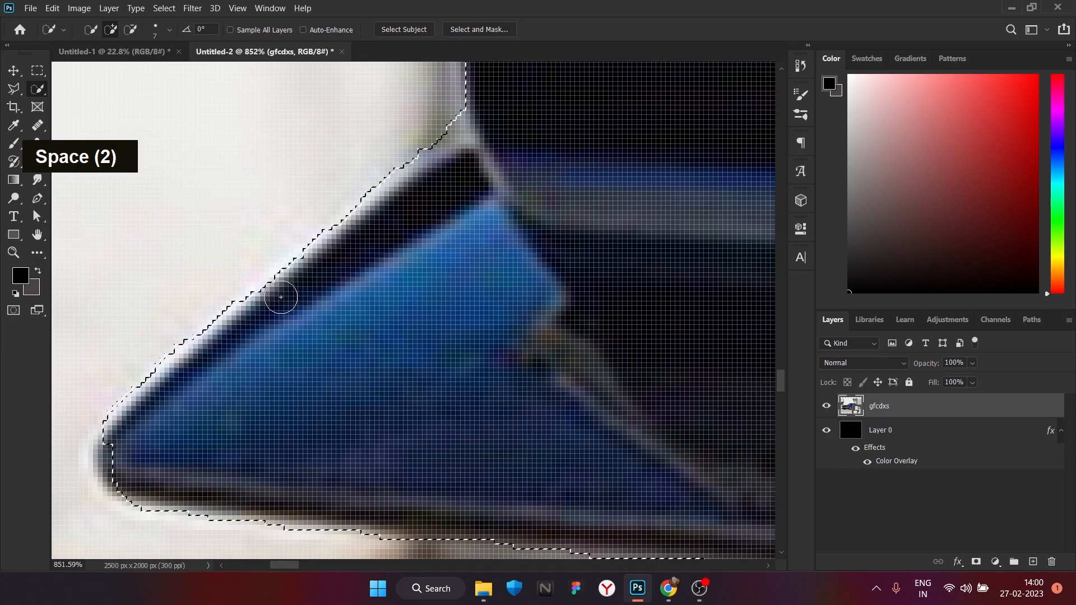
- Refine the selection along the front spoiler's tip and underside toward the front tyre
drag(349, 491, 267, 269)
drag(81, 306, 354, 332)
drag(639, 367, 193, 363)
drag(235, 318, 305, 316)
scroll(409, 360, down, 8)
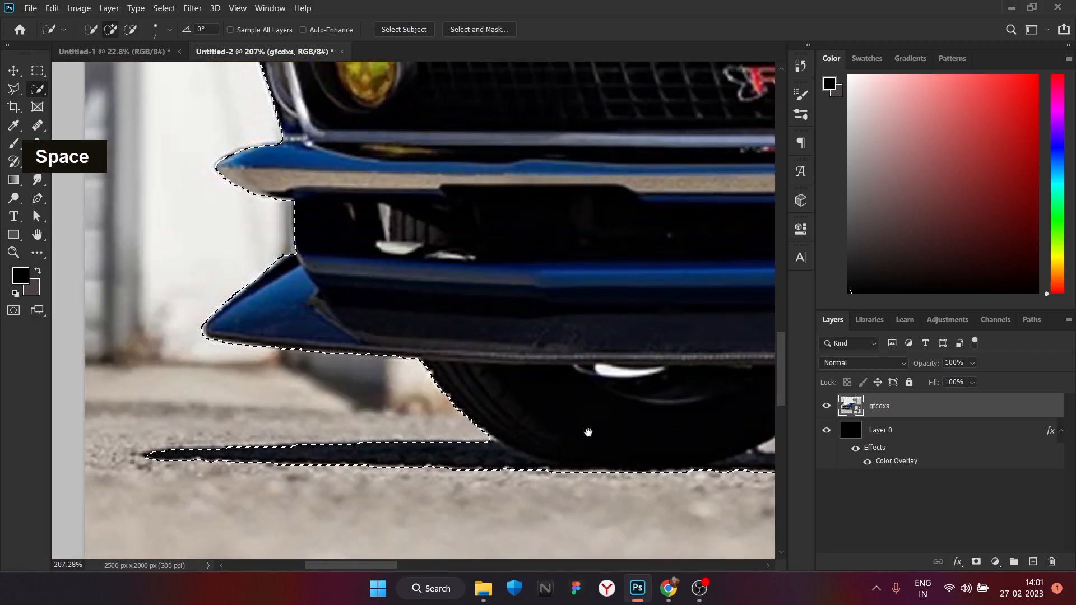
- Subtract the visible ground beneath the front bumper, between the two front wheels, from the car selection
drag(584, 435, 209, 402)
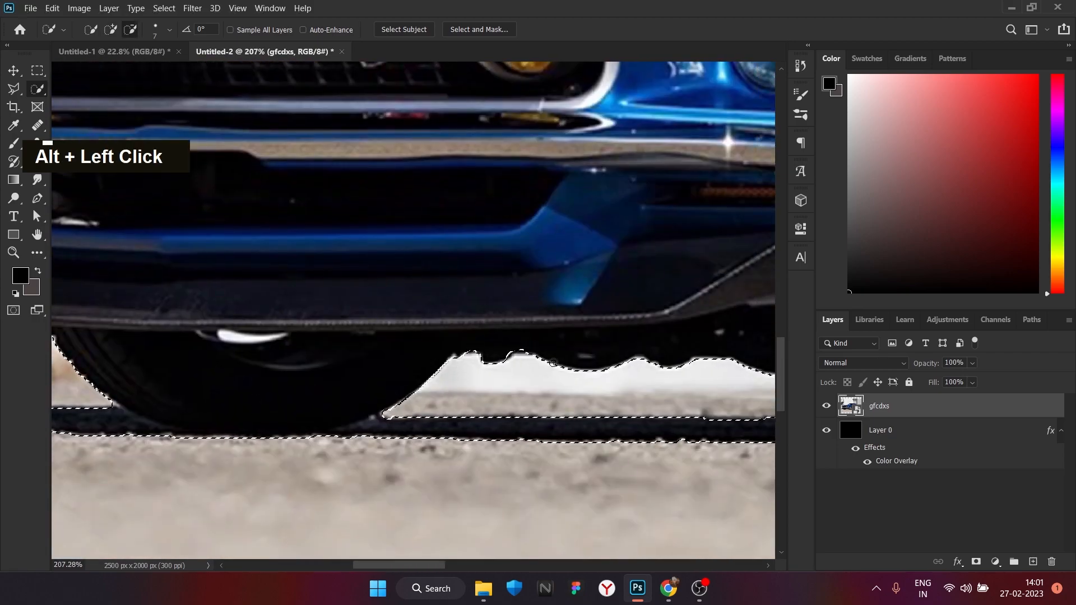
drag(542, 359, 374, 381)
scroll(331, 378, up, 4)
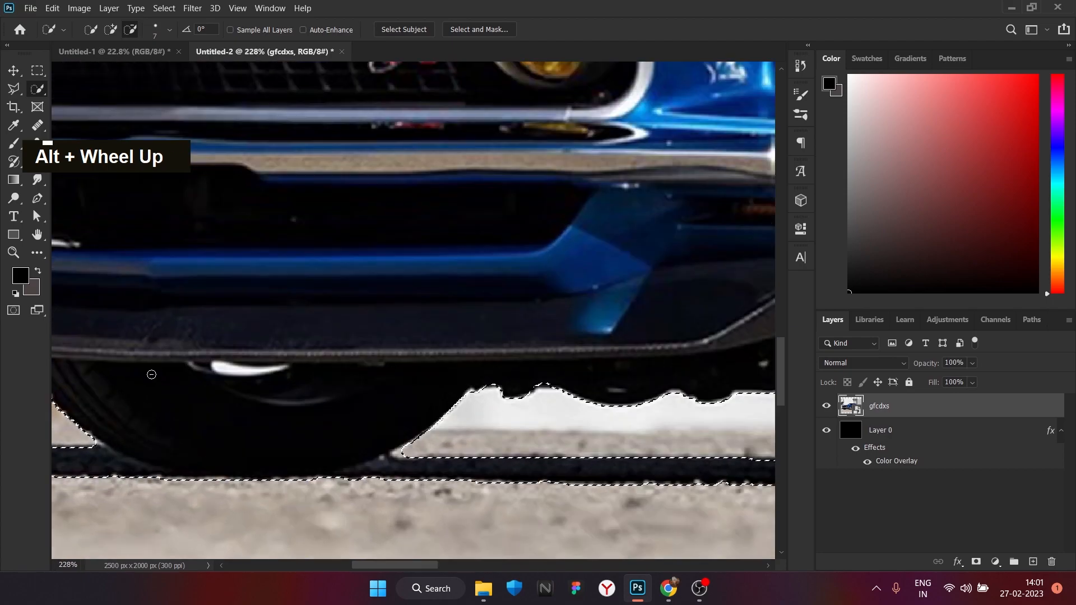
scroll(309, 363, down, 10)
scroll(734, 387, up, 8)
- Subtract the ground gaps behind the near front wheel and further along the car's underside from the selection
alt+click(638, 401)
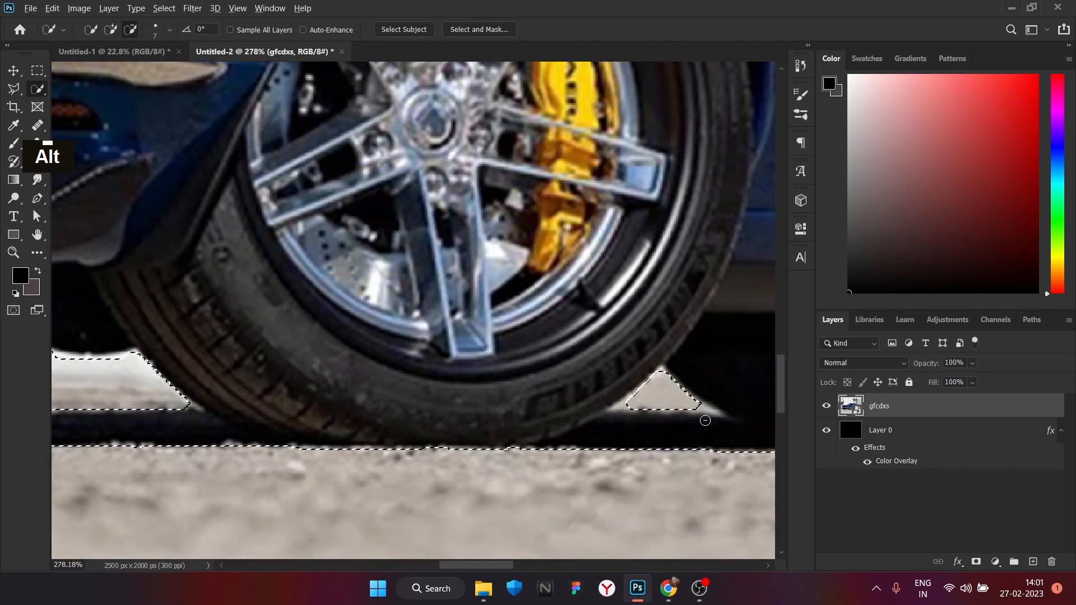
scroll(709, 420, down, 4)
scroll(499, 456, up, 3)
mouse_move(665, 470)
mouse_down()
mouse_move(619, 477)
mouse_move(652, 470)
mouse_move(557, 466)
mouse_up()
alt+click(583, 468)
- Subtract the see-through glass areas of the windshield, including the small triangle near the pillar, from the car selection
scroll(690, 461, down, 7)
scroll(697, 454, up, 2)
scroll(697, 455, down, 5)
scroll(448, 291, up, 6)
drag(352, 279, 406, 251)
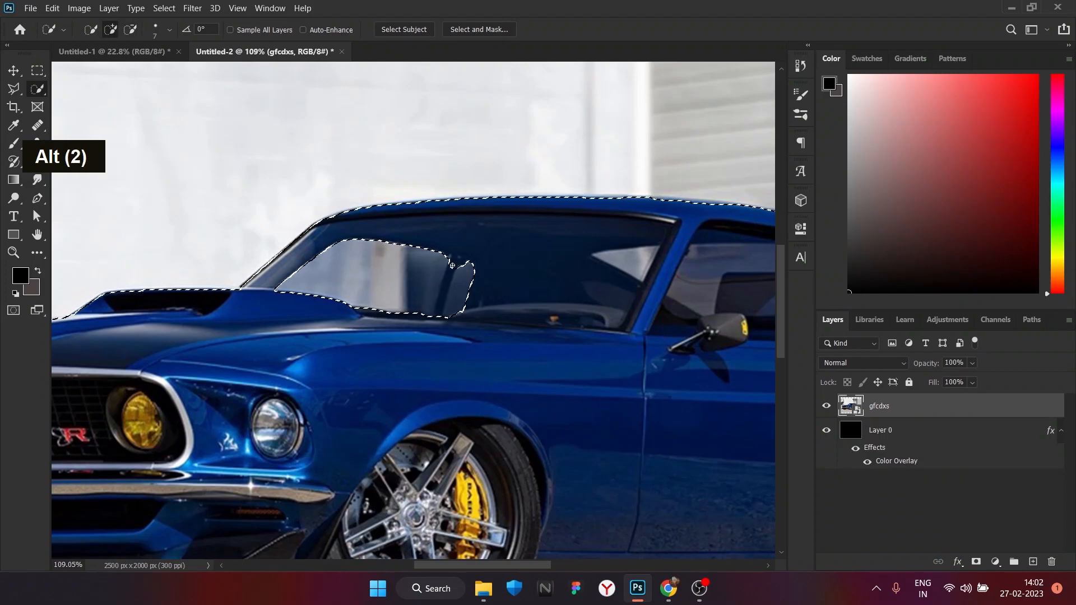
scroll(549, 251, right, 2)
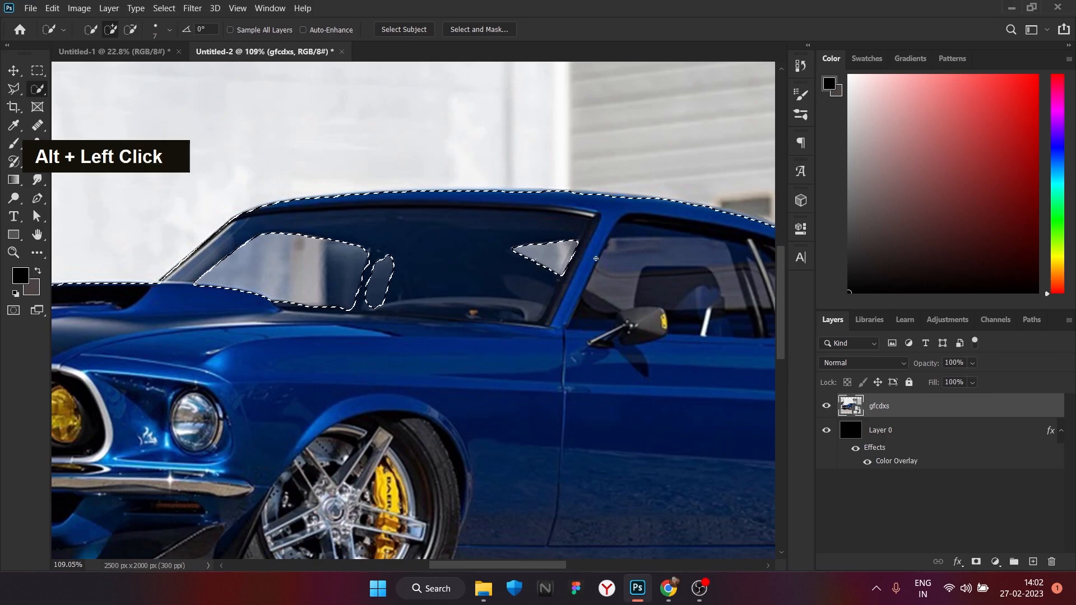
- Subtract the side window glass from the selection while the gfcdxs layer is at 20% opacity, and restore the layer to 100%
key(2)
scroll(583, 260, down, 10)
scroll(402, 342, up, 14)
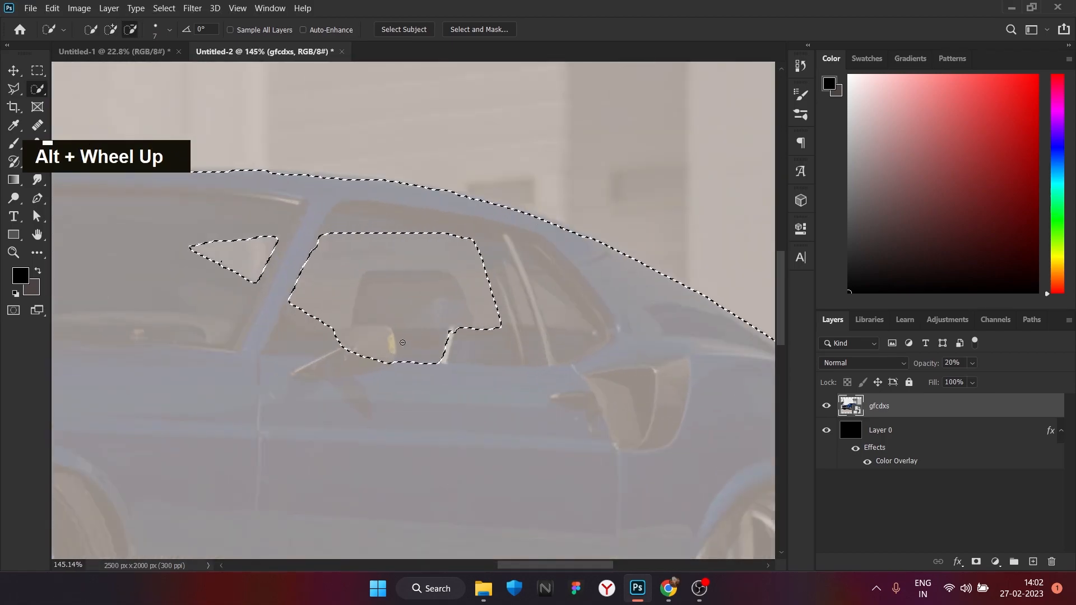
scroll(402, 342, up, 2)
alt+click(312, 332)
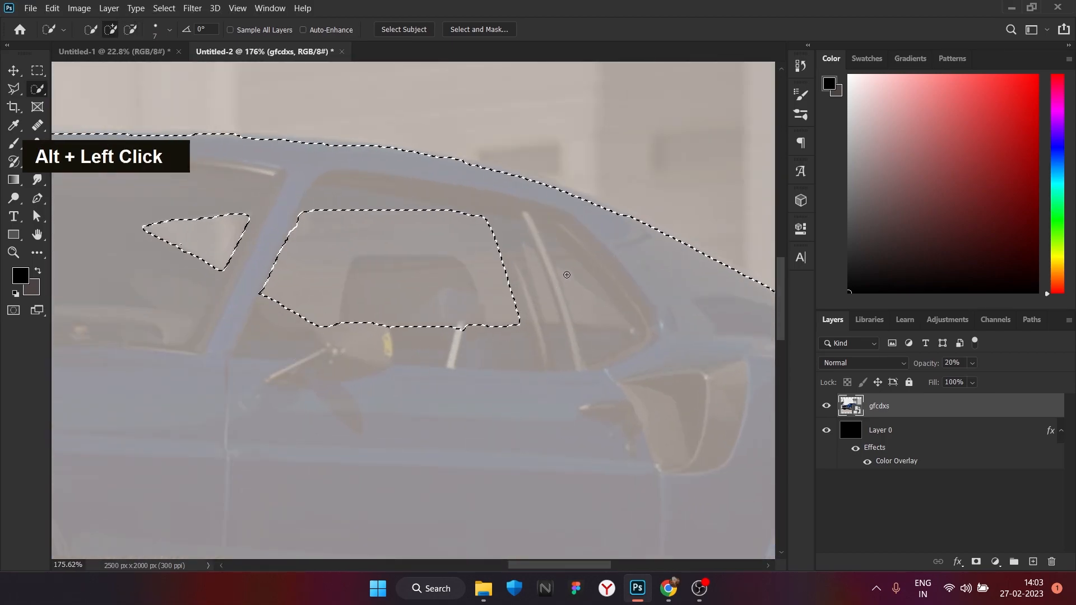
alt+click(341, 230)
key(ctrl+z)
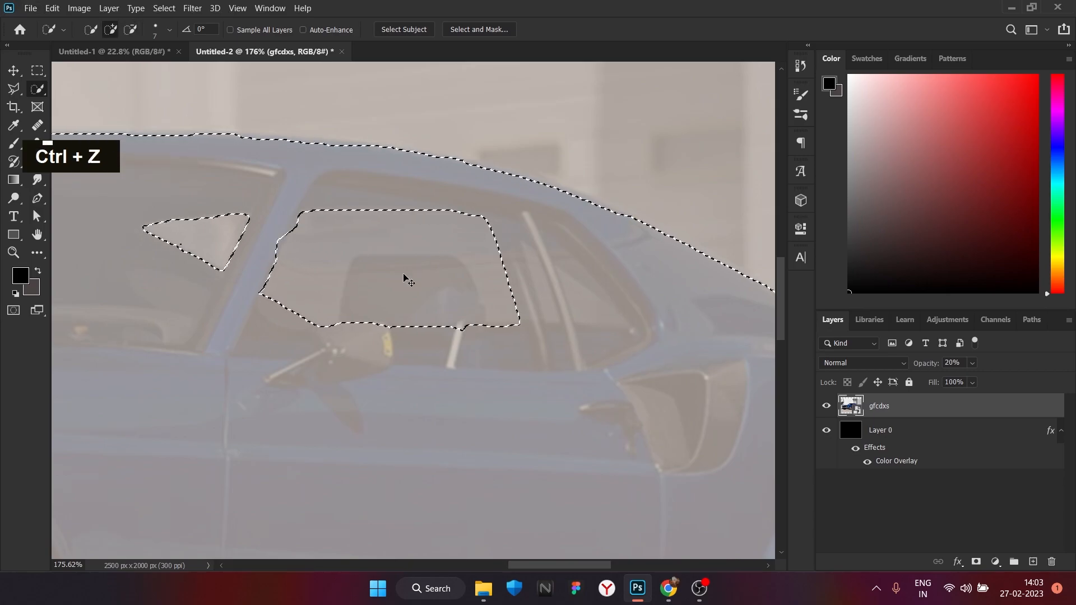
key(0)
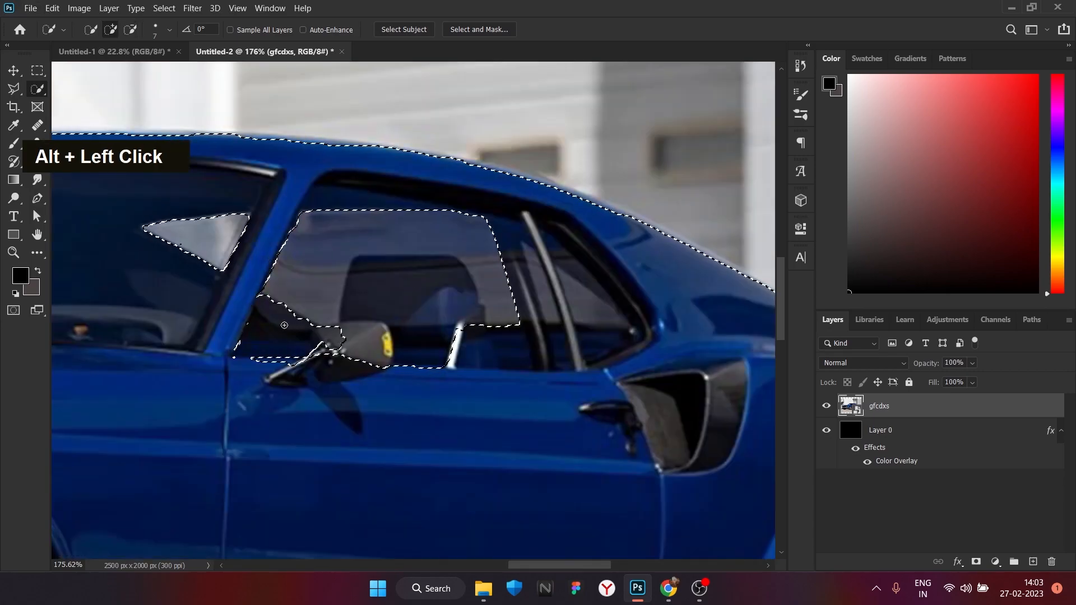
- Refine the side window selection around the seat, the mirror and the upper edge of the glass
alt+click(368, 274)
scroll(385, 256, down, 2)
scroll(278, 249, up, 3)
alt+click(382, 254)
mouse_move(370, 251)
mouse_down()
mouse_move(441, 262)
mouse_move(487, 238)
mouse_up()
alt+click(417, 232)
click(449, 217)
- Extend the subtracted glass area to the rear part of the side window and clean up its edges
scroll(594, 289, down, 2)
scroll(635, 289, up, 5)
mouse_move(518, 280)
mouse_down()
mouse_move(619, 291)
mouse_move(629, 311)
mouse_up()
alt+click(675, 401)
alt+click(644, 399)
alt+click(644, 314)
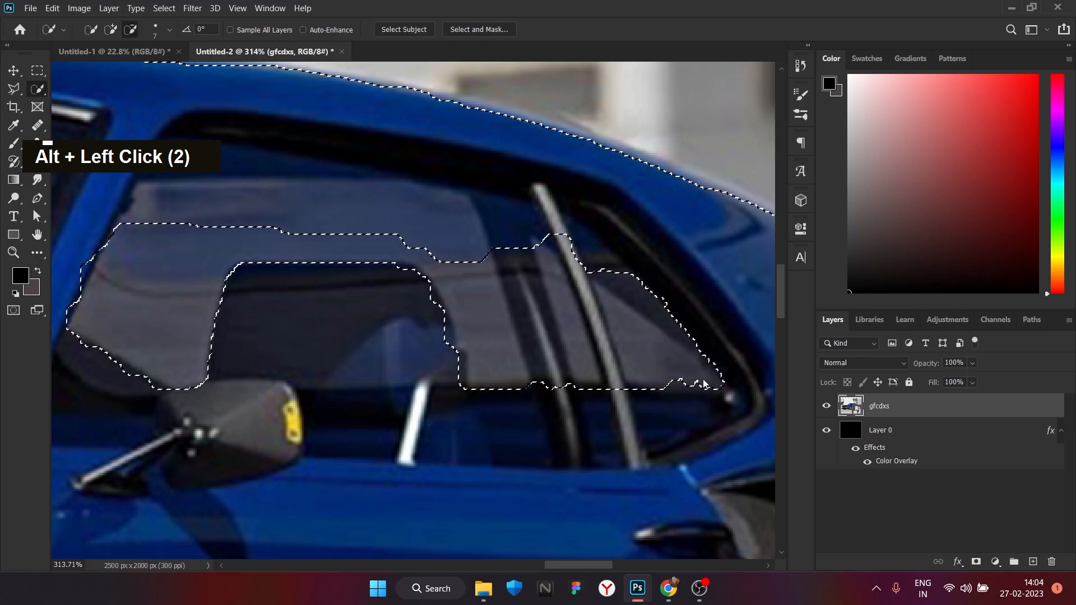
- Refine the selection in Select and Mask with radius 3 px, smooth 40, contrast 42% and shift edge -100%
scroll(592, 260, down, 3)
scroll(592, 260, down, 6)
click(464, 32)
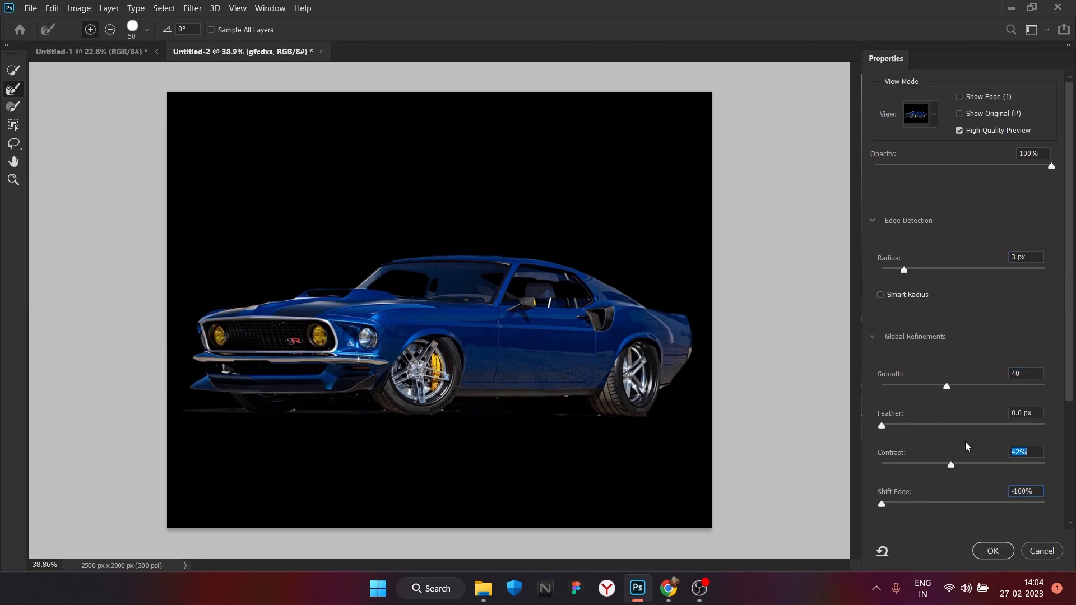
click(993, 551)
- Copy the selected car to a new layer, hide the gfcdxs layer and nudge the cutout
key(ctrl+j)
click(826, 429)
key(v)
drag(319, 164, 315, 166)
- Scale the car cutout down slightly and move it up a little on the canvas with Free Transform
key(ctrl+t)
scroll(561, 291, down, 4)
drag(598, 311, 665, 322)
click(694, 28)
scroll(474, 343, up, 2)
click(461, 341)
key(ctrl+t)
drag(638, 279, 623, 279)
mouse_move(456, 343)
mouse_down()
mouse_move(467, 324)
mouse_move(457, 329)
mouse_up()
key(Return)
- Select the leftover glass at the top of the cutout's side window with Quick Selection and try copying it to a new layer
key(w)
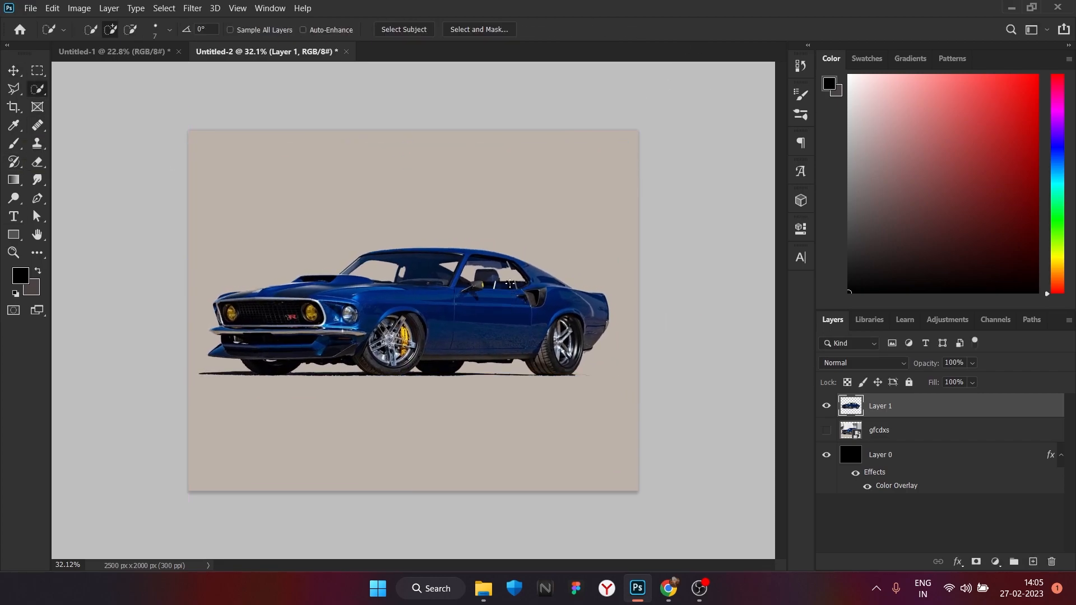
scroll(301, 211, up, 10)
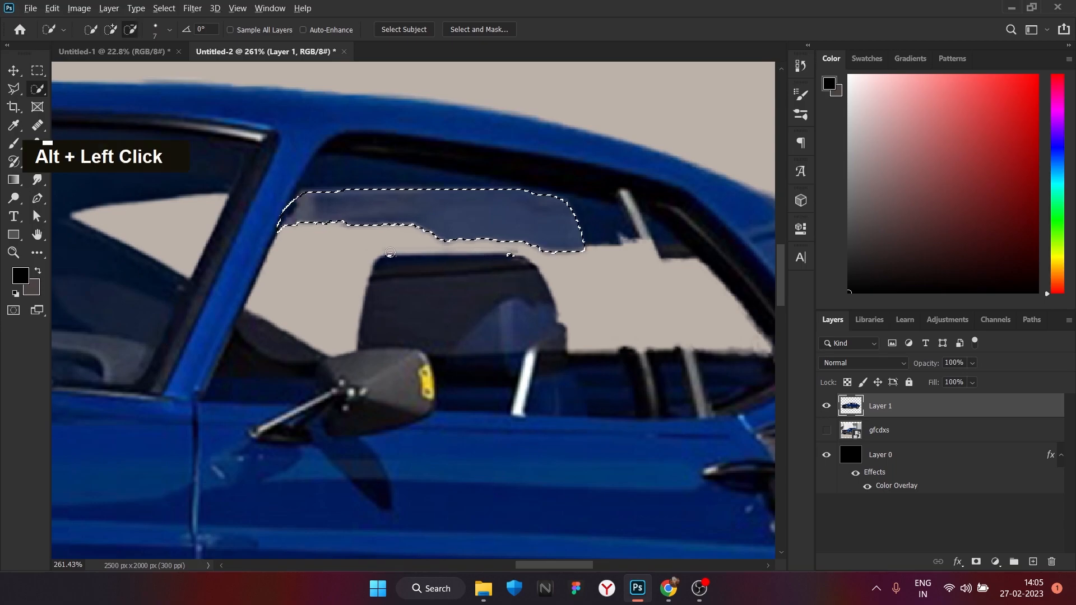
alt+click(679, 256)
click(522, 216)
click(359, 168)
alt+click(398, 149)
alt+click(617, 187)
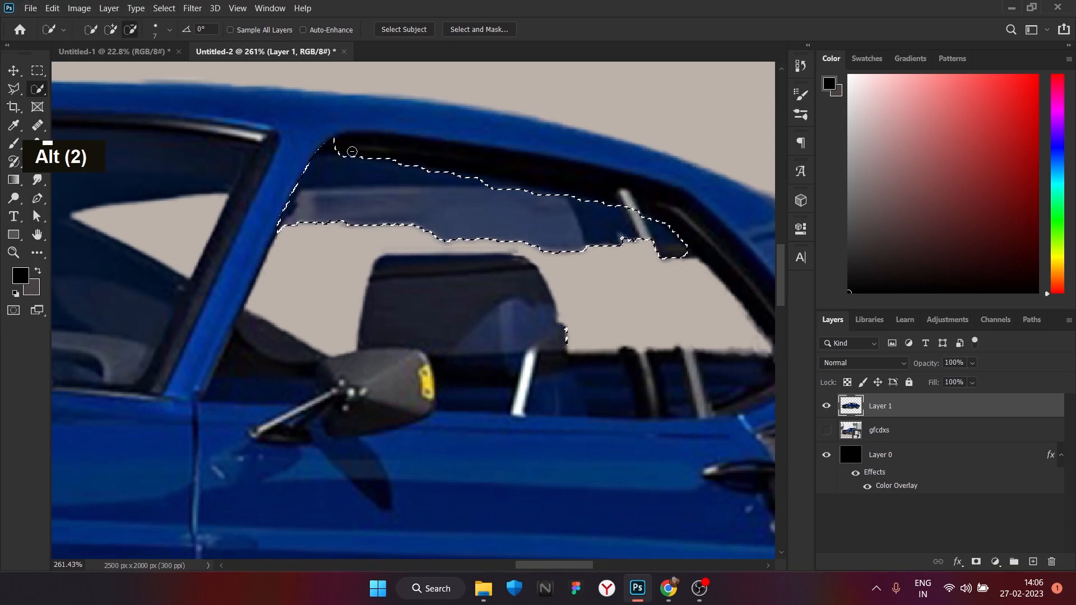
key(ctrl+j)
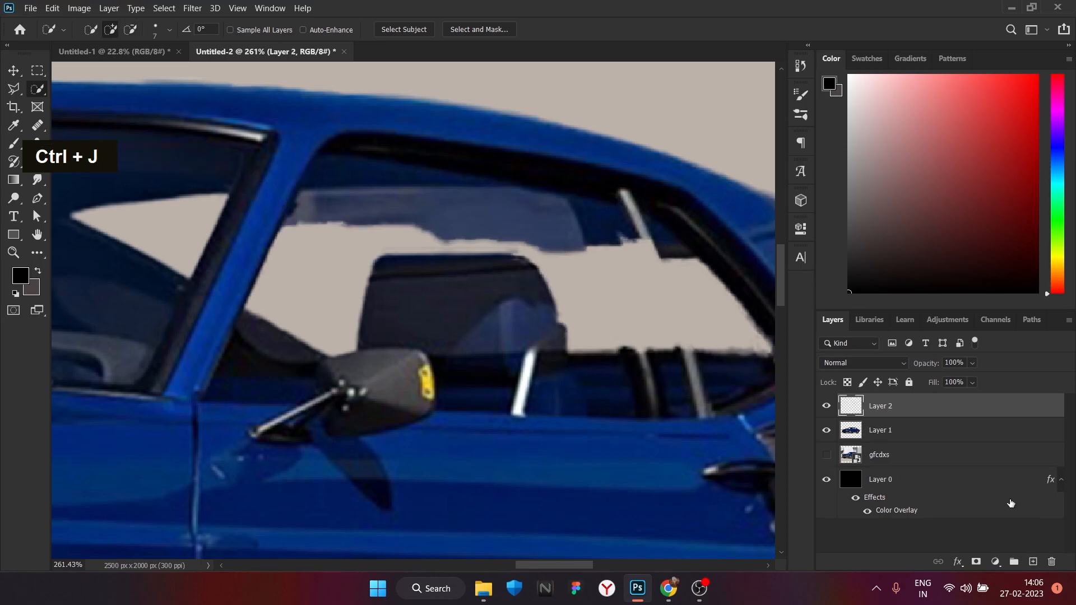
key(ctrl+z)
- Try inverting the window glass selection and the colours inside it on the car cutout layer
key(ctrl+shift+i)
key(ctrl+i)
key(ctrl+i)
key(ctrl+shift+i)
scroll(720, 313, down, 3)
key(ctrl+shift+i)
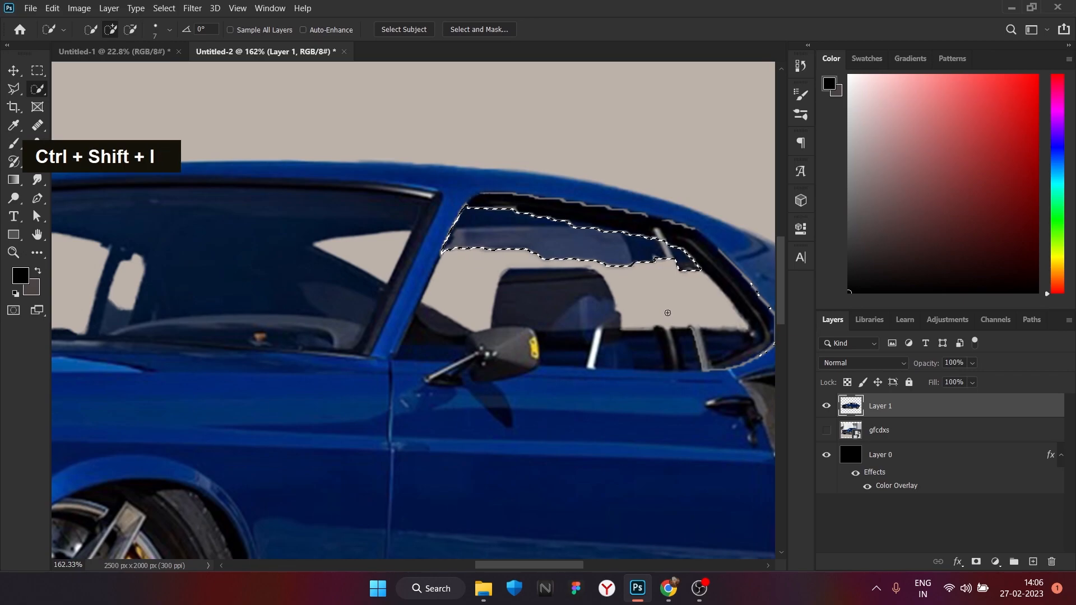
key(ctrl+shift+i)
key(ctrl+i)
key(ctrl+alt+i)
click(667, 312)
key(i)
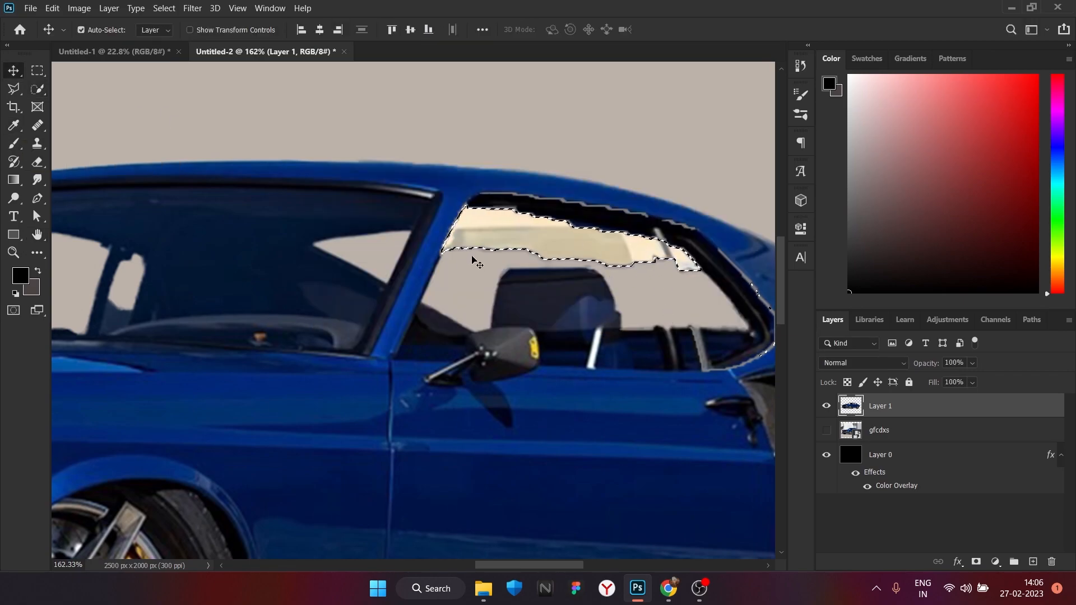
- Undo the window, transform and cutout edits back to the car selection on the original photo layer
scroll(473, 259, down, 10)
click(732, 335)
click(829, 410)
click(829, 410)
key(ctrl+z)
key(ctrl+z)
key(ctrl+z)
key(ctrl+z)
key(ctrl+z)
key(ctrl+z)
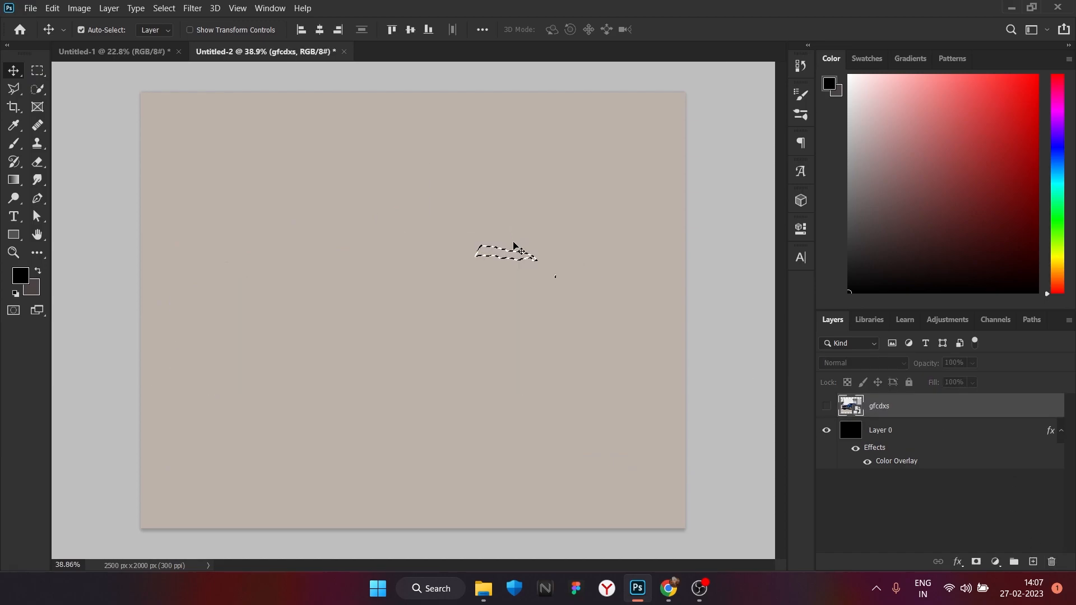
key(ctrl+z)
key(ctrl+z)
key(ctrl+z)
key(ctrl+z)
key(ctrl+z)
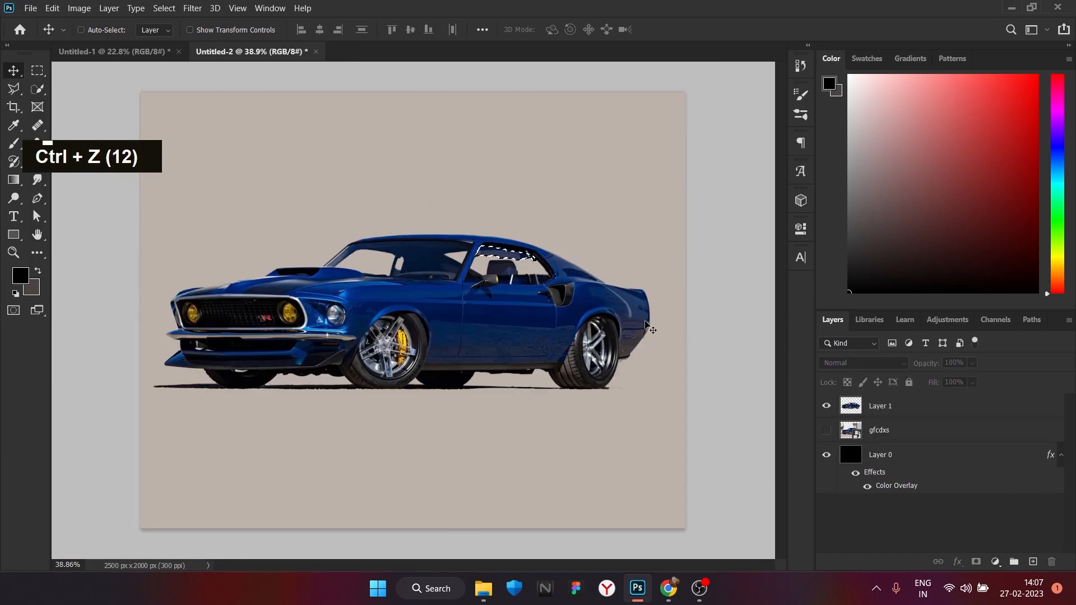
key(ctrl+z)
key(ctrl+z)
key(ctrl+z)
key(ctrl+z)
key(ctrl+z)
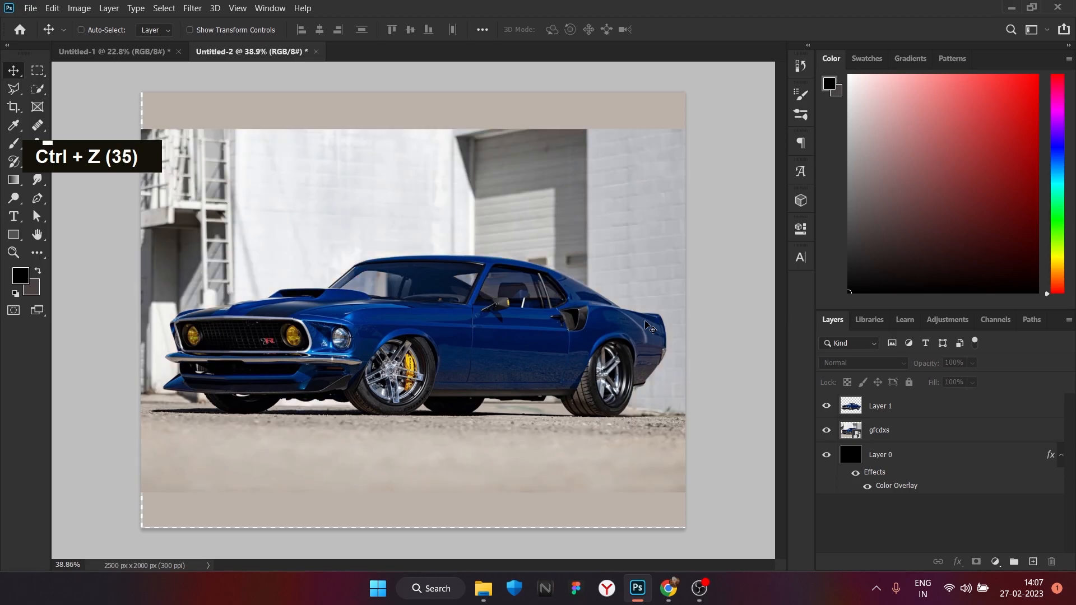
- Subtract the remaining upper glass of the side window from the car selection, keeping the black window frame selected
scroll(362, 237, up, 10)
key(w)
mouse_move(363, 237)
mouse_down()
mouse_move(395, 195)
mouse_move(530, 218)
mouse_move(628, 253)
mouse_move(648, 244)
mouse_move(709, 277)
mouse_up()
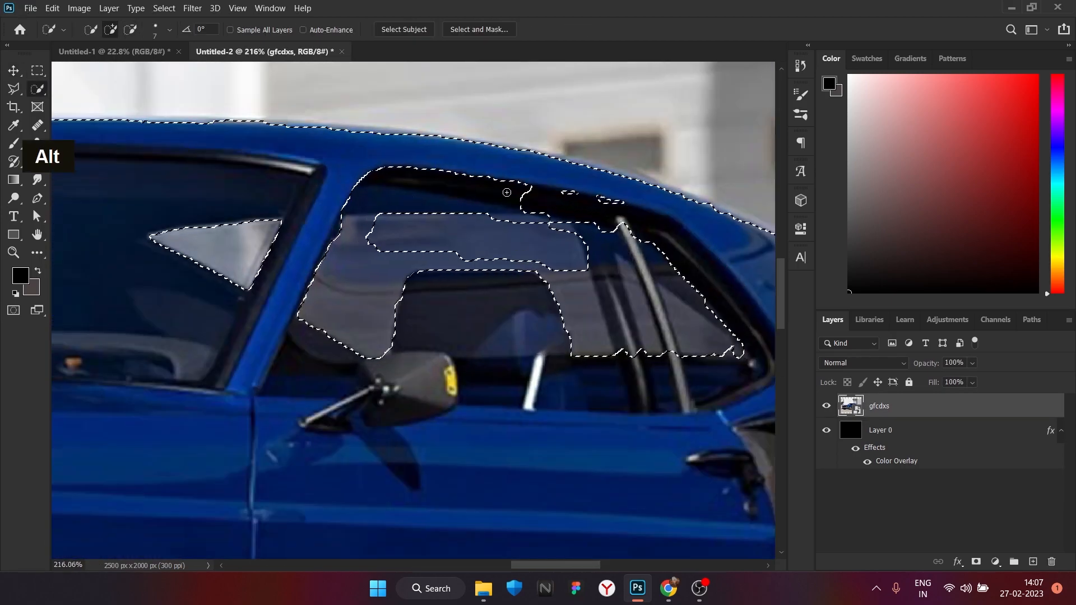
alt+click(391, 239)
mouse_move(392, 239)
mouse_down()
mouse_move(444, 219)
mouse_move(581, 243)
mouse_move(514, 229)
mouse_move(432, 226)
mouse_up()
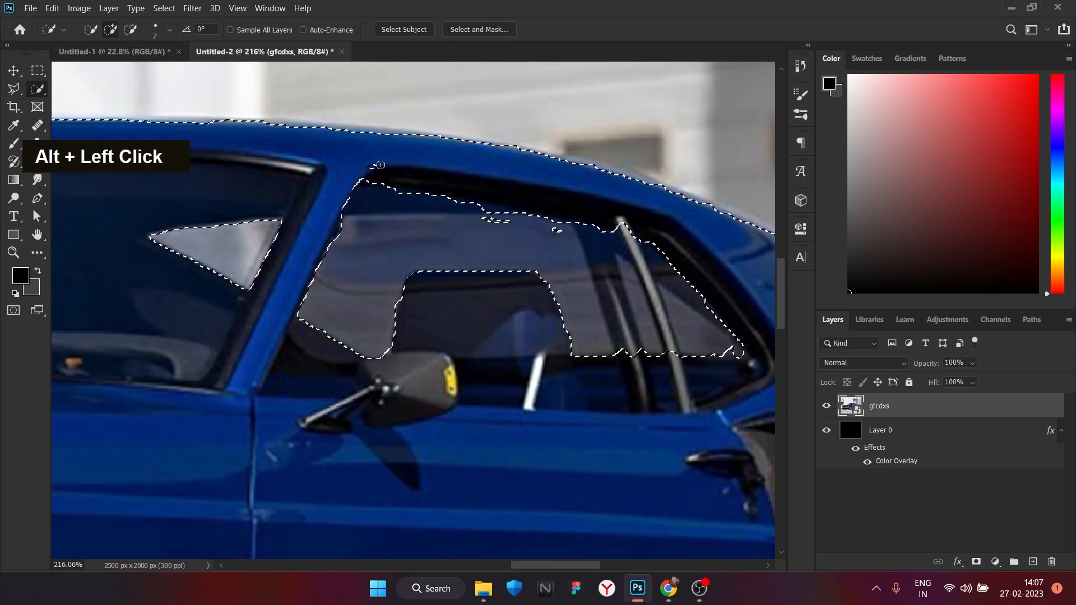
scroll(366, 240, down, 5)
scroll(366, 240, up, 4)
alt+click(338, 230)
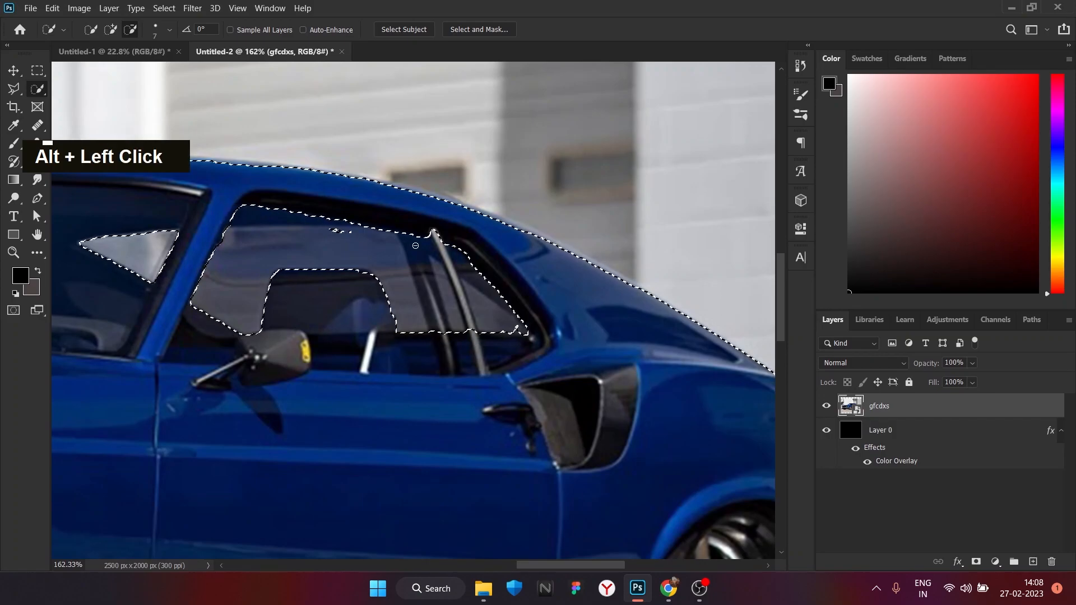
alt+click(342, 231)
- Try copying the refined car selection from the gfcdxs layer to a new layer
key(ctrl+j)
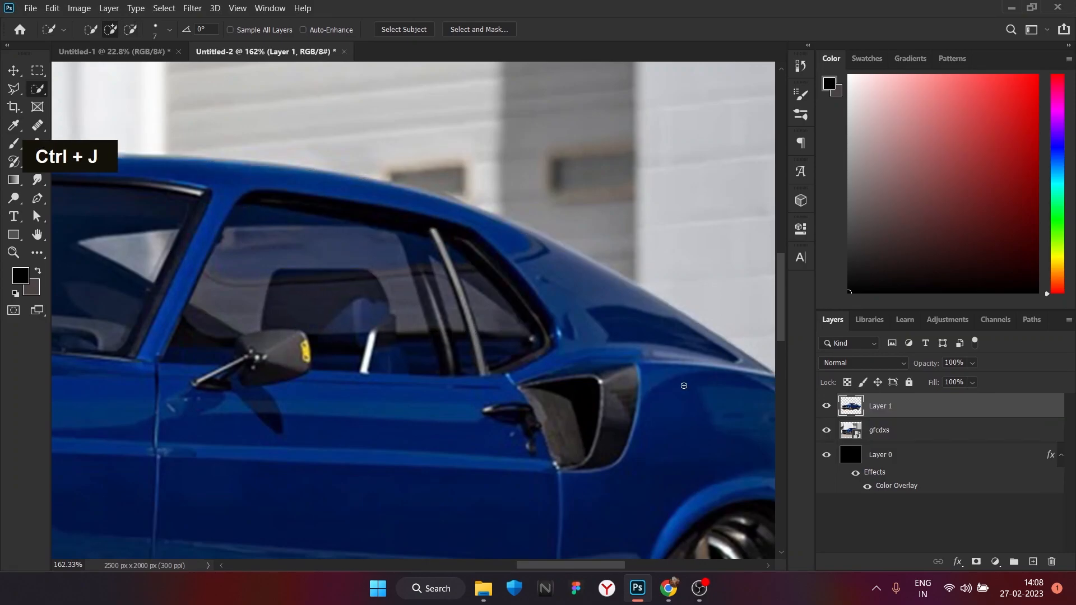
scroll(555, 288, down, 5)
key(ctrl+z)
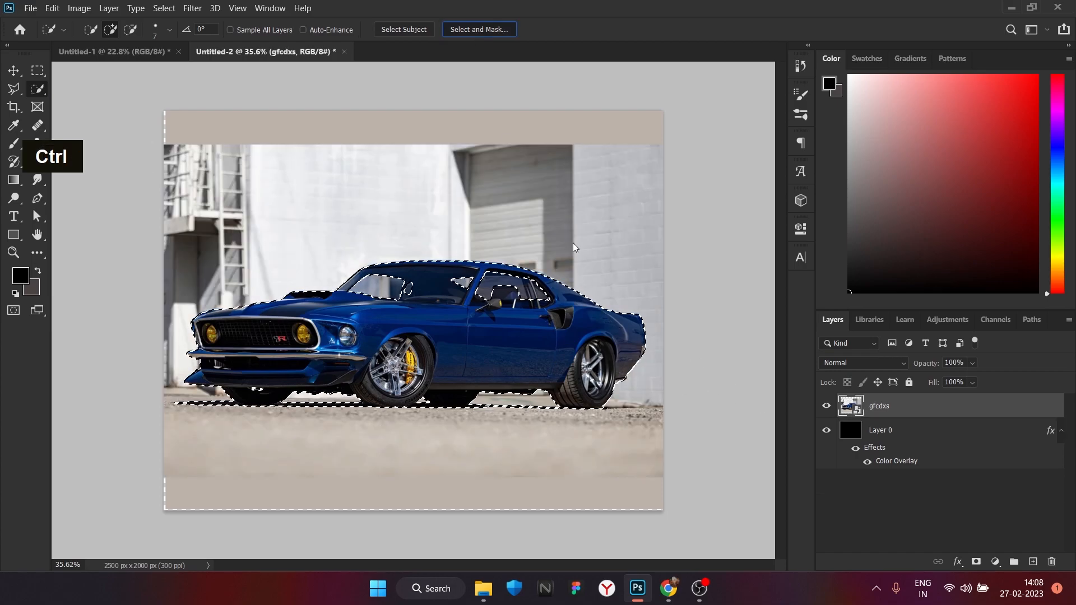
- Refine the car selection with Smooth 35 and Contrast 35%, and copy it to a new layer
key(ctrl+alt+r)
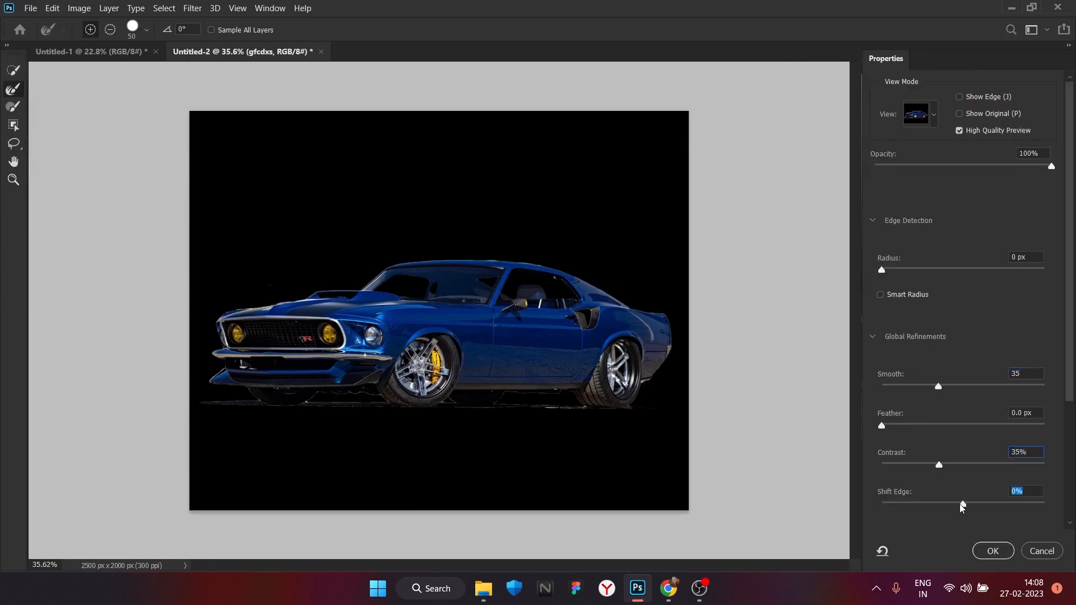
click(992, 551)
key(ctrl+j)
- Delete the original gfcdxs photo layer, leaving the car cutout over the beige background
click(826, 430)
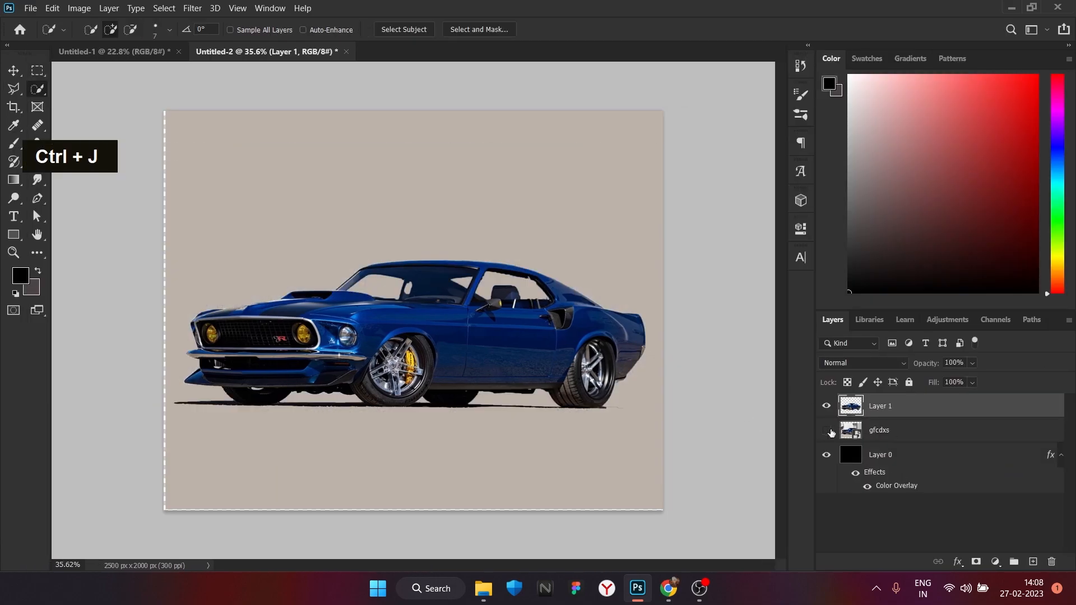
click(966, 440)
click(1051, 562)
click(504, 227)
- Scale the car cutout down slightly and reposition it near the centre of the canvas
scroll(492, 361, down, 1)
scroll(492, 361, up, 1)
scroll(516, 462, down, 1)
click(13, 70)
key(ctrl+z)
key(ctrl+t)
drag(654, 308, 686, 307)
key(Return)
click(509, 356)
key(ctrl+t)
drag(662, 273, 589, 277)
mouse_move(512, 311)
mouse_down()
mouse_move(522, 291)
mouse_move(526, 300)
mouse_up()
click(694, 29)
- Apply the Cutout filter to the car with 8 levels and edge fidelity 1, adjusting the edge simplicity
click(193, 8)
click(219, 58)
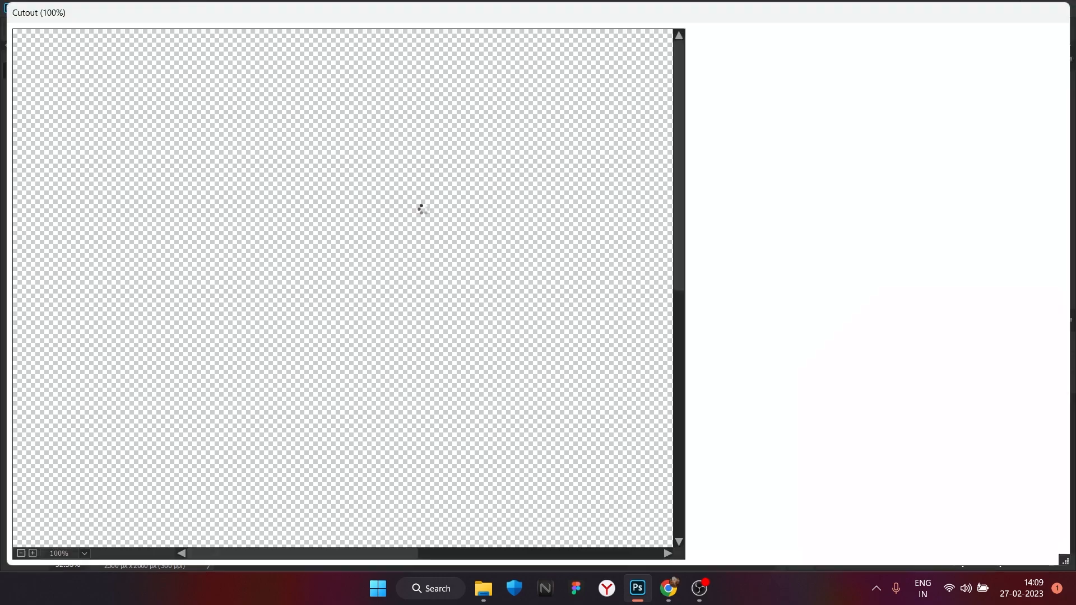
scroll(592, 358, down, 2)
mouse_move(966, 159)
mouse_down()
mouse_move(932, 157)
mouse_move(971, 162)
mouse_up()
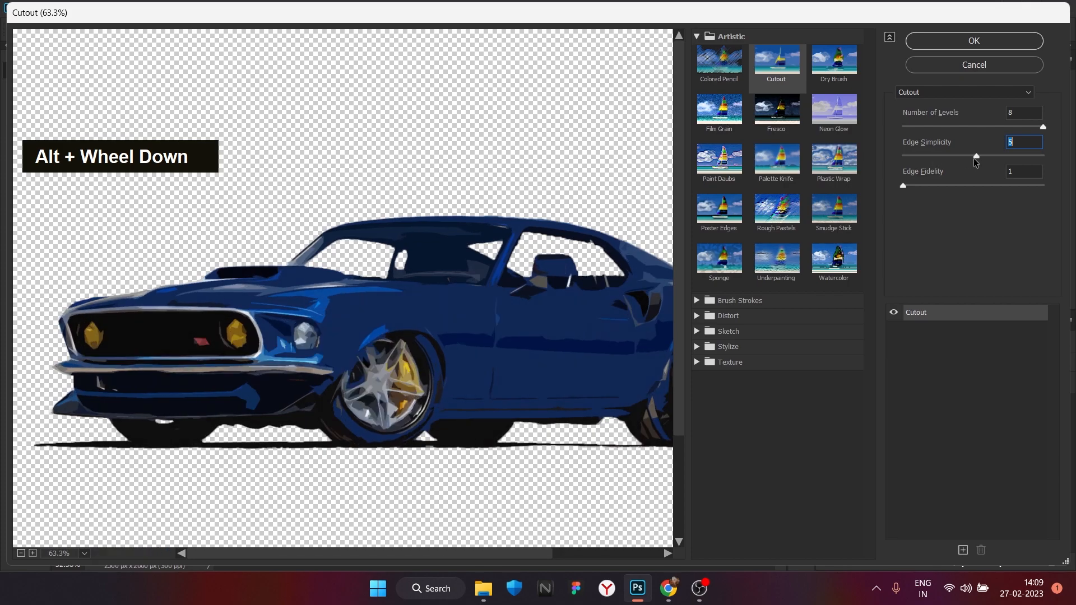
drag(1043, 127, 959, 133)
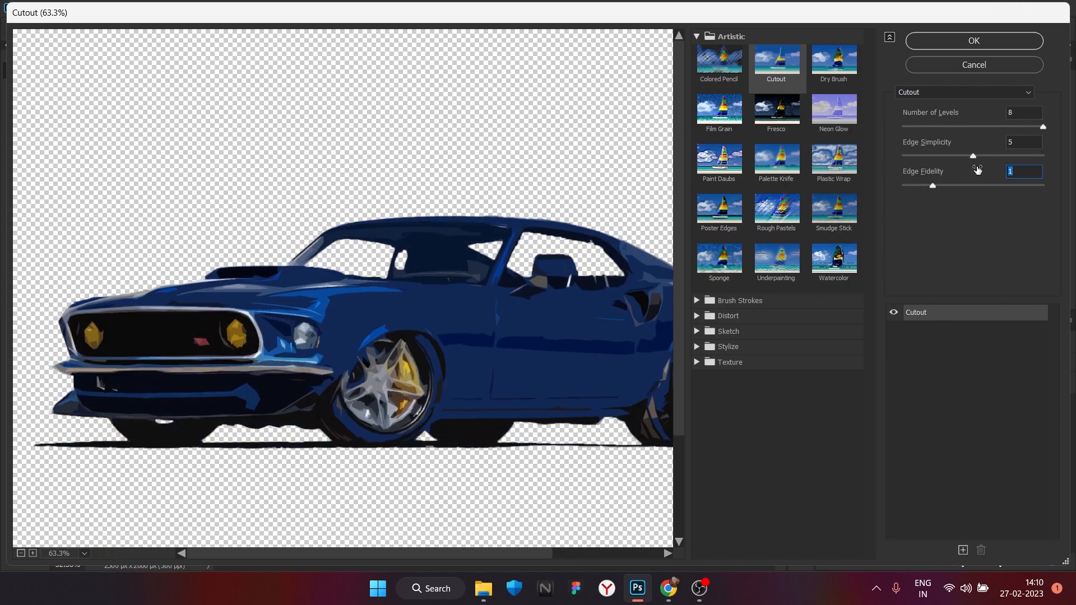
click(973, 156)
scroll(526, 367, down, 1)
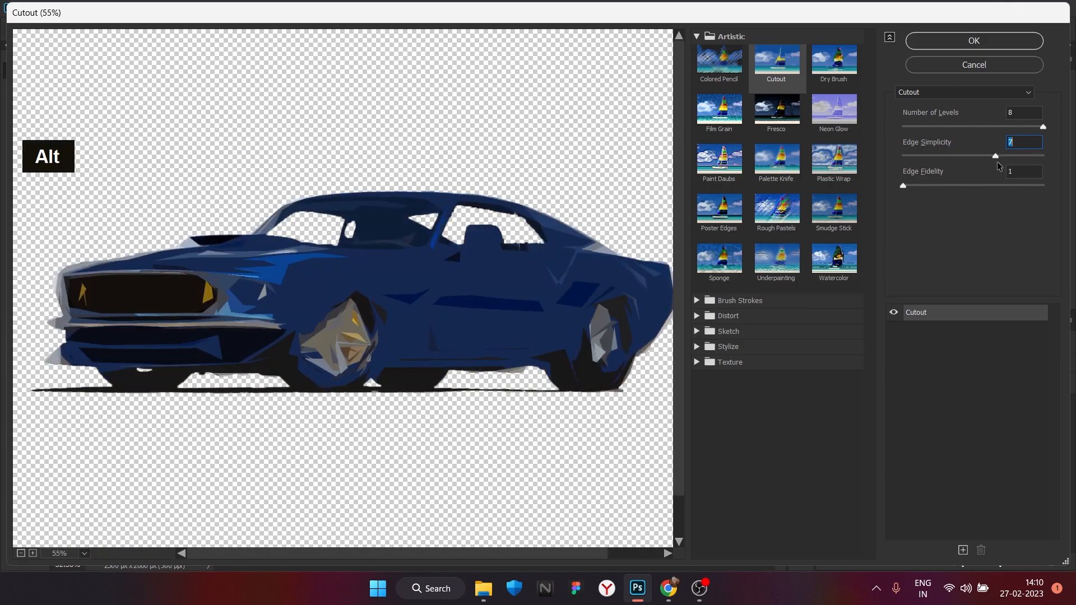
key(Return)
- Add a layer mask to the car and paint out the ragged side-window edges with a 45 px black brush
scroll(336, 244, up, 5)
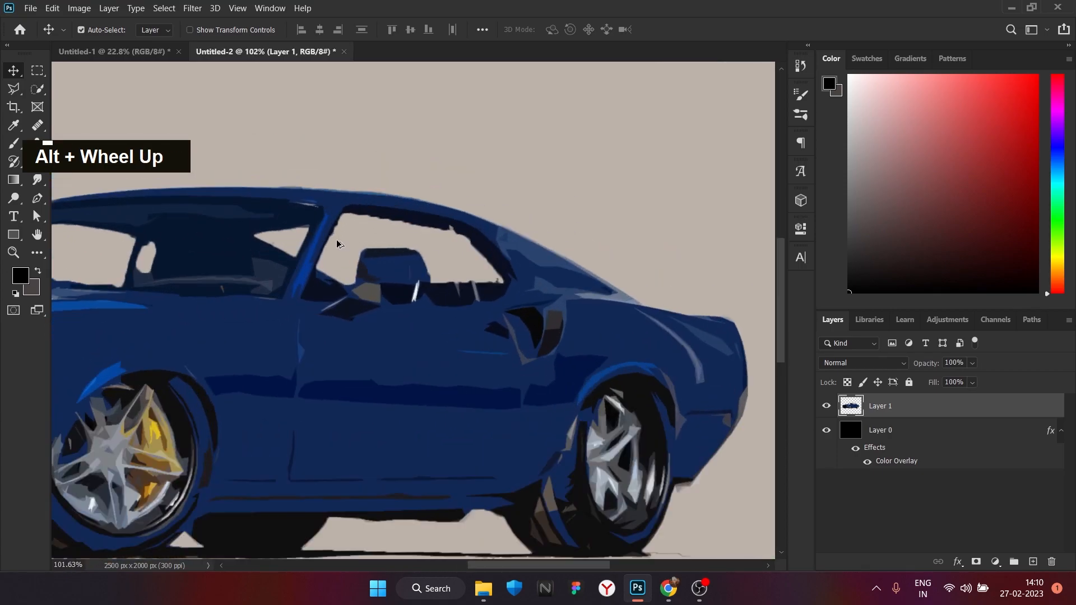
scroll(337, 241, up, 8)
click(976, 561)
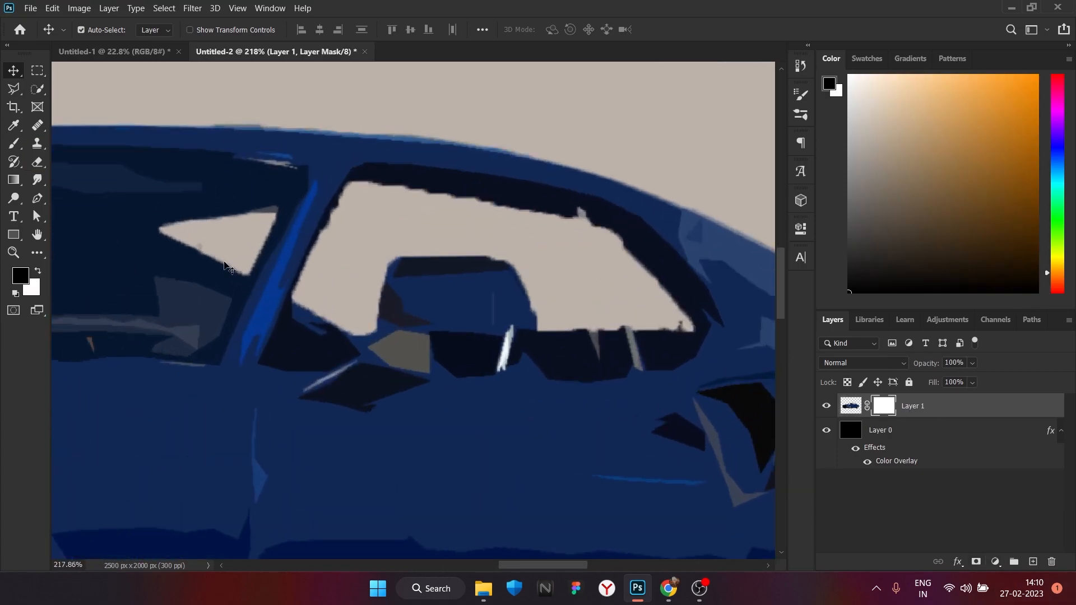
key(b)
click(102, 31)
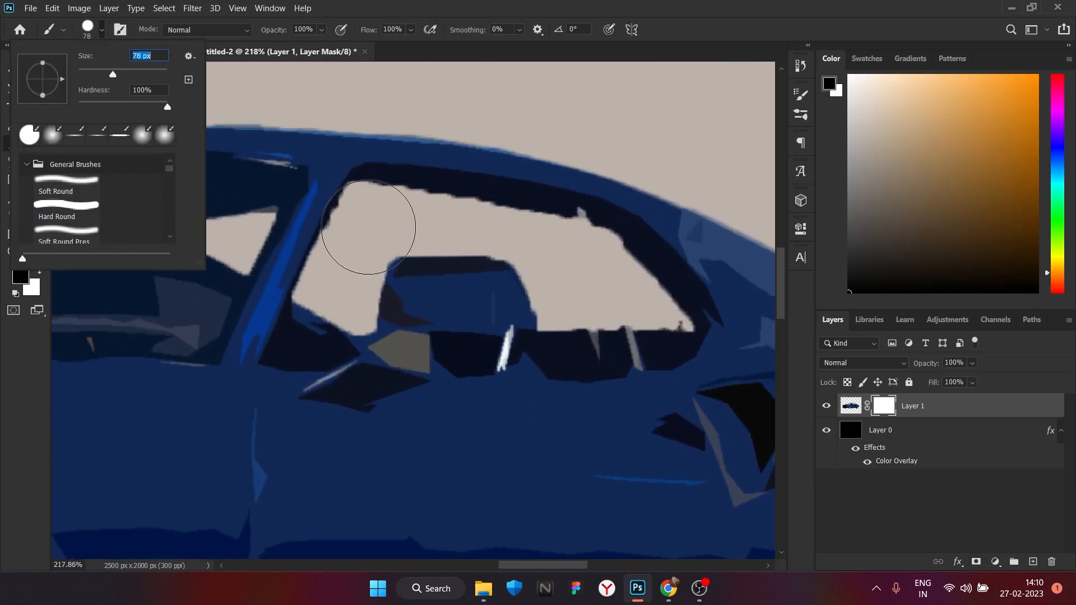
drag(363, 213, 337, 260)
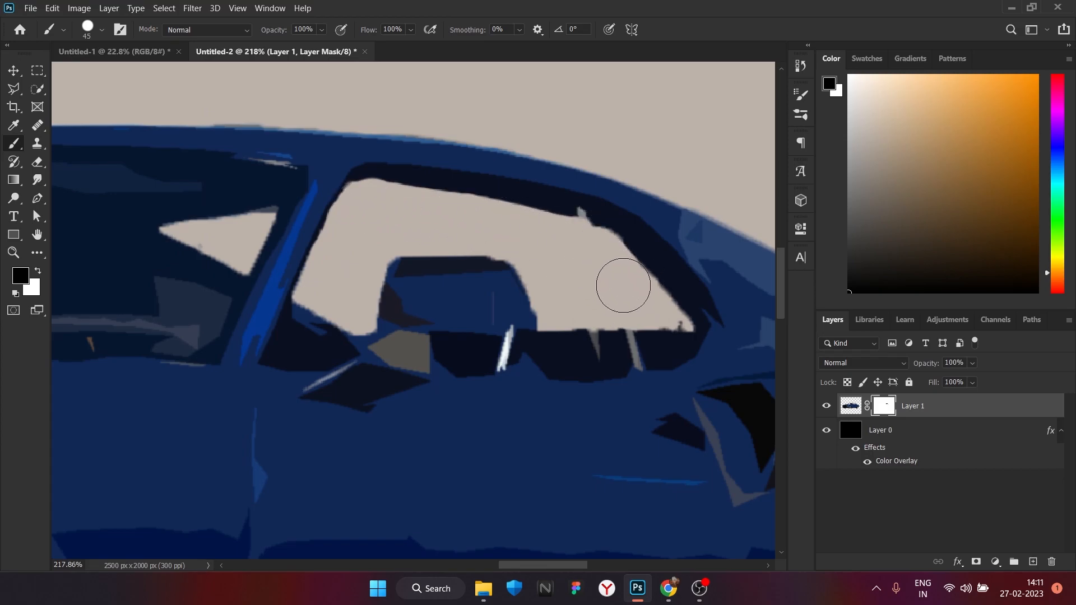
double_click(591, 305)
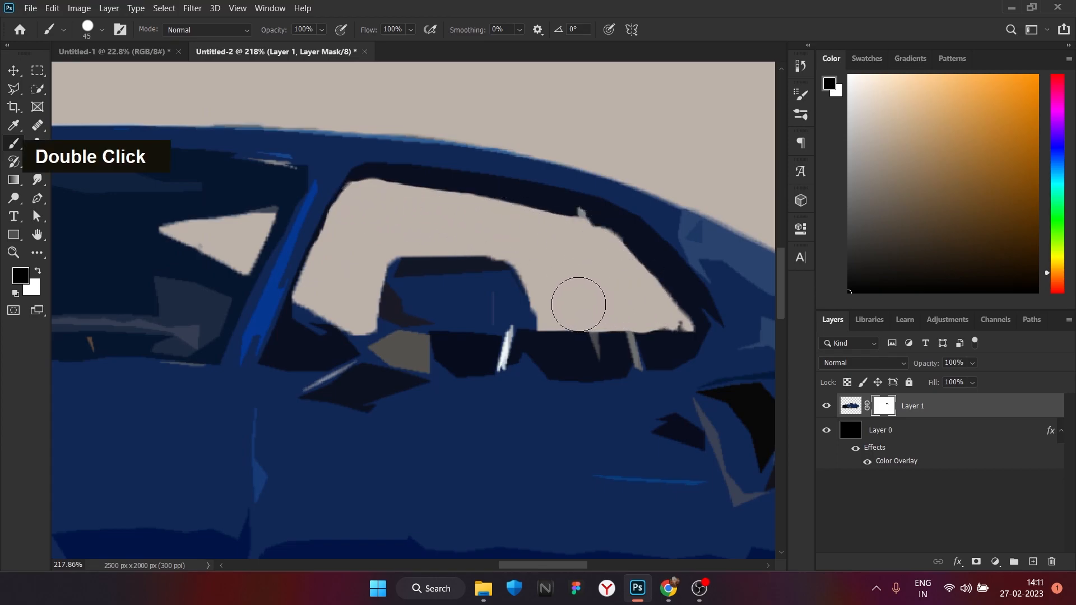
- Try converting the masked car layer to a smart object, and undo back to the masked layer
scroll(600, 292, down, 10)
click(13, 71)
right_click(935, 408)
click(840, 181)
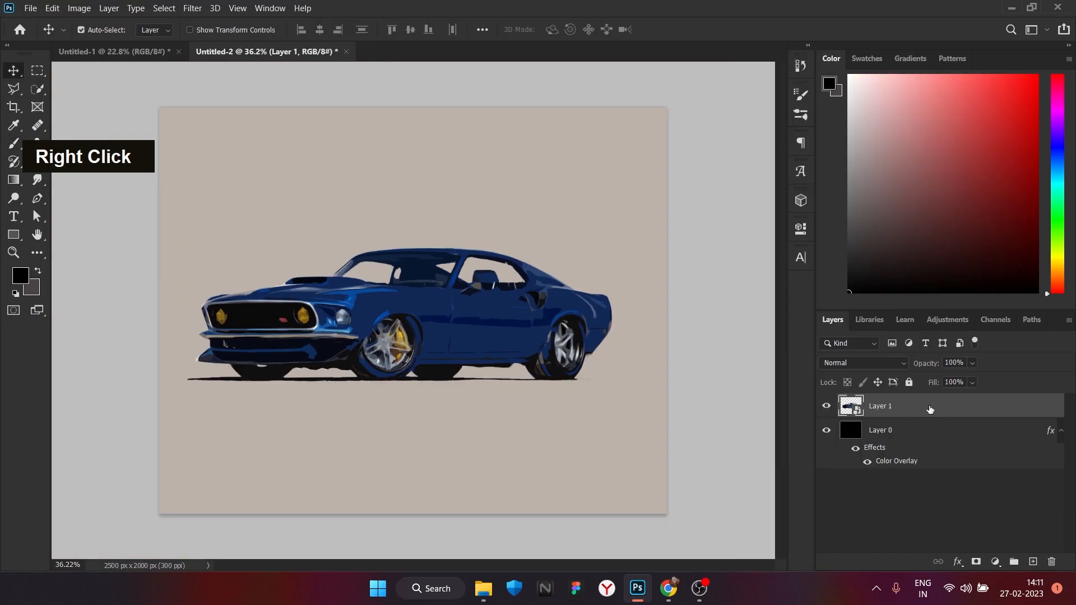
click(995, 561)
key(Escape)
key(ctrl+z)
key(ctrl+z)
key(ctrl+z)
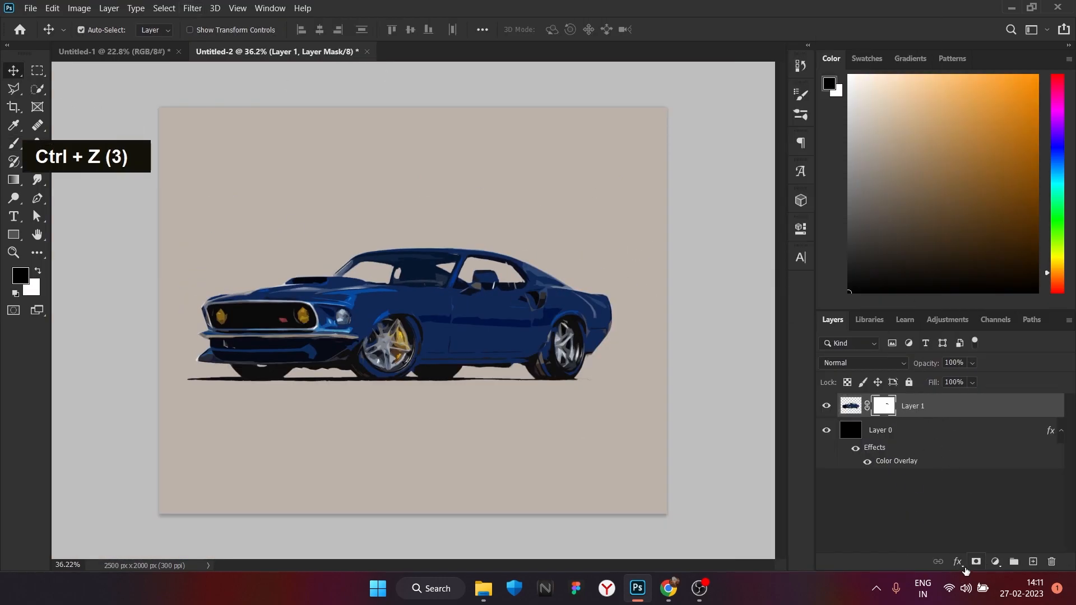
- Convert the masked car layer to a smart object and add a Hue/Saturation adjustment layer above it
right_click(939, 393)
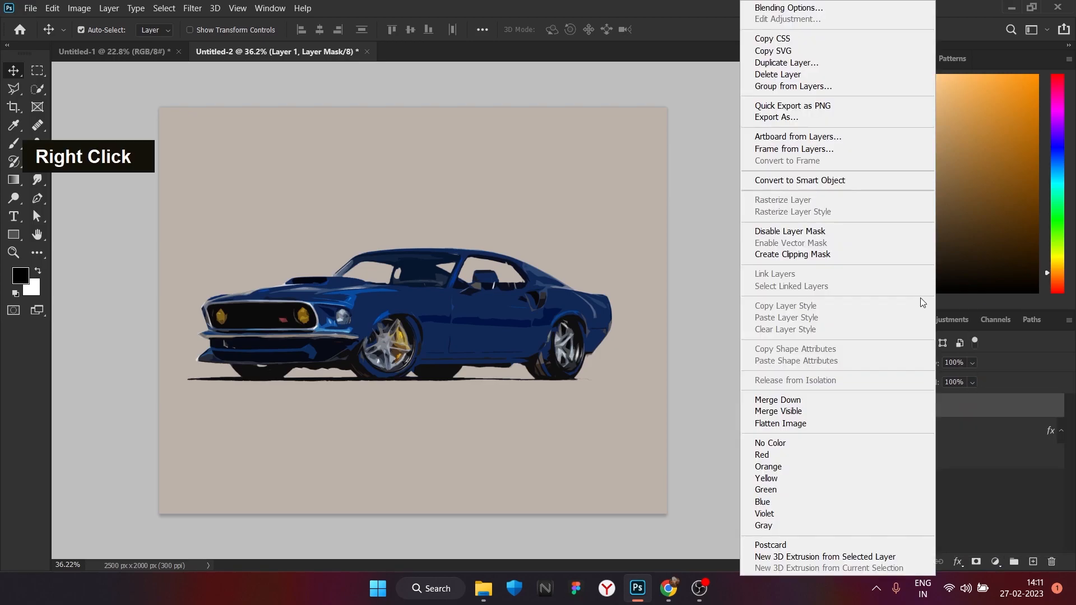
click(1013, 553)
click(995, 561)
click(977, 424)
- Darken the car's blue paint by setting the Blues range to Hue -5 and Saturation -100 and lowering its lightness
click(501, 301)
drag(681, 323, 635, 329)
drag(513, 314, 591, 350)
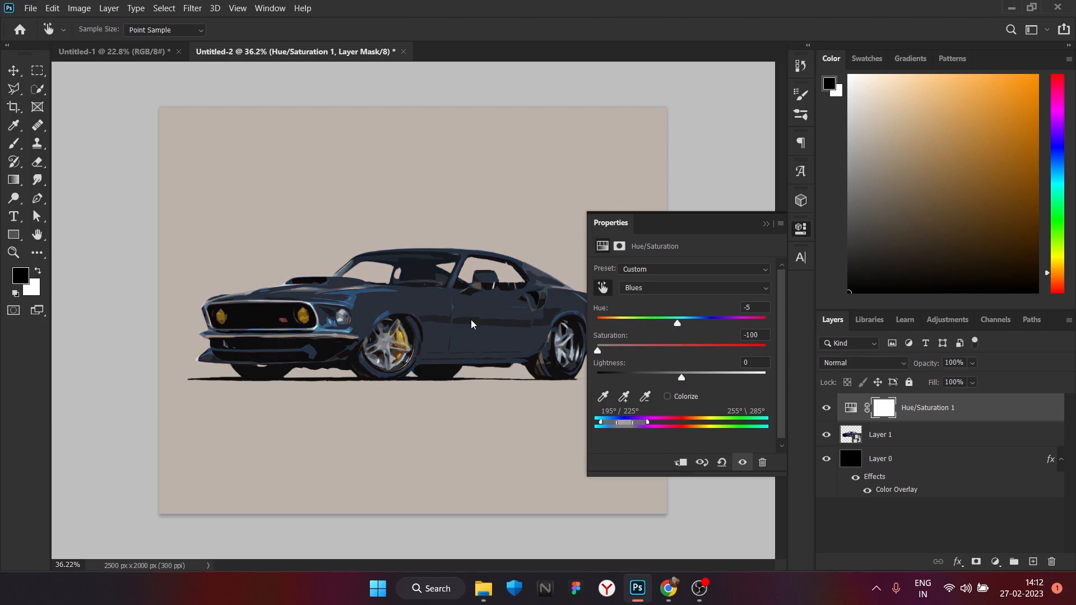
drag(696, 378, 649, 376)
click(767, 223)
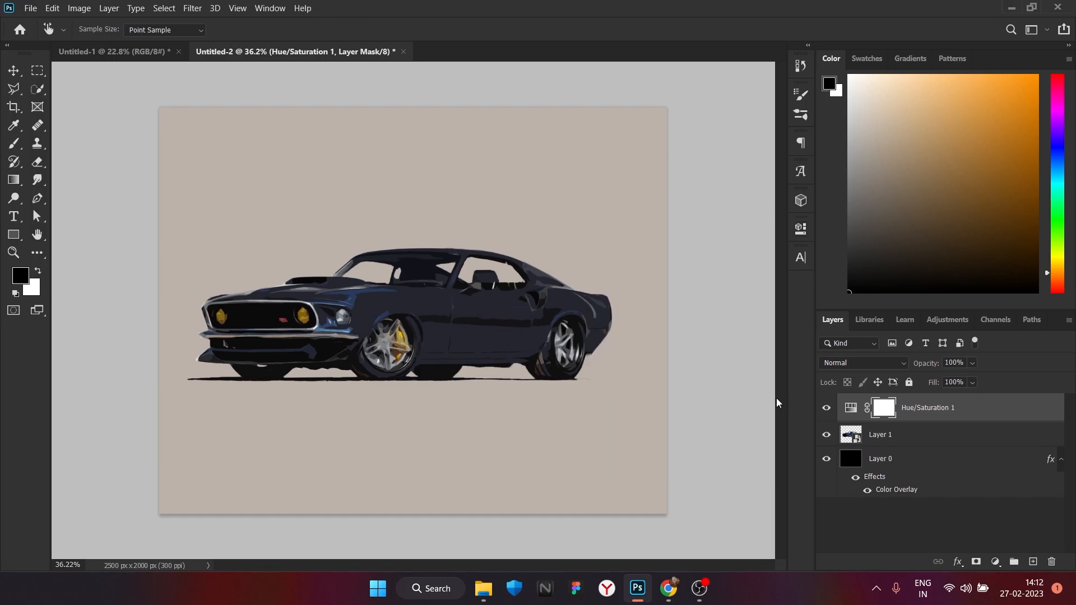
- Combine the car layer and its Hue/Saturation adjustment into a single smart object
ctrl+click(894, 435)
ctrl+right_click(894, 435)
click(801, 133)
scroll(485, 331, down, 3)
scroll(485, 332, up, 4)
- Draw a circle about 1039 px in diameter around the car's upper half and fill it with dark grey
click(14, 217)
click(183, 153)
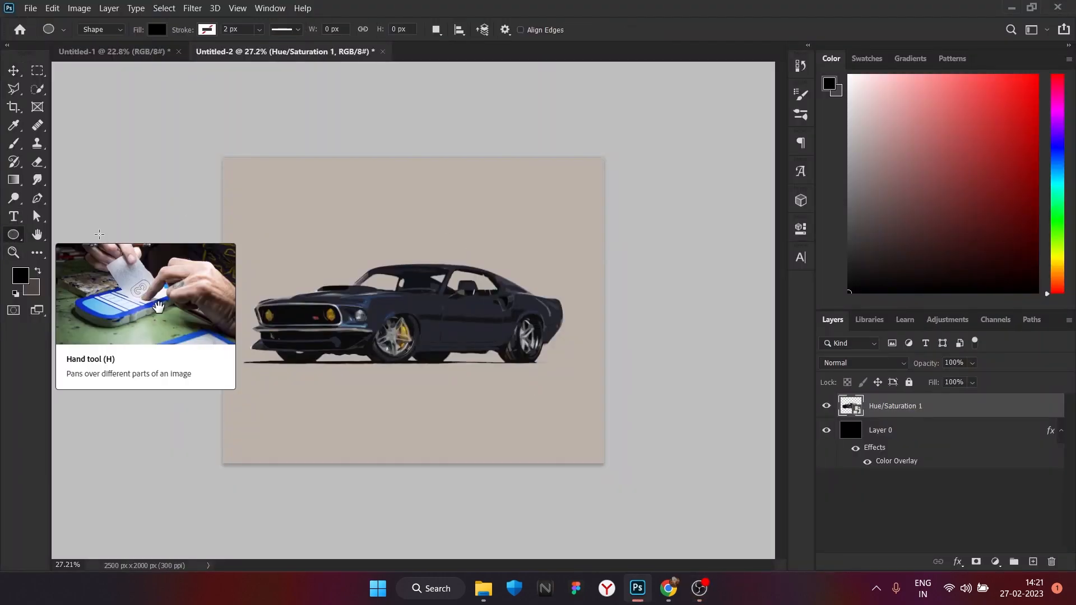
drag(349, 195, 568, 353)
click(601, 334)
click(779, 360)
click(525, 333)
key(Return)
click(646, 409)
click(617, 408)
- Place the circle layer beneath the car layer and shift the circle sideways so it rises behind the roof
drag(898, 407, 906, 443)
click(17, 74)
mouse_move(453, 233)
mouse_down()
mouse_move(516, 241)
mouse_move(458, 234)
mouse_up()
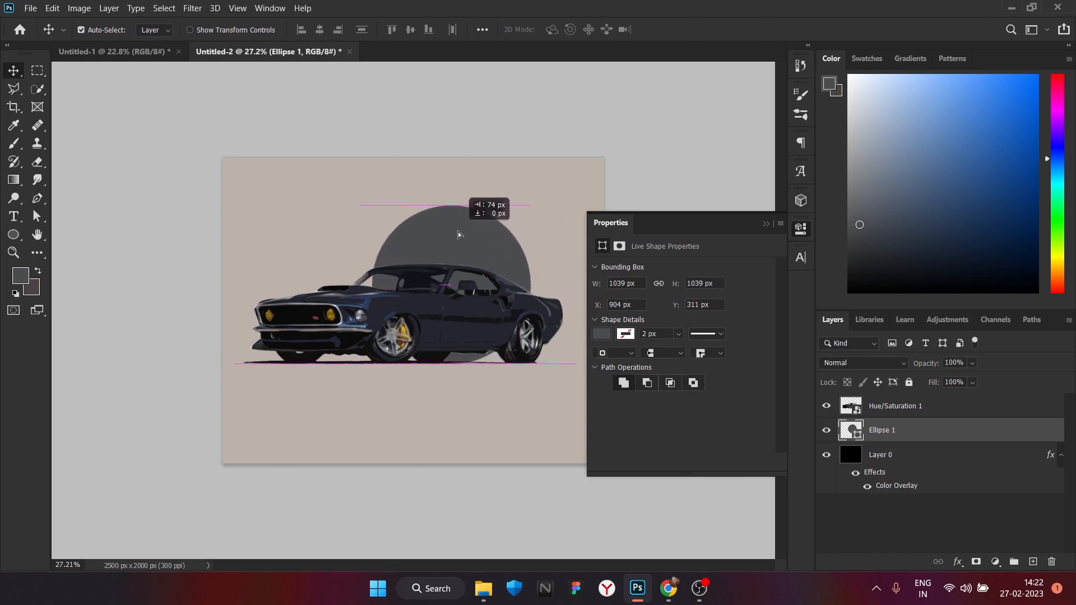
click(765, 224)
- Start a title text above the car and clear the font name in its character settings
key(t)
click(250, 201)
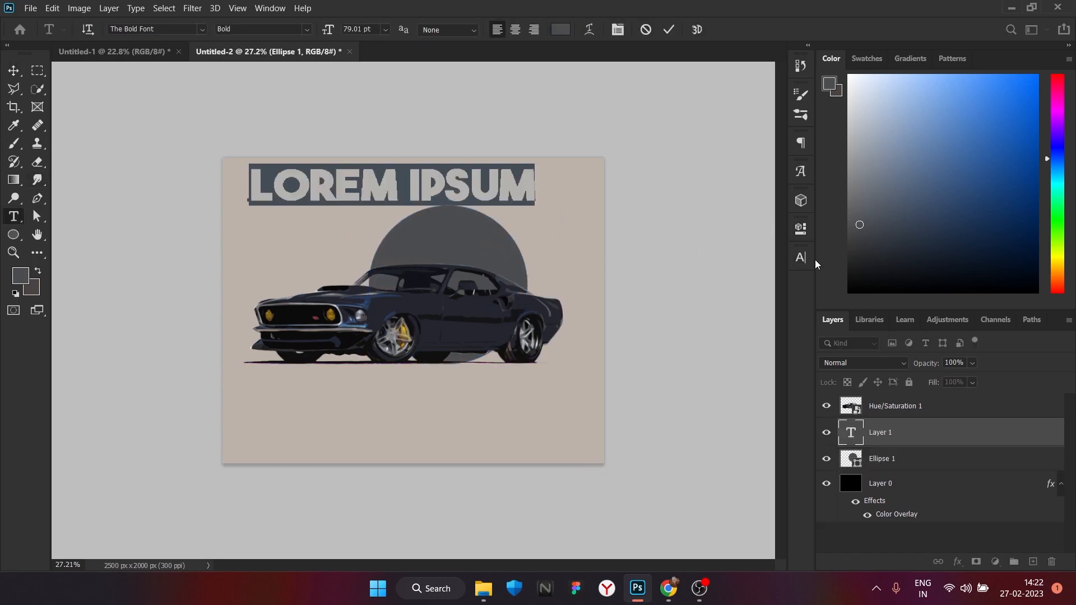
key(ctrl+t)
key(BackSpace)
key(BackSpace)
key(BackSpace)
key(BackSpace)
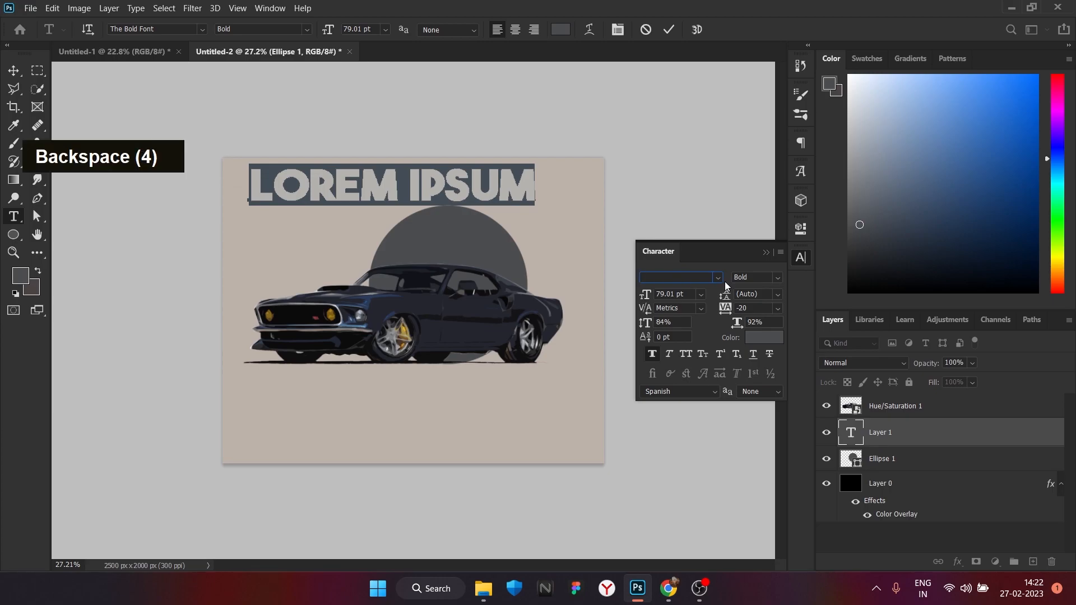
- Browse the installed fonts and set the title text to Ravenda
click(717, 278)
scroll(750, 383, down, 3)
scroll(763, 365, up, 3)
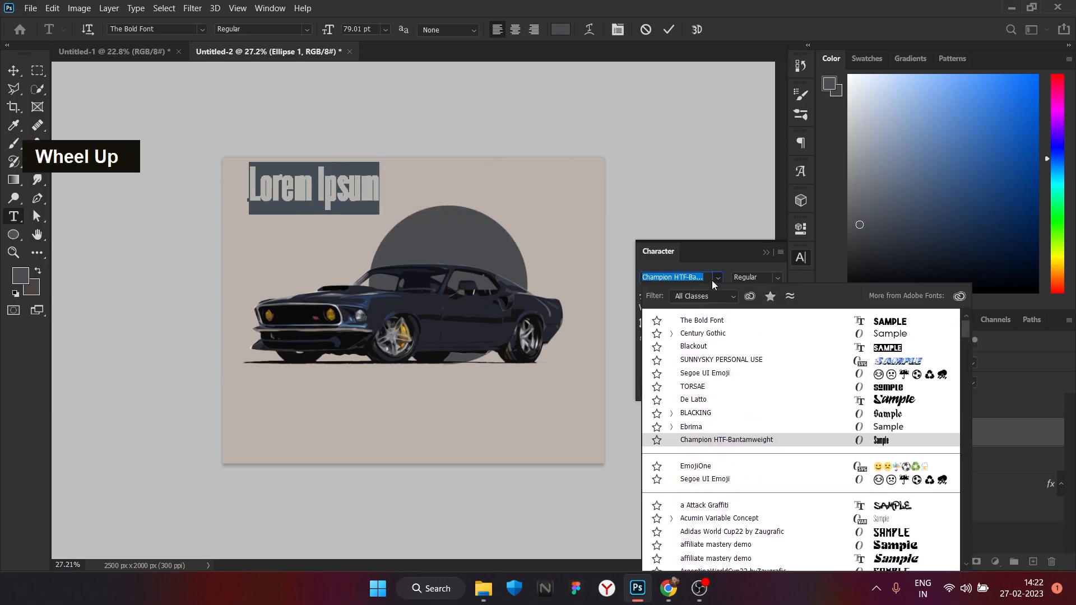
text(adi)
scroll(781, 388, down, 5)
scroll(763, 385, up, 5)
mouse_move(709, 603)
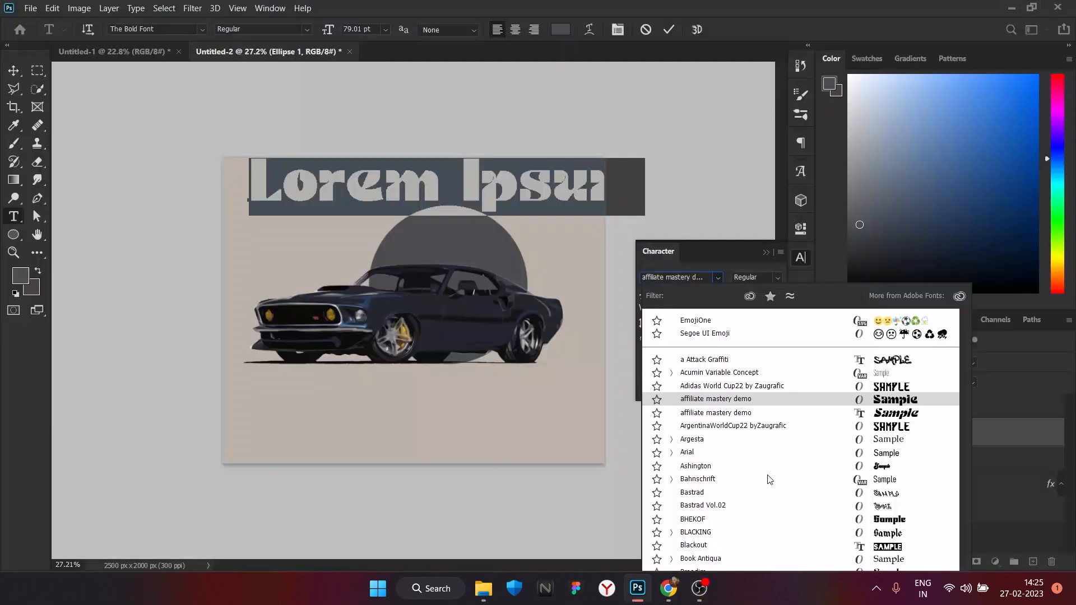
scroll(776, 400, down, 2)
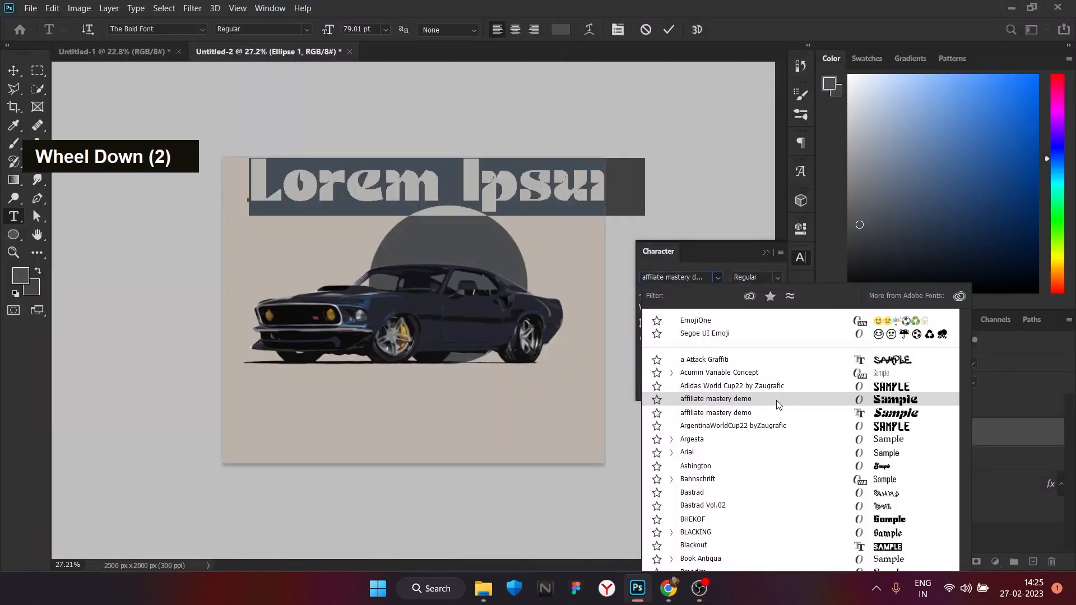
scroll(816, 453, down, 2)
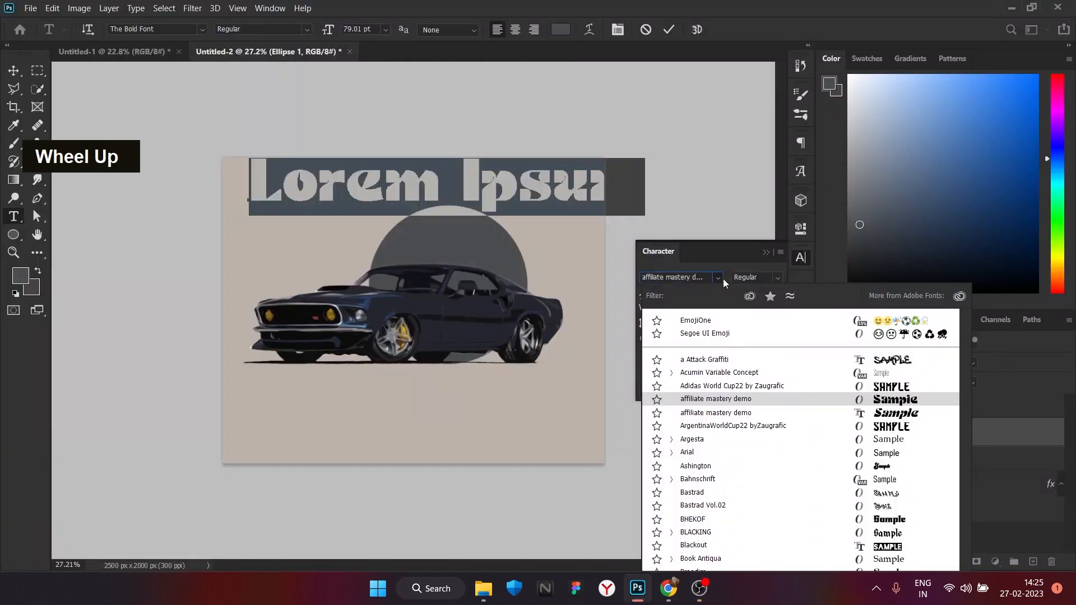
scroll(727, 383, down, 15)
scroll(729, 383, down, 10)
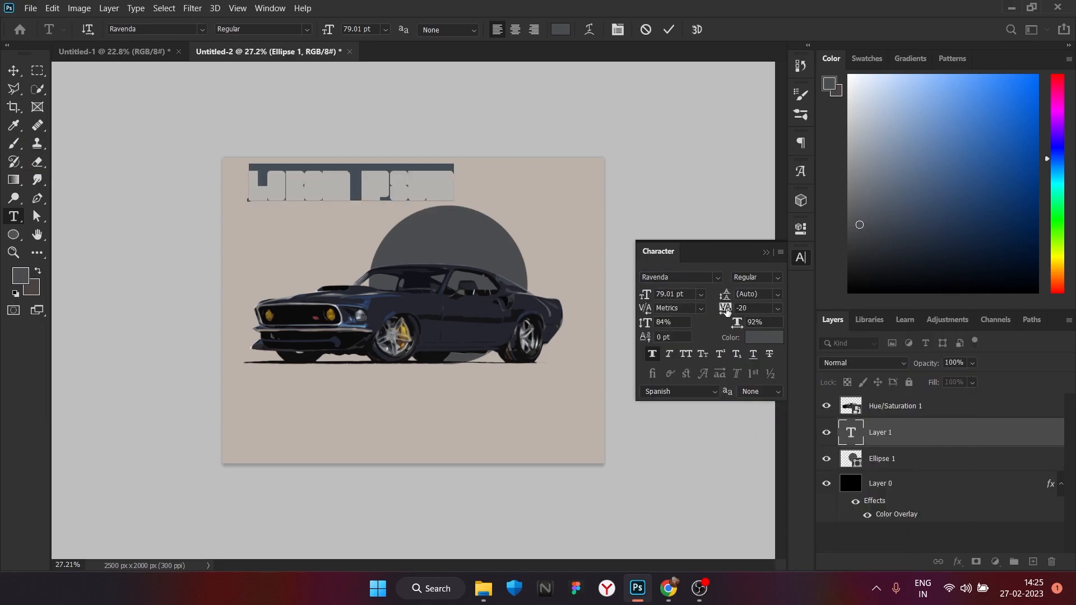
- Replace the placeholder title text with FOED
click(463, 188)
key(BackSpace)
key(BackSpace)
key(BackSpace)
key(BackSpace)
key(BackSpace)
key(BackSpace)
key(BackSpace)
key(BackSpace)
key(BackSpace)
key(BackSpace)
key(BackSpace)
text(fo)
key(BackSpace)
key(BackSpace)
text(FOED)
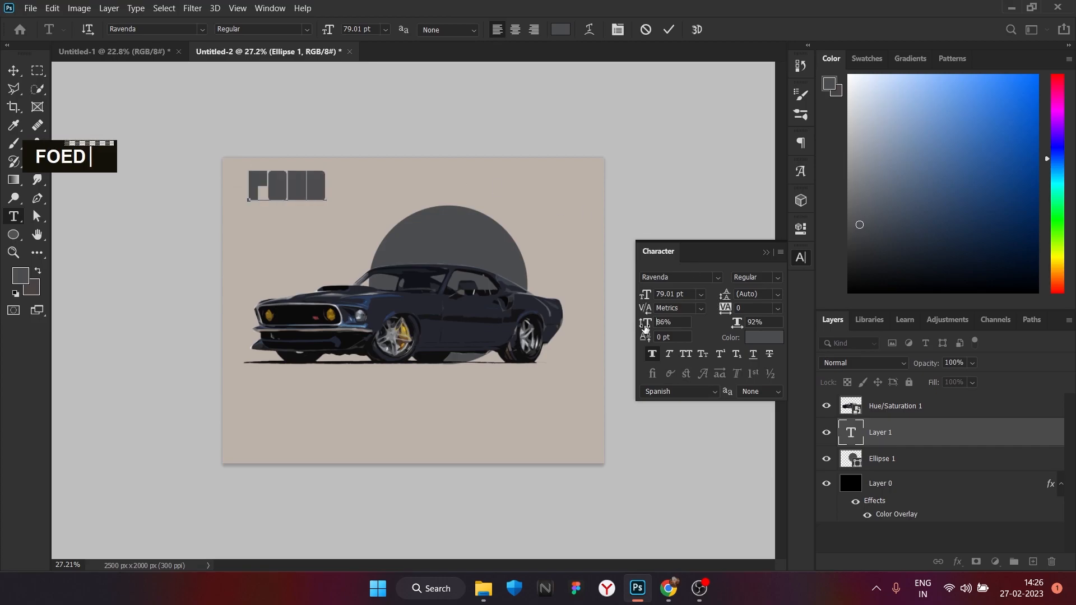
- Commit the FOED title and delete its text layer
key(ctrl+Return)
key(v)
drag(644, 328, 679, 327)
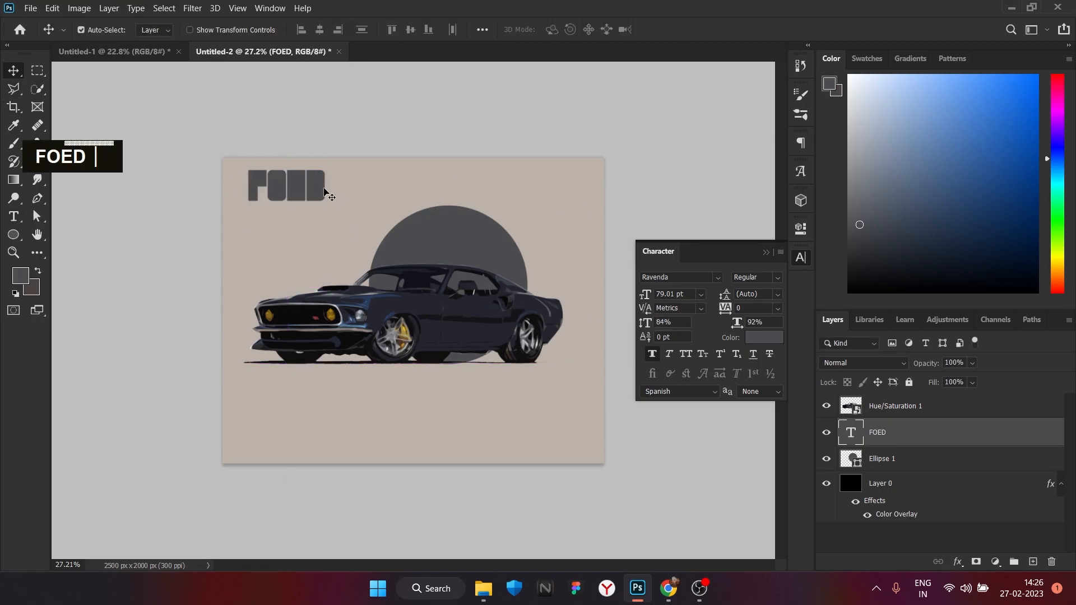
key(Delete)
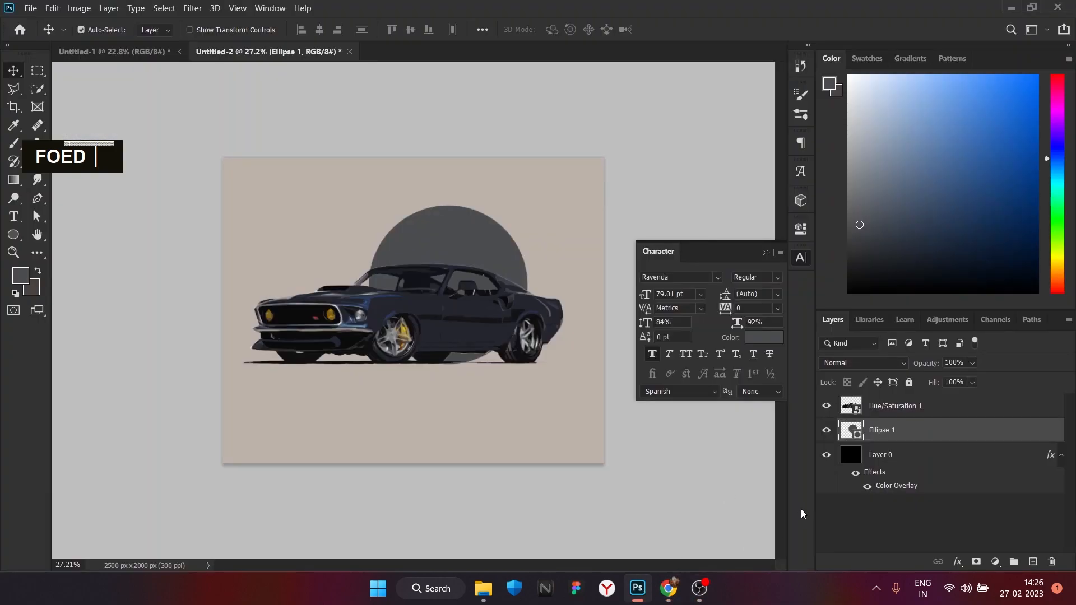
click(700, 589)
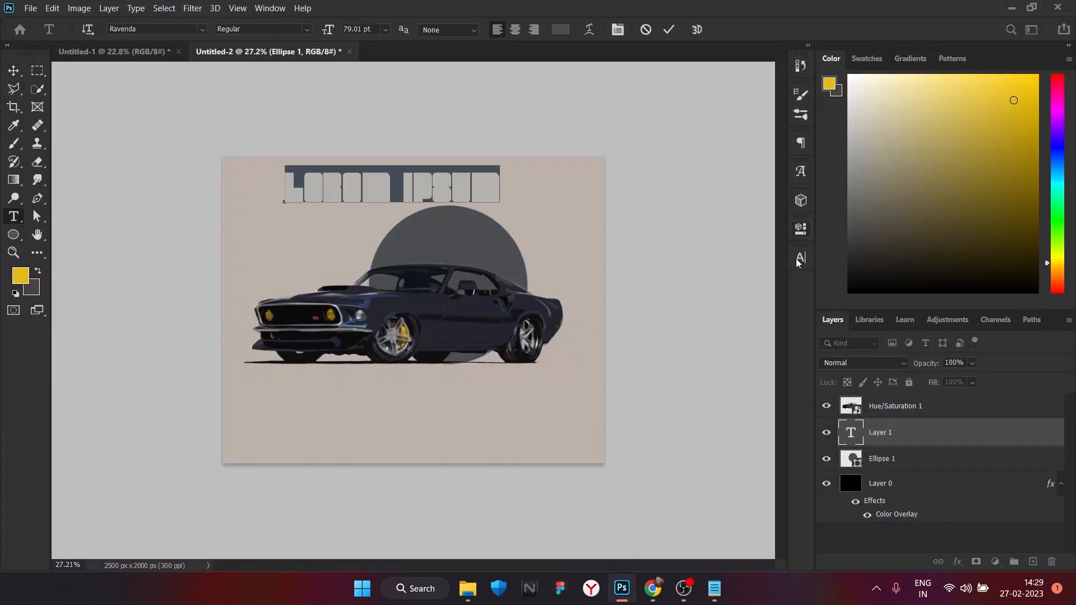
- Set the font of the new placeholder title above the car to Graceland Personal Use
click(801, 258)
click(718, 277)
scroll(739, 403, down, 5)
scroll(741, 470, down, 15)
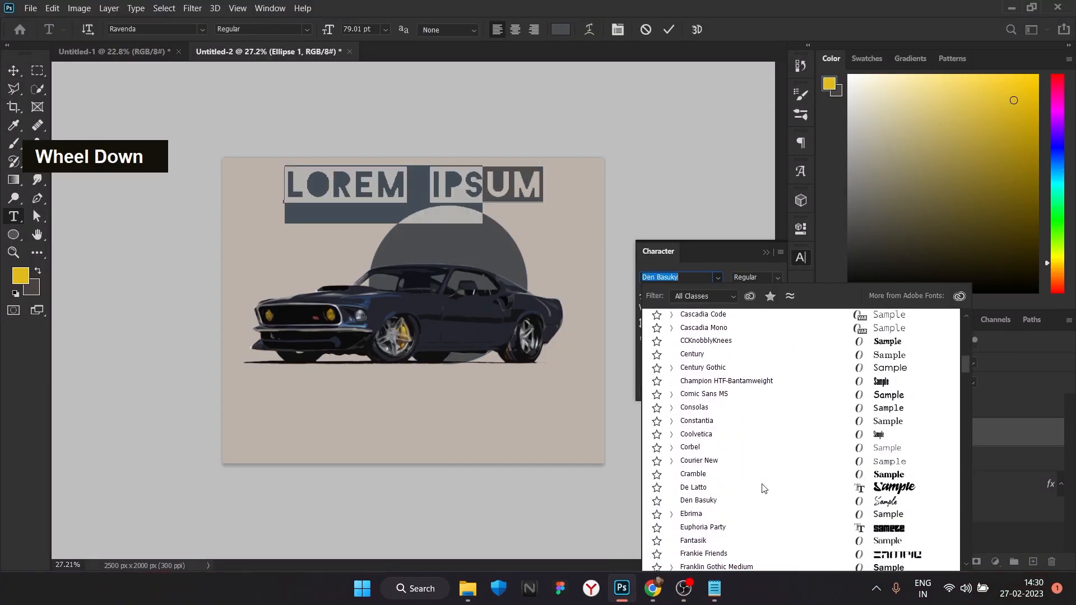
scroll(762, 492, down, 20)
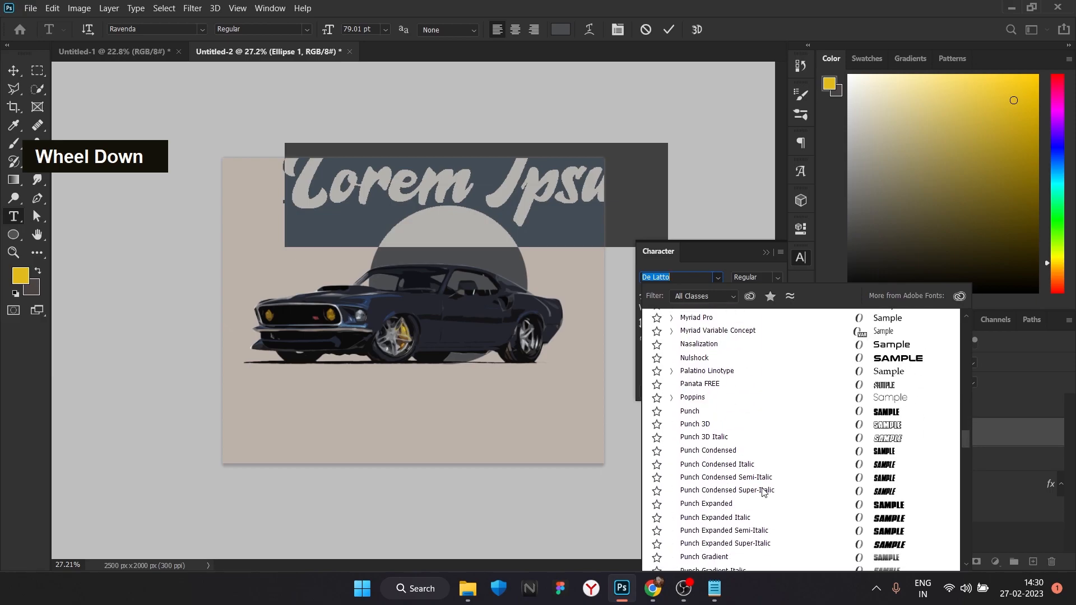
scroll(762, 493, up, 1)
scroll(762, 493, up, 20)
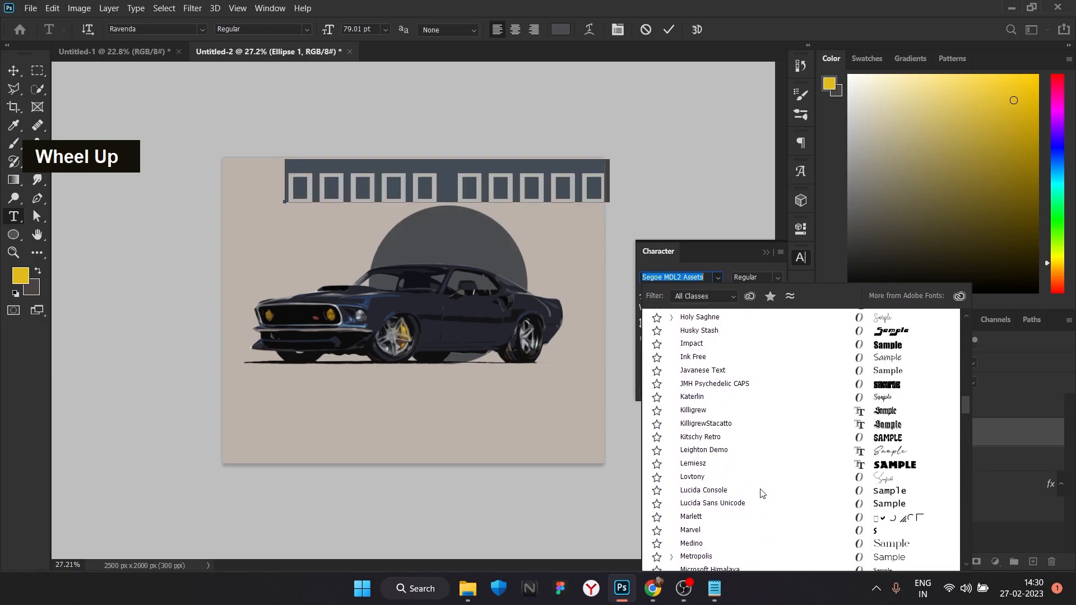
click(774, 371)
- Replace the placeholder title text with Mustang
key(BackSpace)
key(BackSpace)
key(BackSpace)
key(BackSpace)
key(BackSpace)
key(BackSpace)
key(BackSpace)
key(BackSpace)
key(BackSpace)
key(BackSpace)
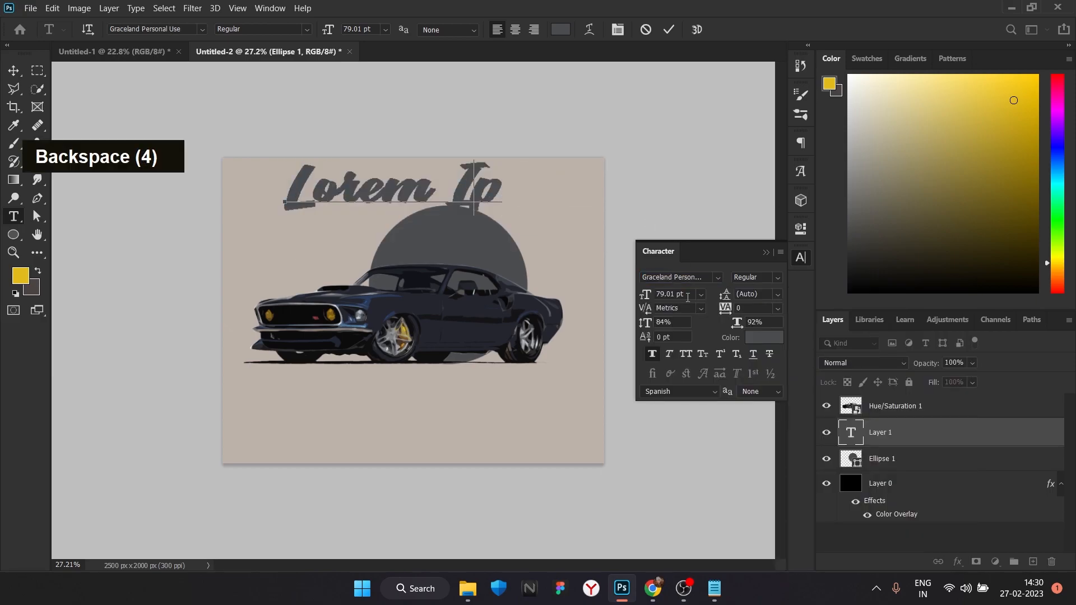
text(Mustang)
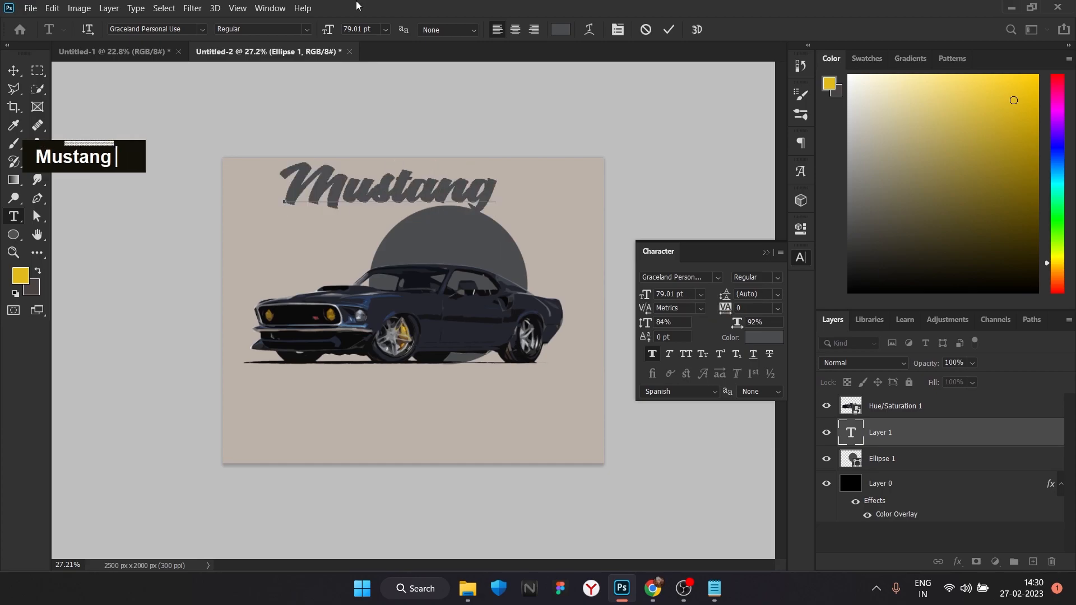
- Enlarge the Mustang title to 121.01 pt and move it down over the circle, above the car
click(13, 70)
drag(646, 294, 669, 293)
drag(530, 189, 502, 228)
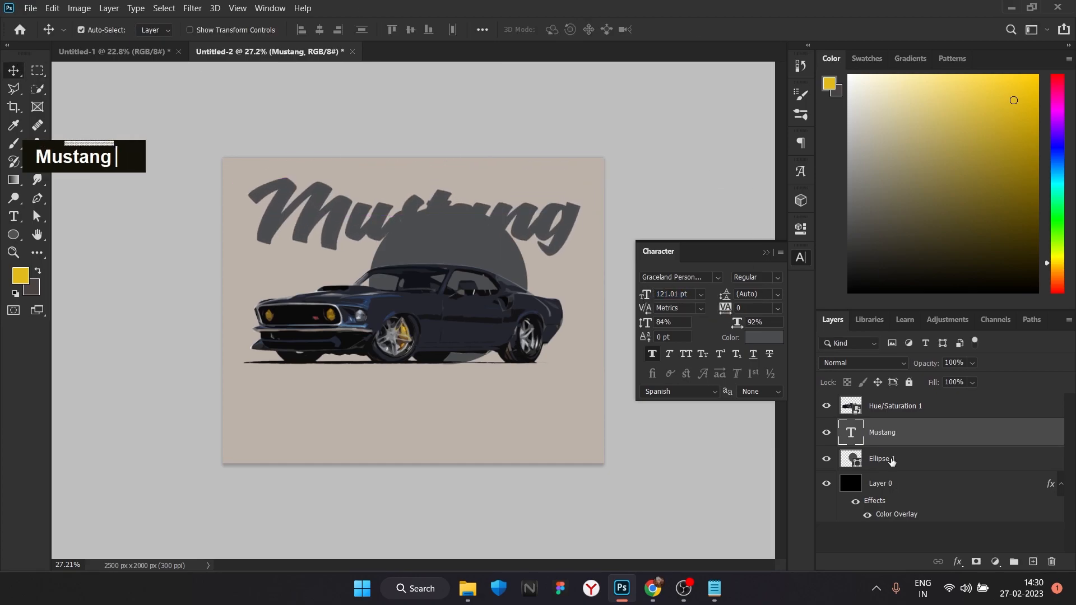
- Recolour the circle behind the car with the recently used yellow
click(891, 460)
click(601, 334)
click(605, 407)
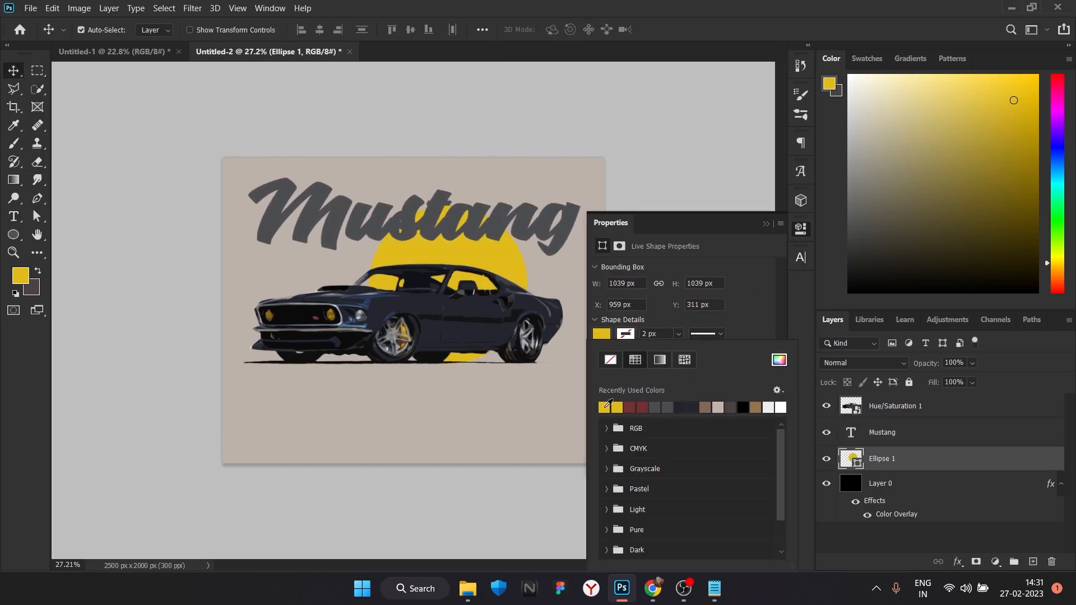
click(766, 224)
- Set the Mustang title's colour to white, ffffff, and shift the title slightly sideways
click(885, 433)
click(801, 257)
click(757, 336)
double_click(619, 485)
click(936, 302)
click(756, 337)
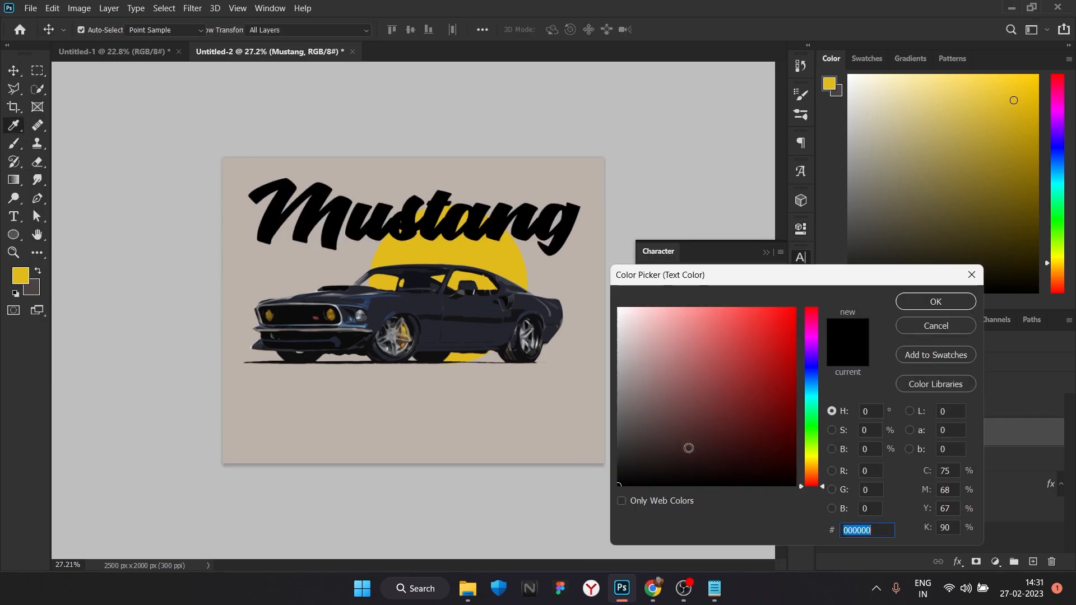
text(ffffff)
key(Return)
drag(571, 230, 568, 230)
- Add a new text below the car reading forf in The Bold Font
click(14, 217)
click(308, 418)
key(BackSpace)
click(718, 278)
click(729, 347)
key(BackSpace)
text(forf)
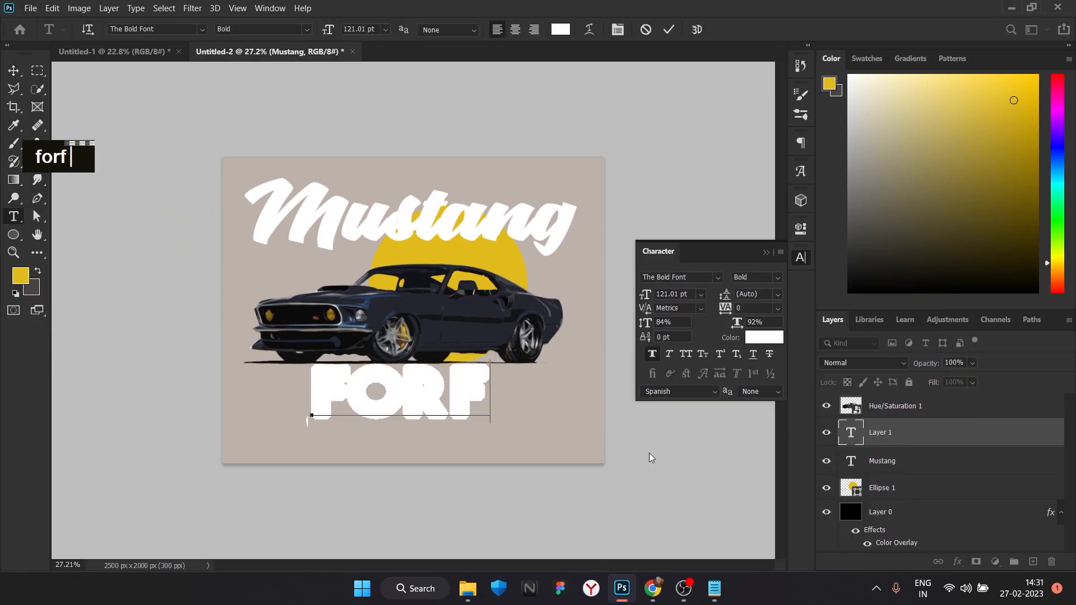
- Reduce the text below the car to 27.01 pt and correct its wording to ford
click(14, 70)
drag(646, 295, 331, 317)
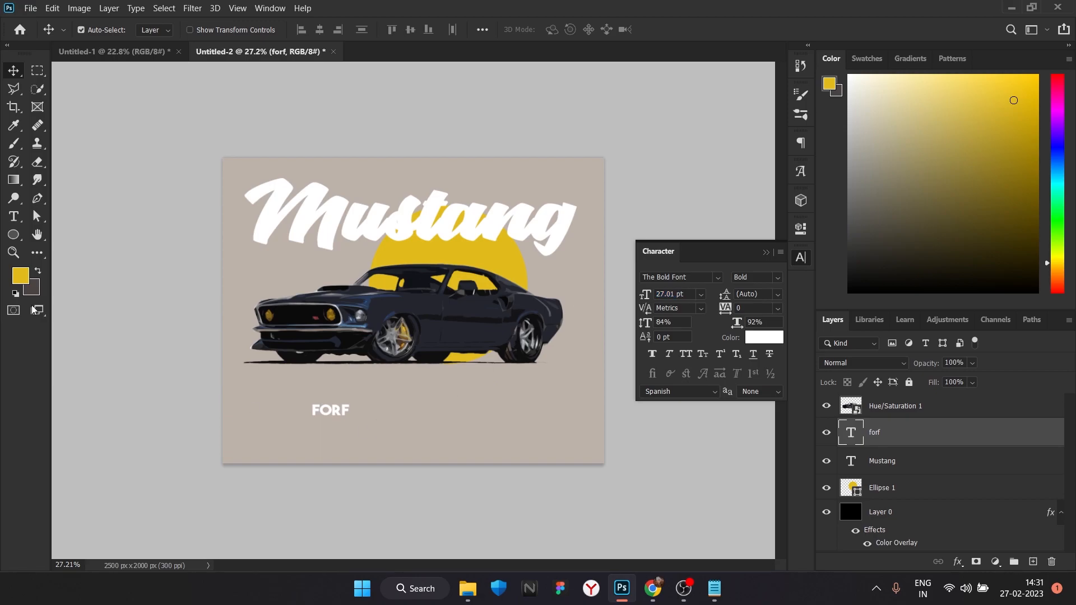
click(13, 216)
click(345, 407)
click(14, 71)
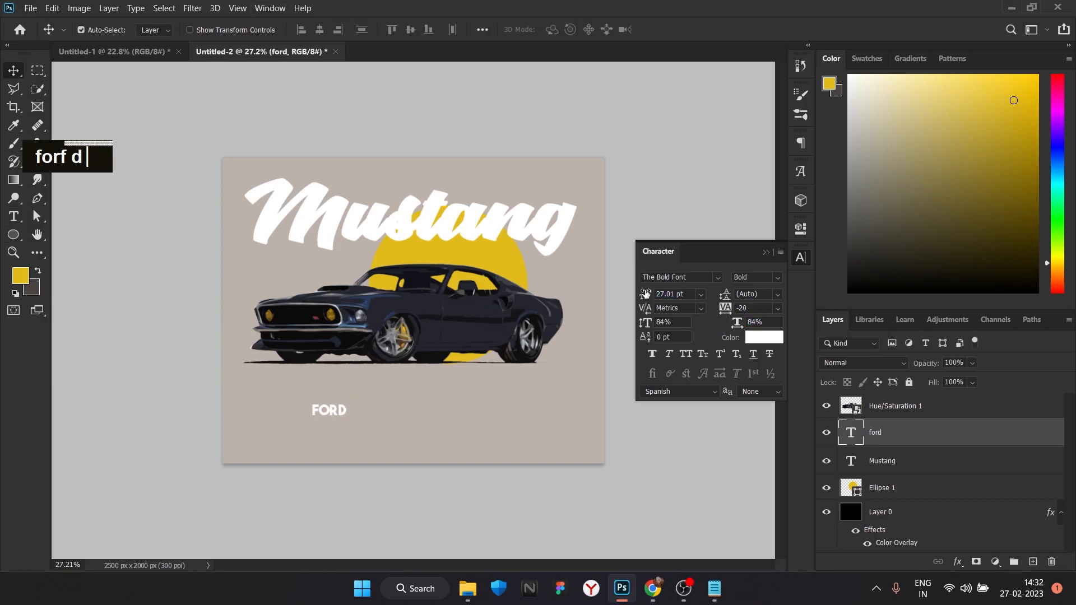
- Recolour the ford text black, reduce it to 18.01 pt and place it above the g of the Mustang title
click(749, 337)
click(620, 486)
click(940, 294)
drag(333, 414, 274, 175)
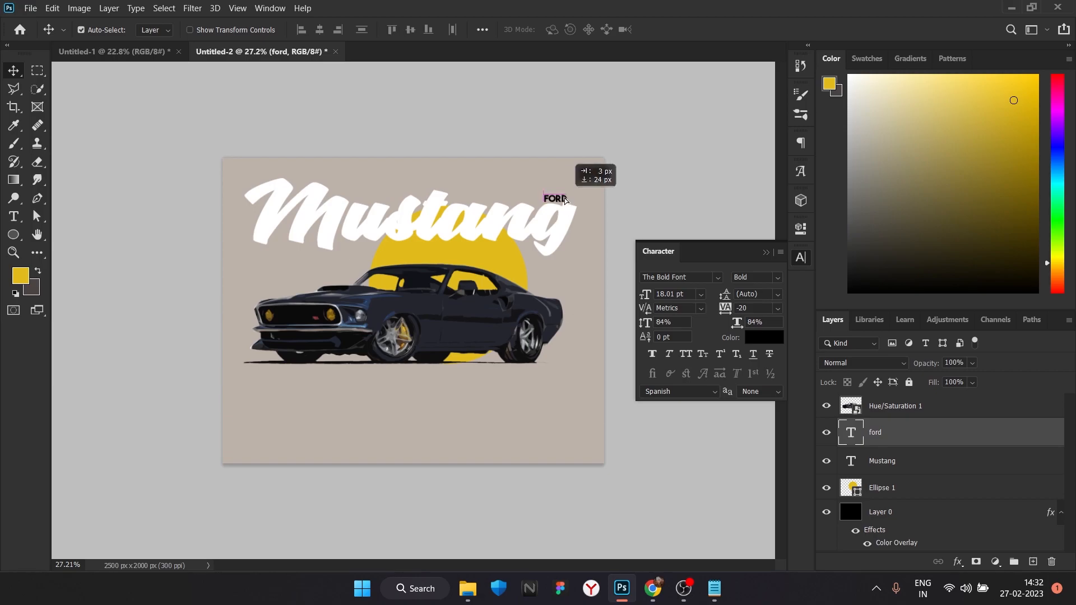
- Add a new text reading Rignt Brothers and move it into the empty area below the car
key(t)
click(356, 386)
key(BackSpace)
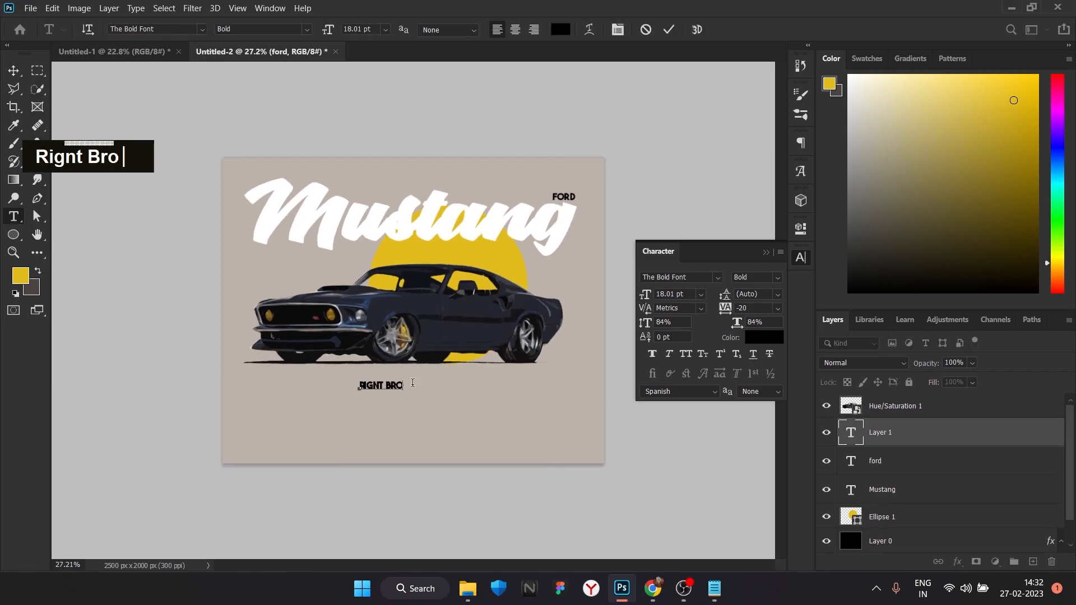
click(13, 70)
drag(401, 388, 435, 411)
- Set the Rignt Brothers text to Leighton Demo at 14.01 pt and move it just below the car's rear wheel
click(718, 278)
scroll(751, 397, down, 15)
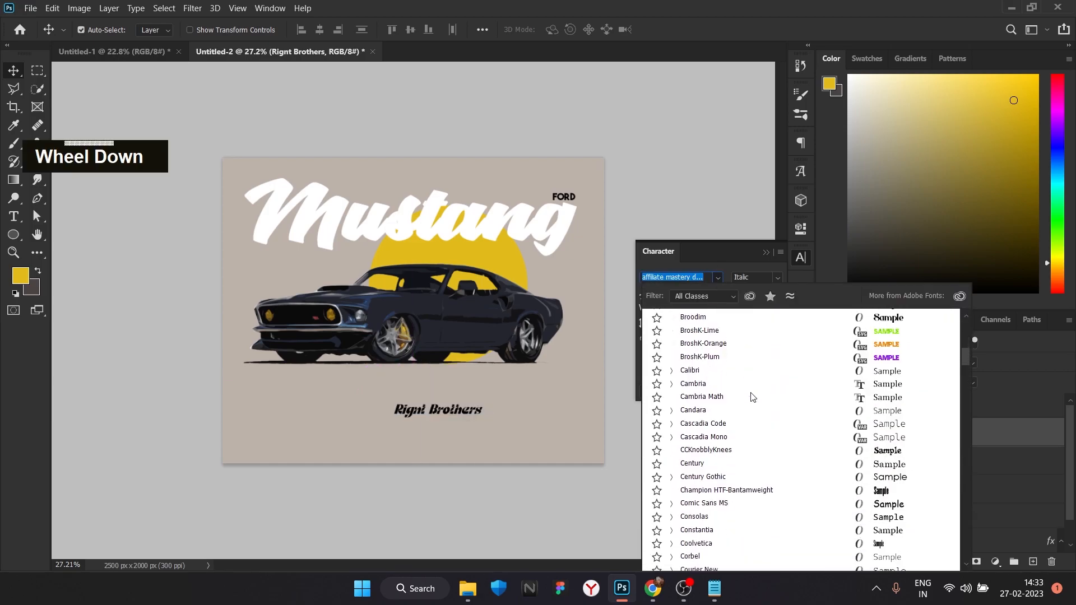
scroll(751, 397, down, 8)
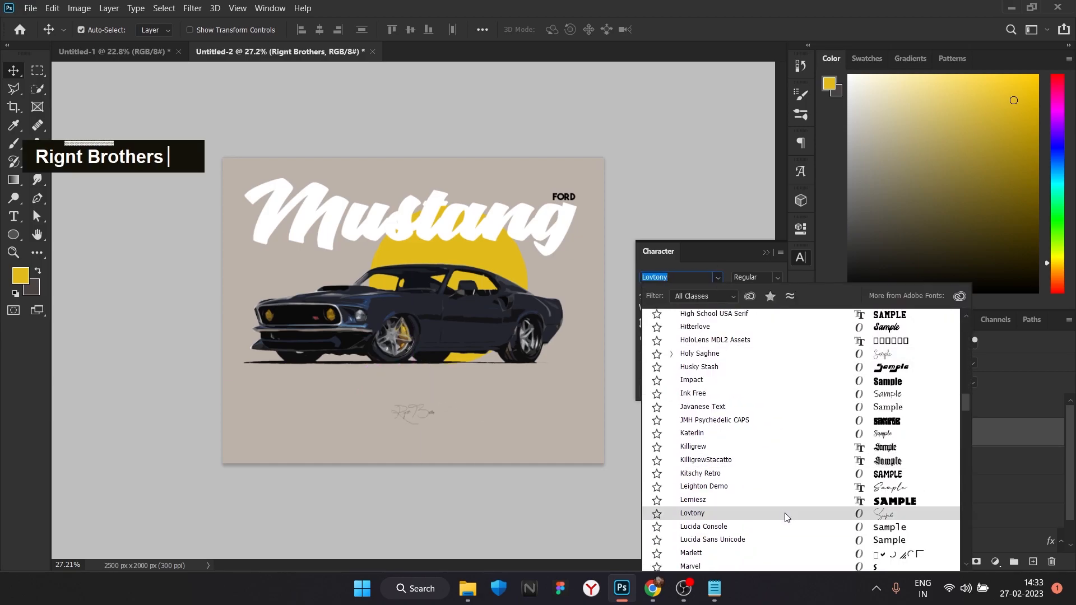
click(784, 492)
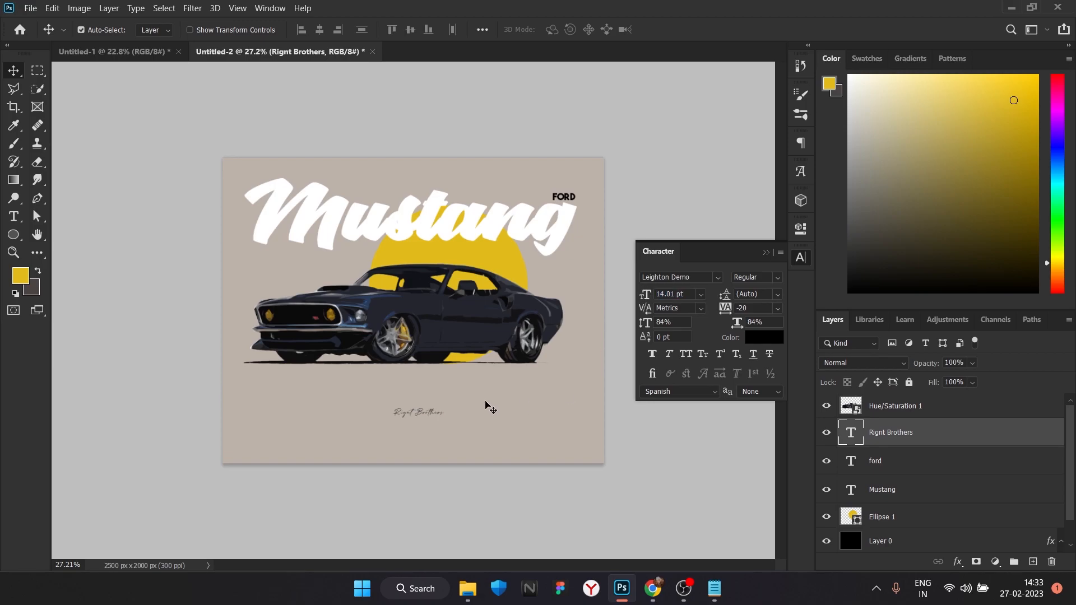
drag(439, 411, 513, 380)
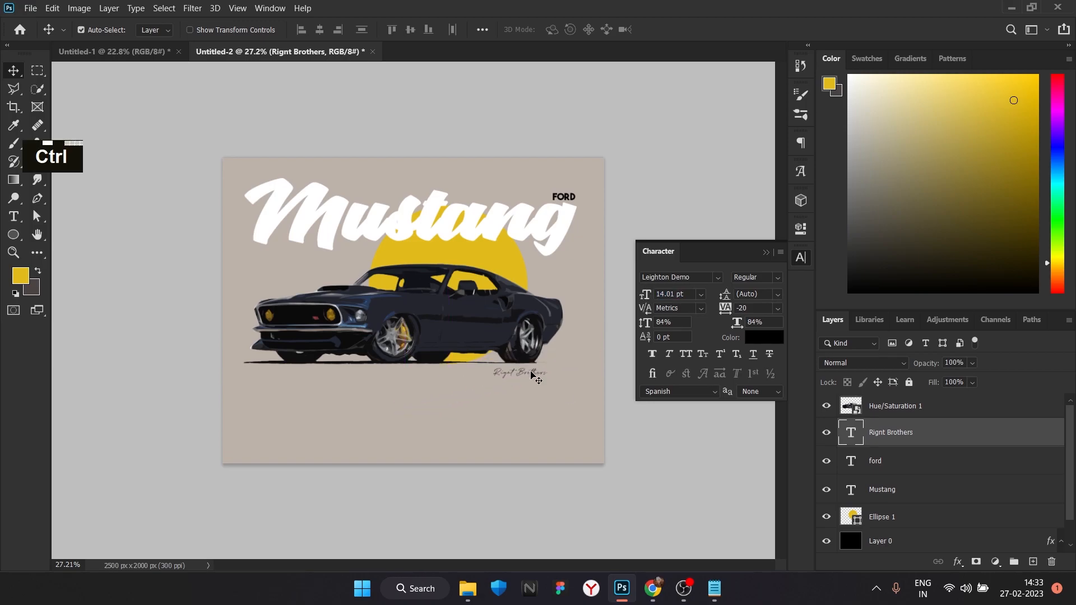
- Start a new text below the car in the Segoe UI Emoji font and clear its placeholder
click(14, 216)
click(340, 400)
click(718, 277)
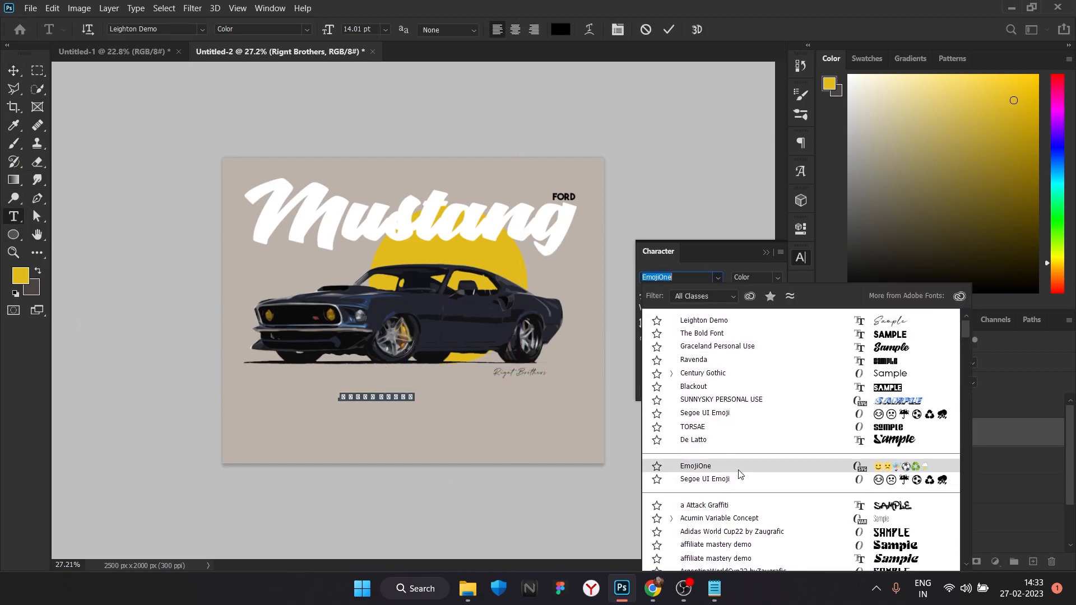
click(738, 464)
click(766, 167)
click(801, 257)
click(718, 277)
click(776, 480)
key(BackSpace)
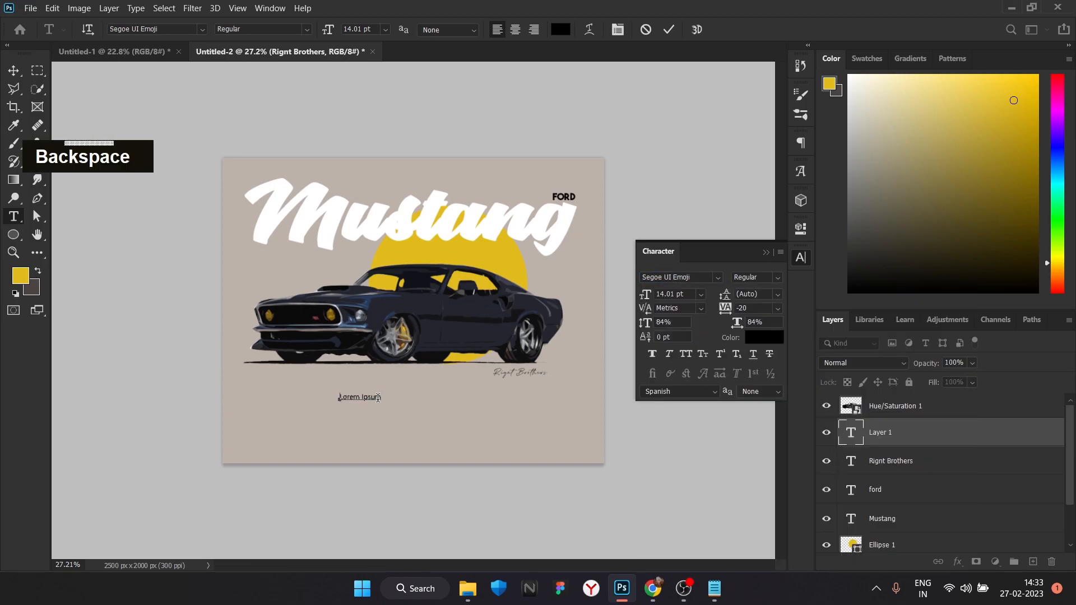
- Enter Customised by in the new text and move it near the poster's right edge, below the car
text(cu)
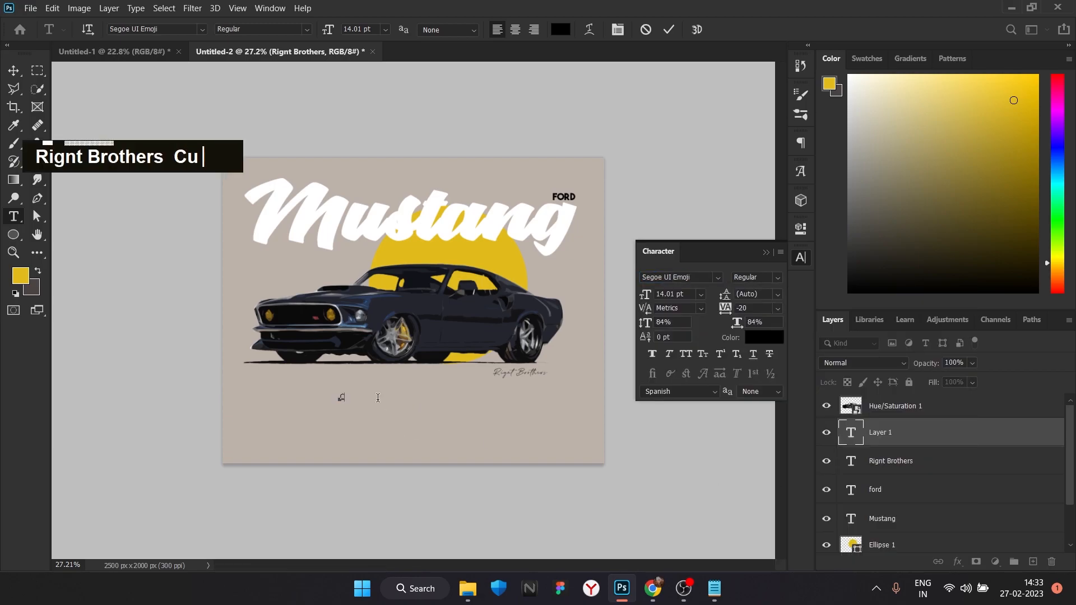
text(stomised by)
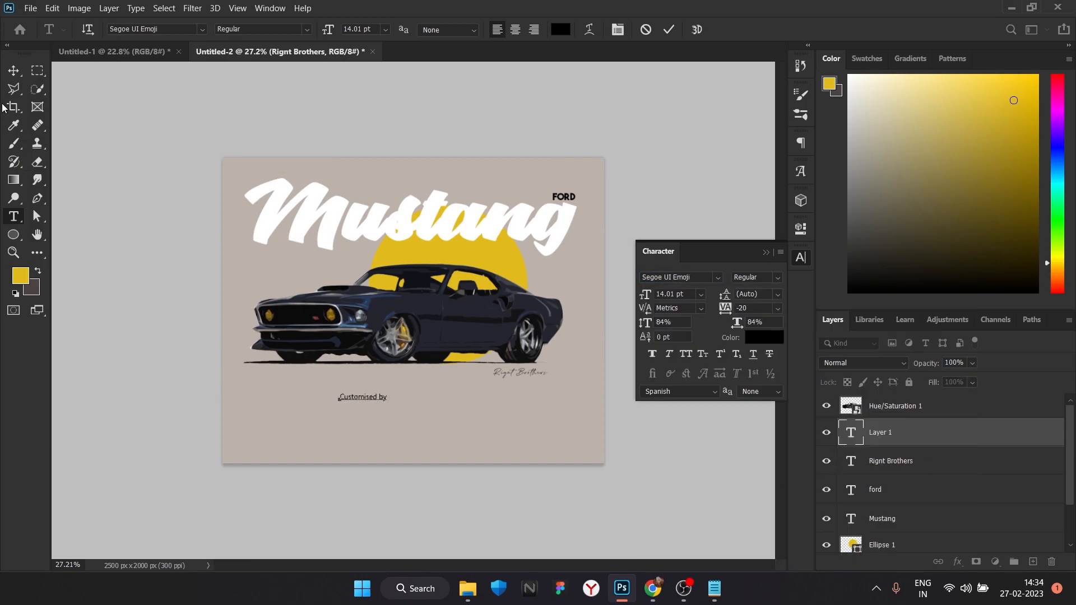
click(14, 71)
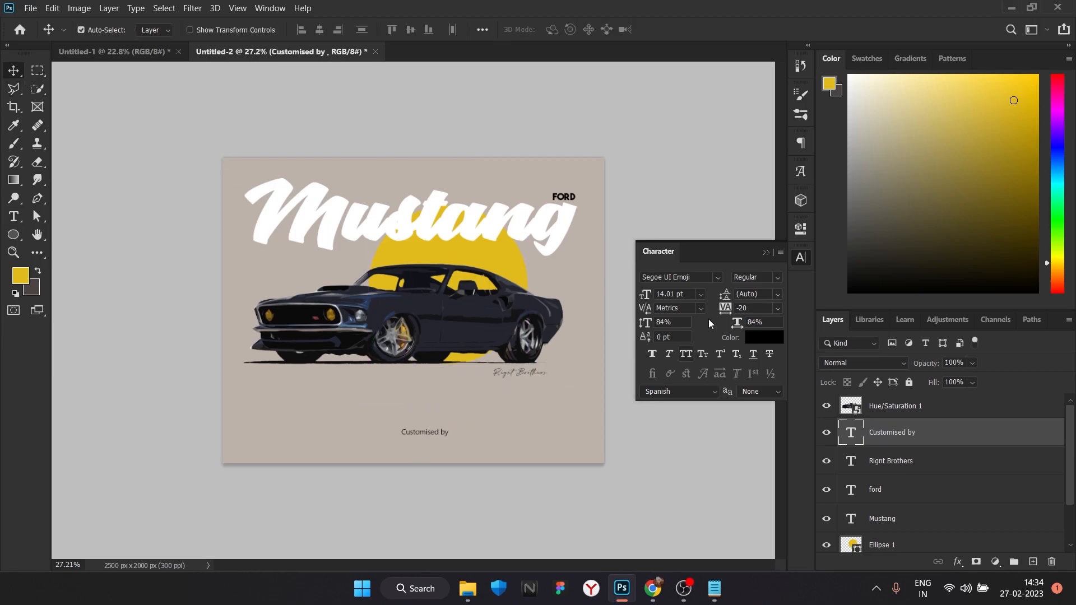
drag(549, 423, 583, 403)
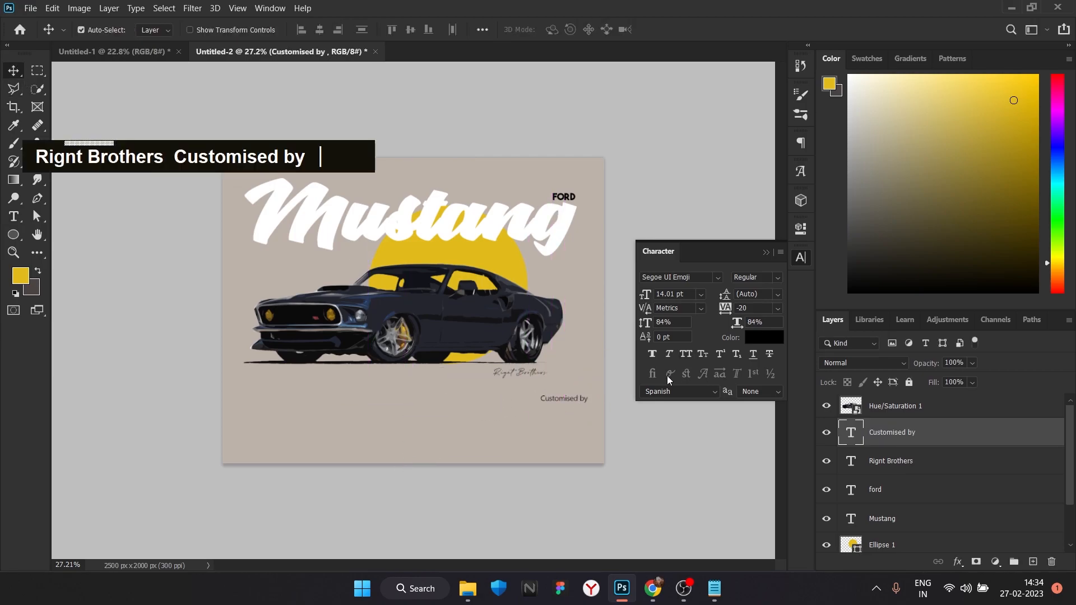
- Add the text Right Brothers at 11.01 pt and align it directly beneath Customised by
click(14, 216)
click(551, 418)
text(Right)
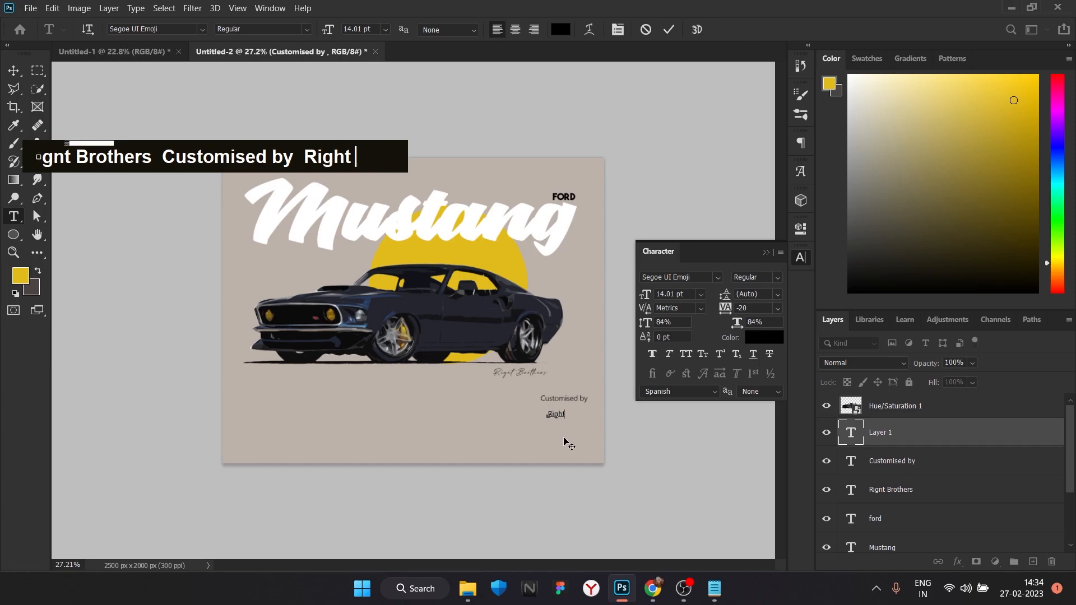
text( Brother)
drag(581, 416, 574, 412)
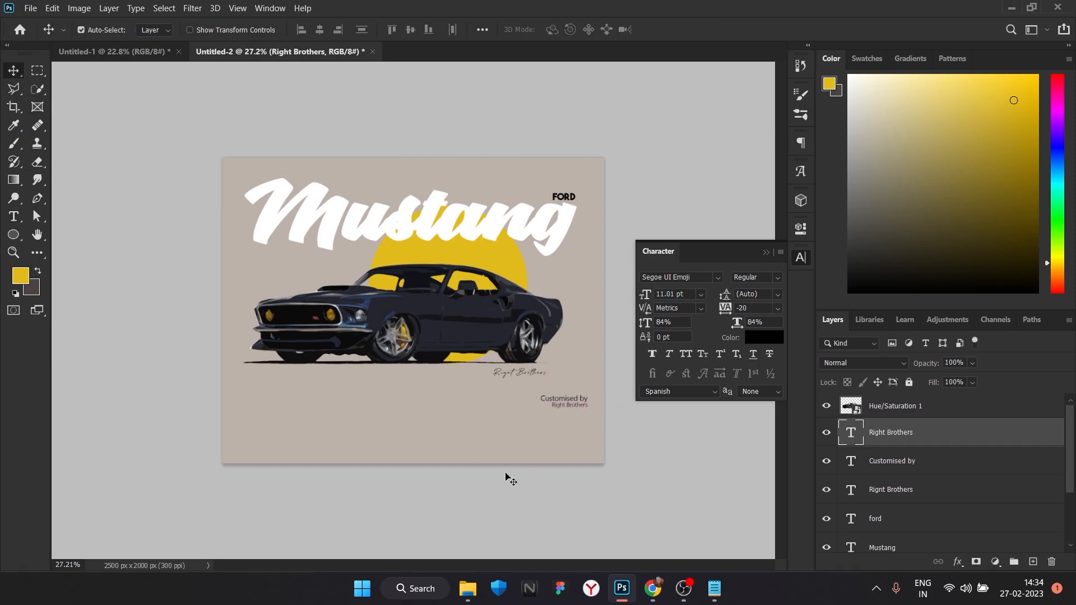
- Lock the poster's background layer, Layer 0
scroll(426, 416, down, 2)
scroll(527, 412, up, 4)
scroll(905, 521, down, 3)
right_click(906, 520)
click(905, 382)
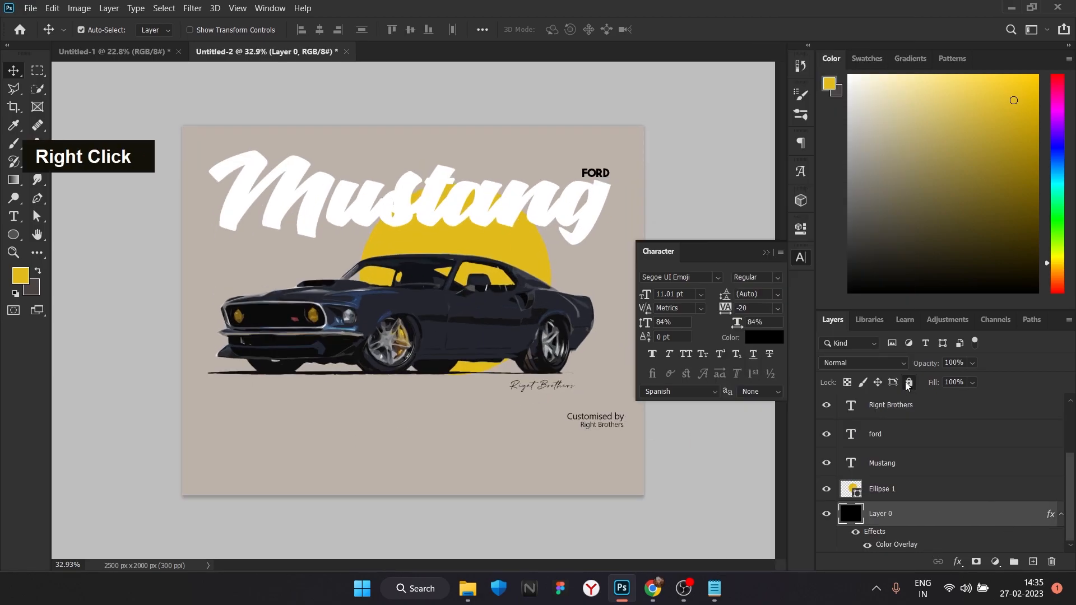
click(596, 419)
key(ctrl+t)
drag(630, 405, 615, 464)
drag(598, 435, 638, 478)
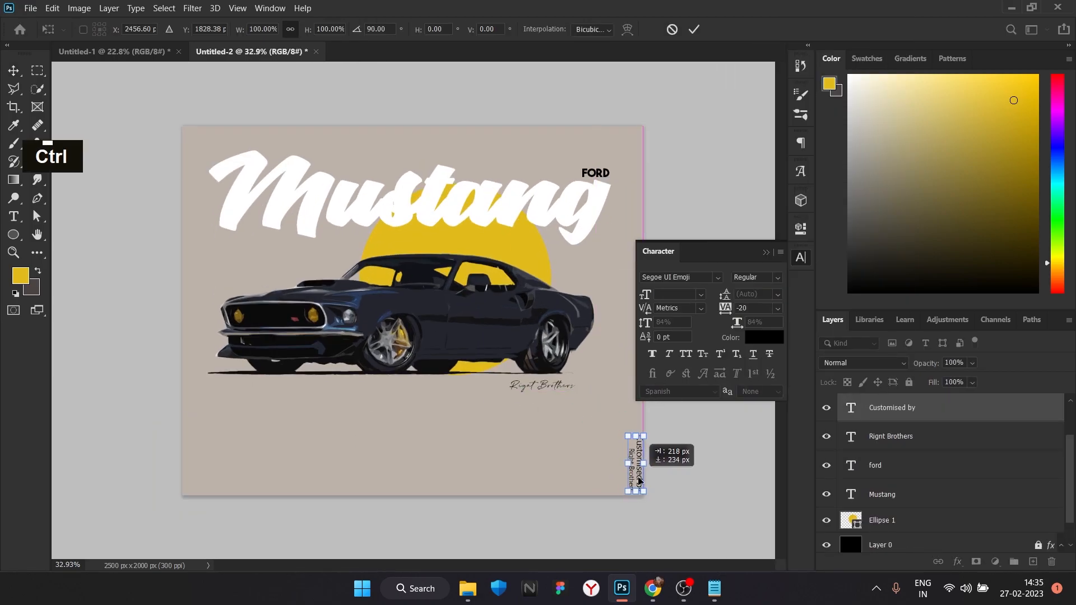
click(672, 29)
- Rotate the Customised by and Right Brothers texts together by 90° and move them into the poster's lower-right corner
key(ctrl+t)
drag(630, 404, 635, 481)
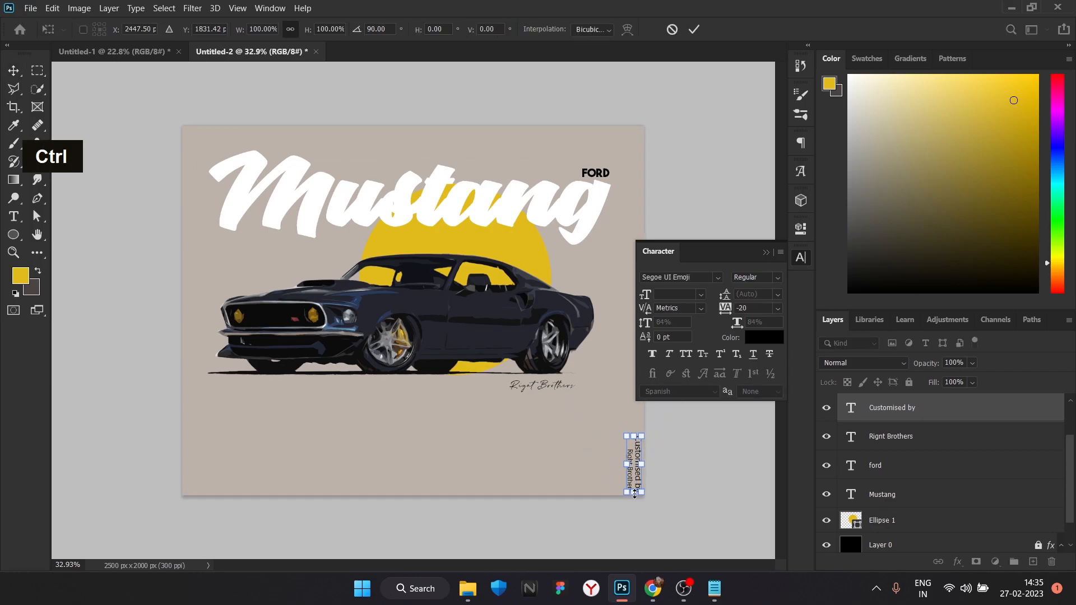
key(Return)
scroll(623, 414, down, 4)
scroll(527, 397, up, 4)
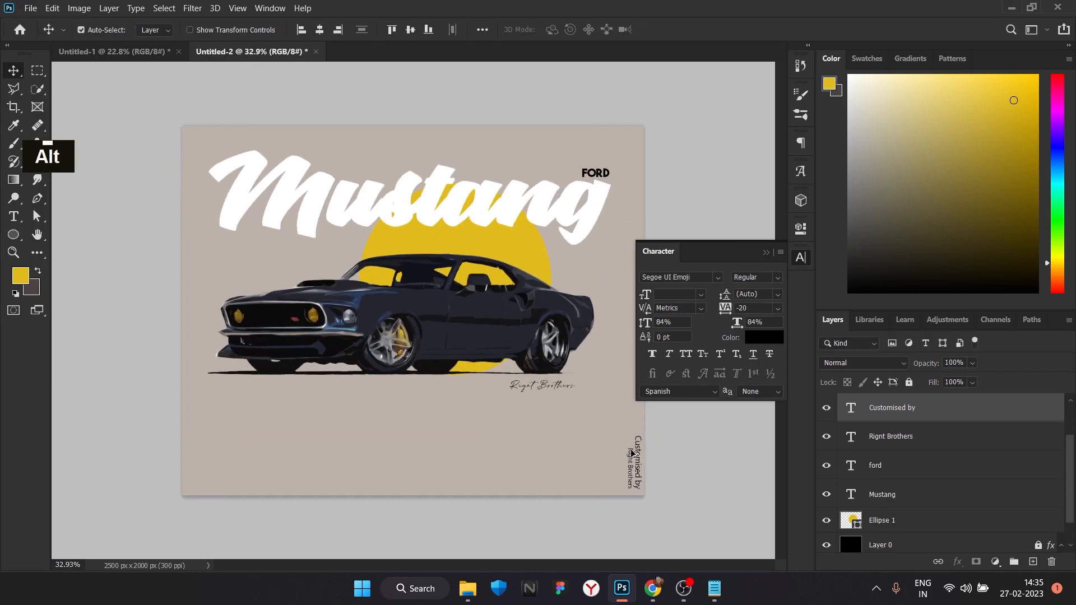
- Replace the vertical Right Brothers text with octacular edits and align it beside Customised by
key(t)
click(630, 485)
key(BackSpace)
key(BackSpace)
key(BackSpace)
key(BackSpace)
key(BackSpace)
key(BackSpace)
key(BackSpace)
key(BackSpace)
key(BackSpace)
key(BackSpace)
key(BackSpace)
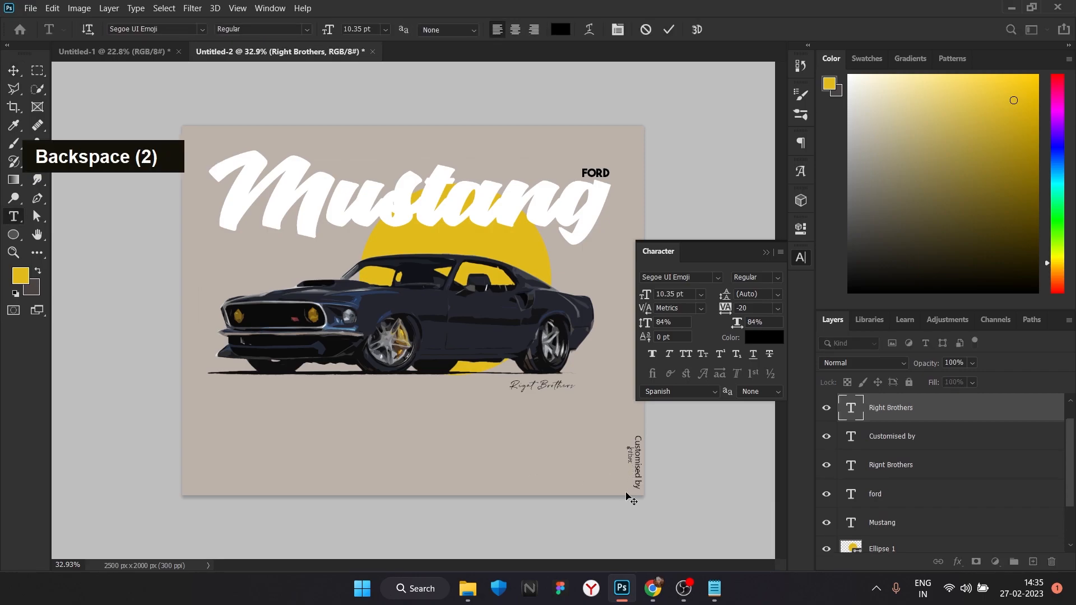
text(oc)
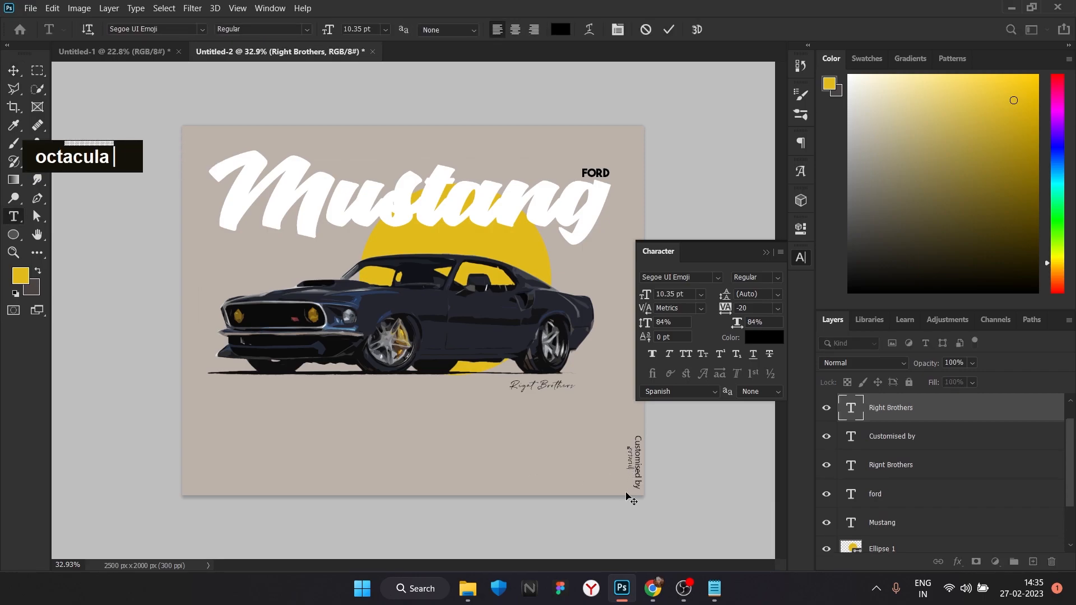
key(Escape)
key(v)
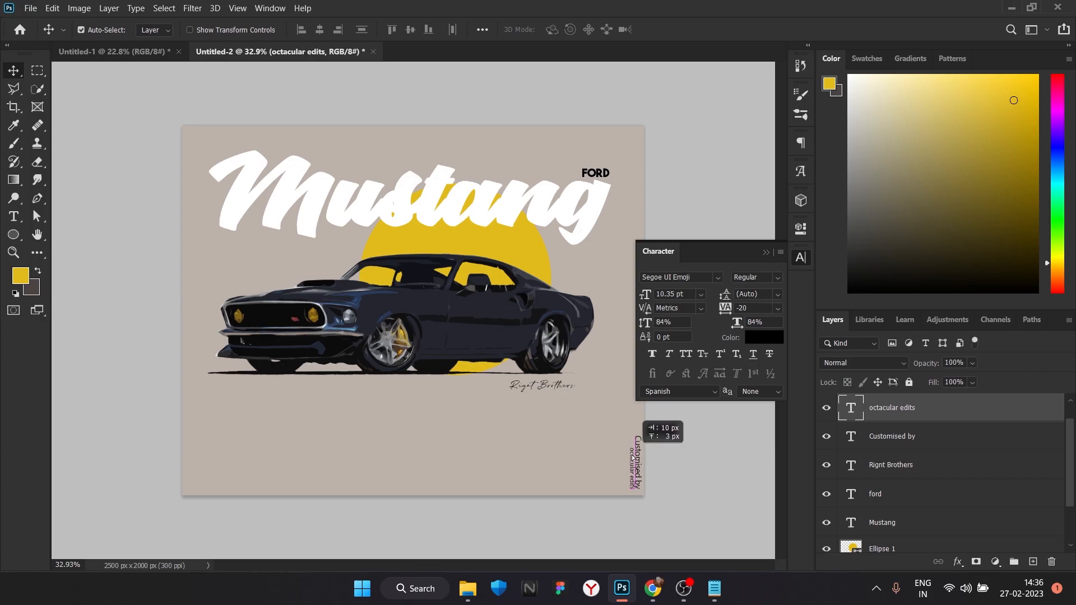
- Place the ford text on the g of the Mustang title, in the poster's beige and at 14.01 pt
scroll(406, 301, down, 1)
scroll(457, 316, up, 2)
drag(589, 185, 589, 200)
click(764, 338)
click(597, 269)
click(936, 301)
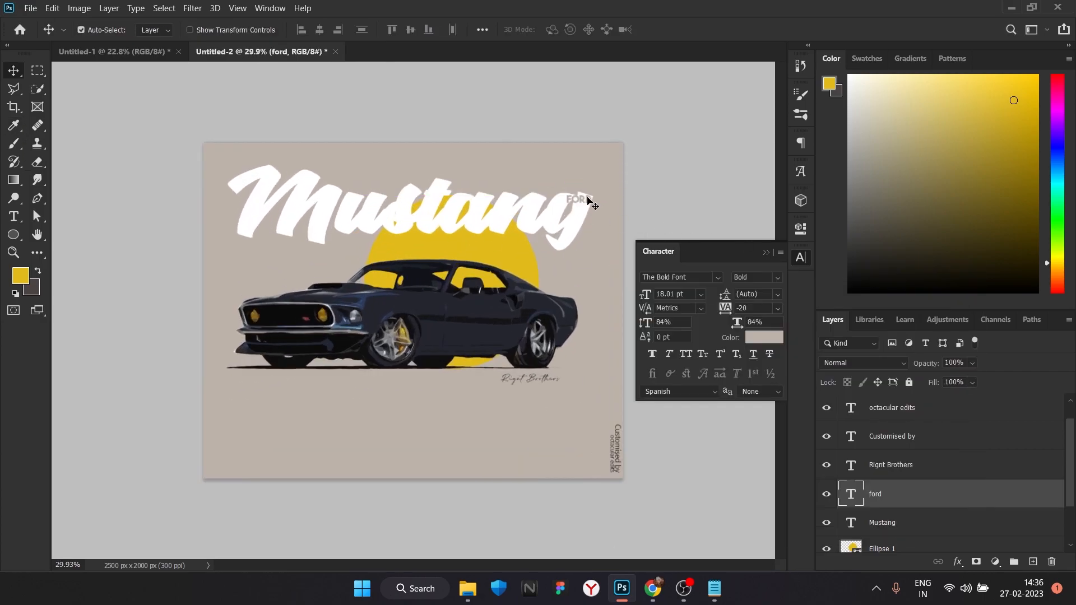
scroll(671, 154, up, 2)
scroll(678, 144, up, 4)
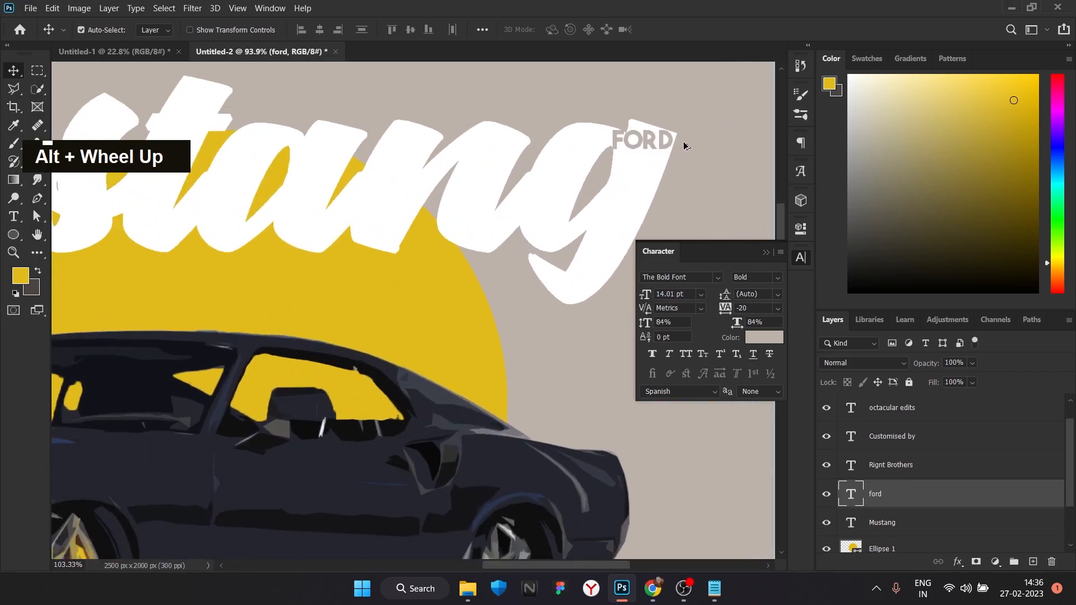
scroll(135, 227, down, 6)
- Nudge the Mustang title slightly up and shift the yellow circle slightly to the left
click(134, 227)
scroll(135, 227, up, 1)
drag(321, 224, 320, 217)
drag(377, 257, 369, 256)
scroll(380, 286, down, 2)
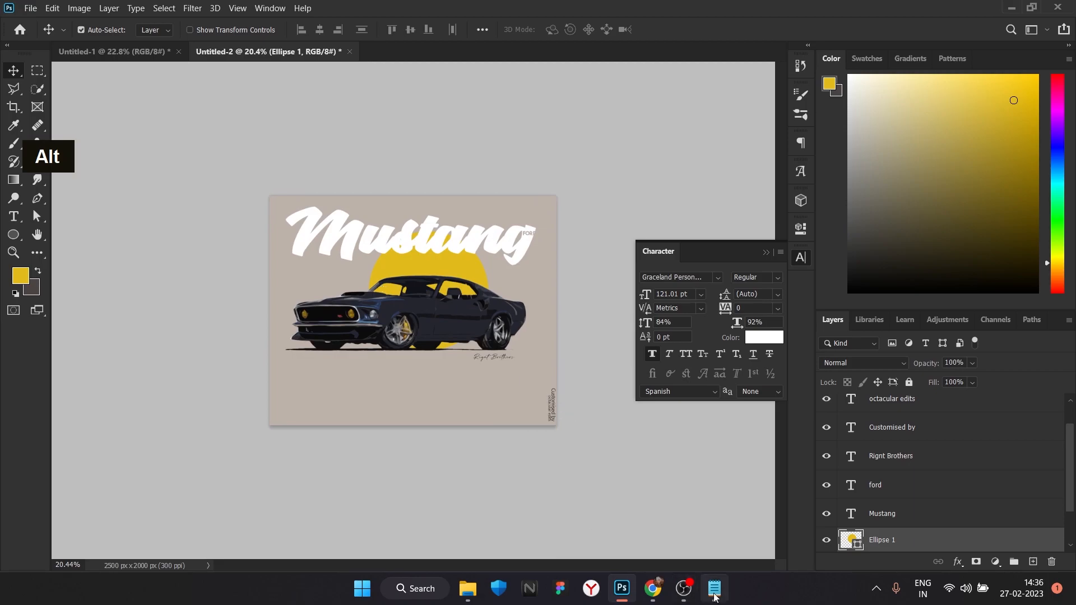
- Recolour the Mustang title black and turn off its faux bold
click(501, 253)
click(764, 337)
click(627, 485)
click(945, 305)
click(653, 353)
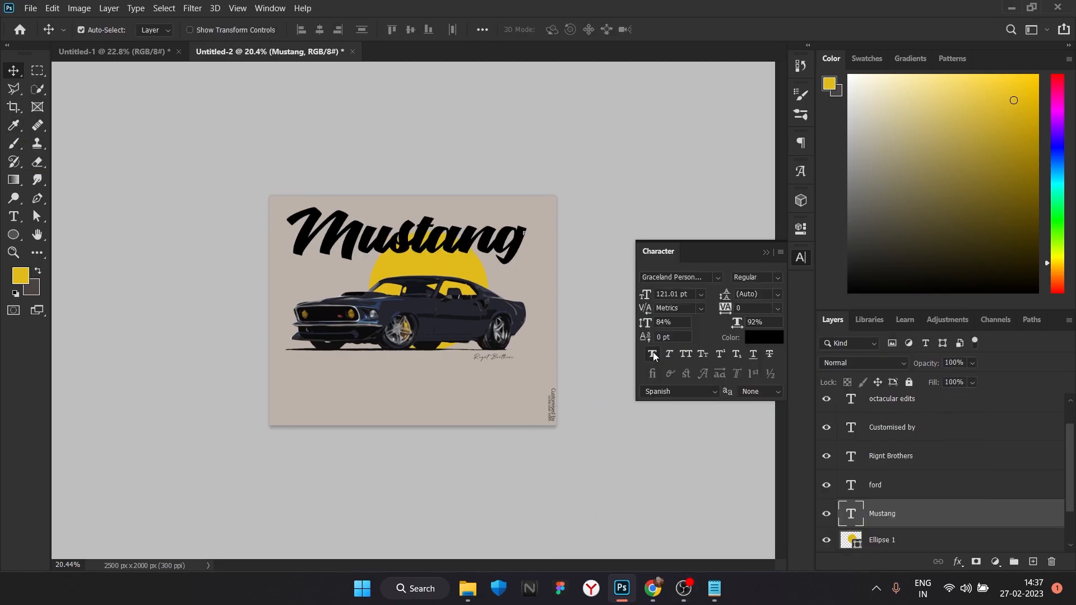
- Stretch the Mustang title to 116% vertical scale and reposition it above the car
drag(648, 323, 665, 318)
drag(484, 230, 513, 263)
click(765, 253)
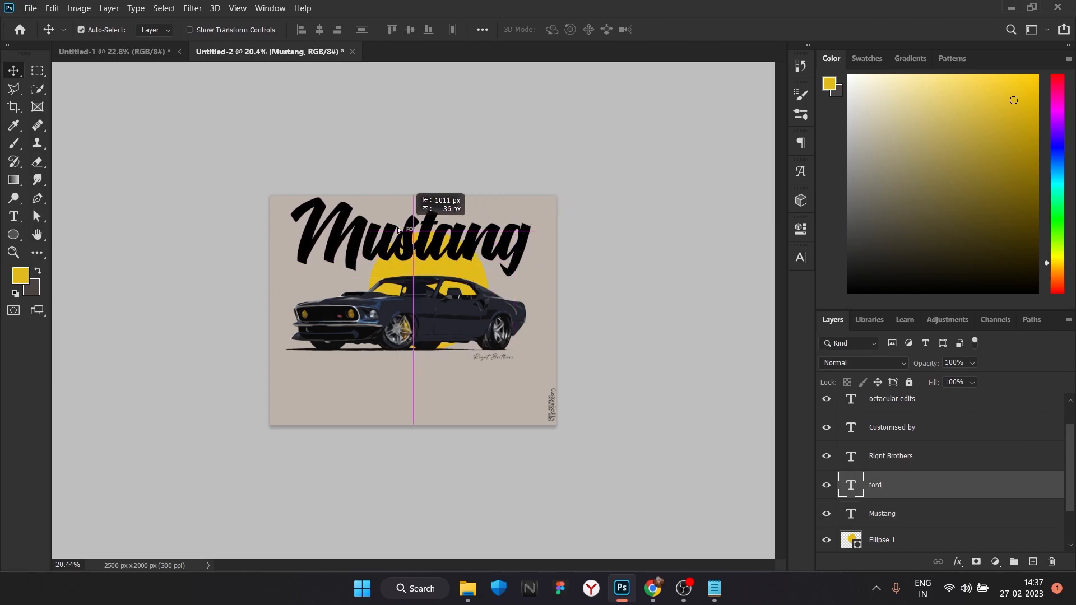
- Move the ford text onto the yellow circle, between the Mustang title and the car's roof
drag(312, 205, 527, 223)
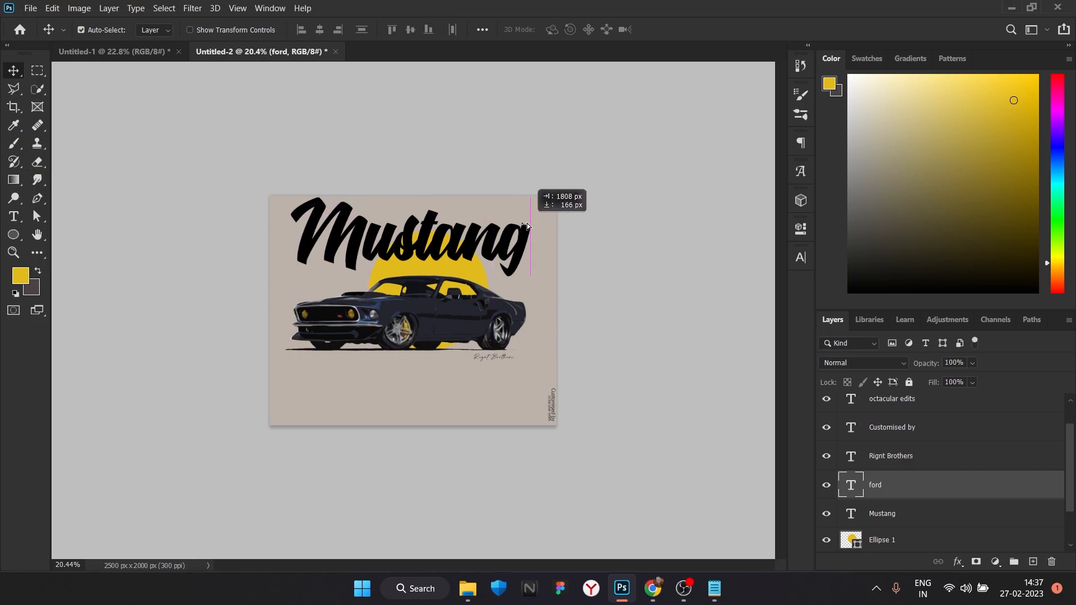
drag(439, 408, 477, 273)
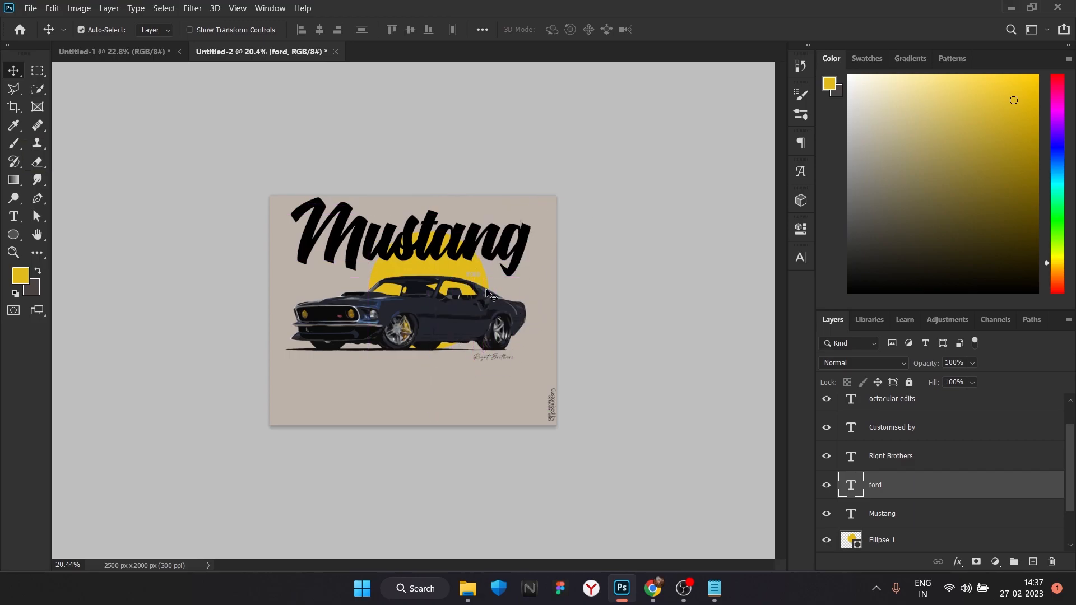
scroll(492, 296, down, 1)
scroll(582, 269, up, 2)
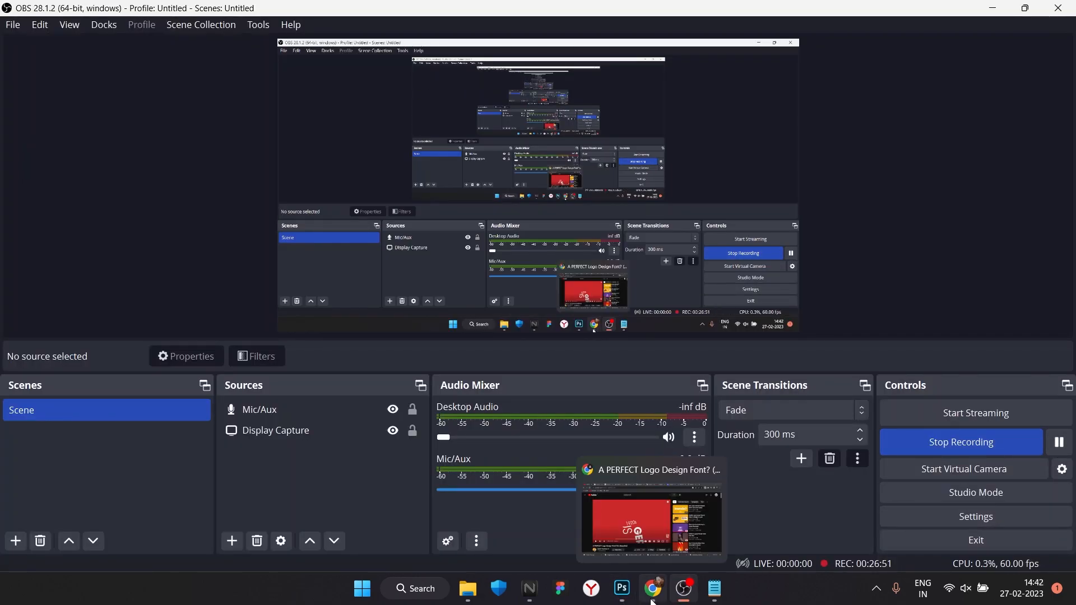
- Switch to Photoshop, add the text 1969 below the car and set it in the TORSAE font
click(652, 597)
click(622, 588)
key(t)
double_click(298, 365)
key(BackSpace)
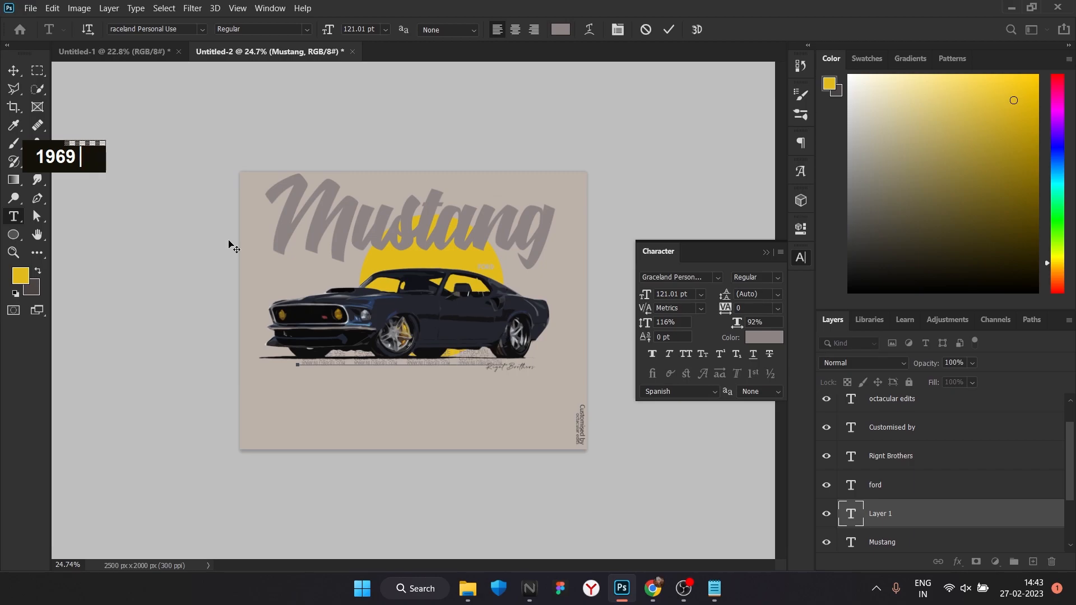
click(12, 74)
drag(459, 361, 442, 422)
click(717, 278)
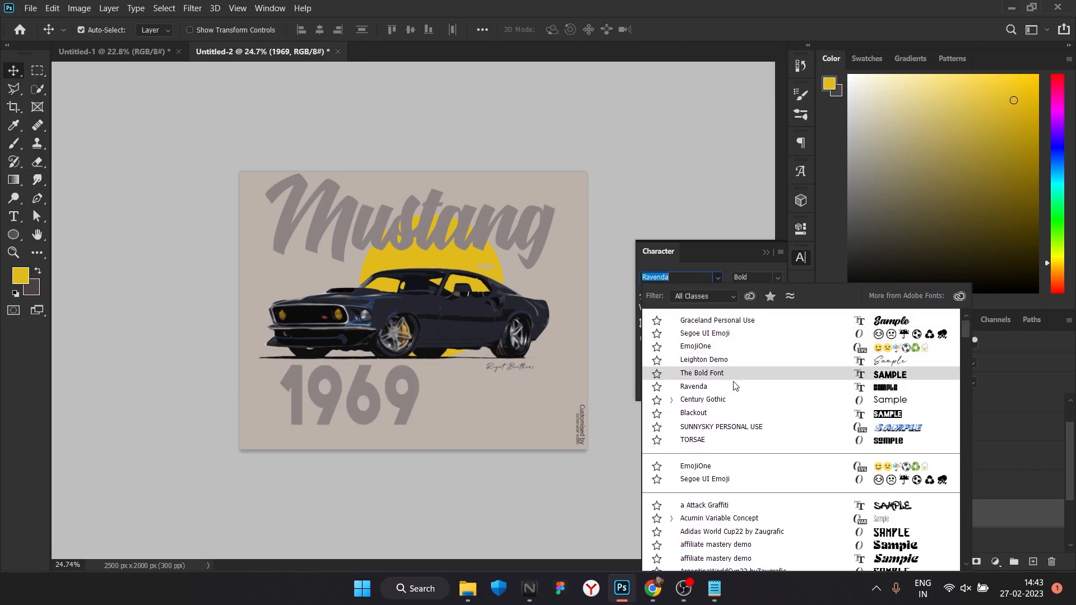
click(731, 441)
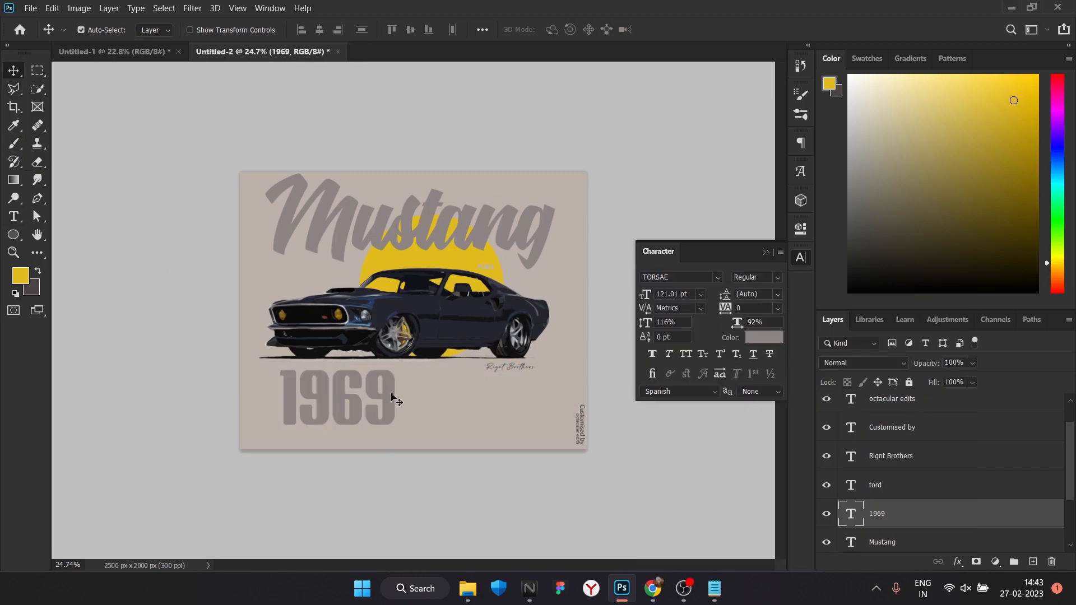
- Try the 1969 text rotated vertically along the canvas's side and shrunk to 100.01 pt
key(ctrl+t)
drag(406, 387, 350, 448)
drag(353, 400, 584, 319)
click(694, 30)
drag(648, 296, 275, 390)
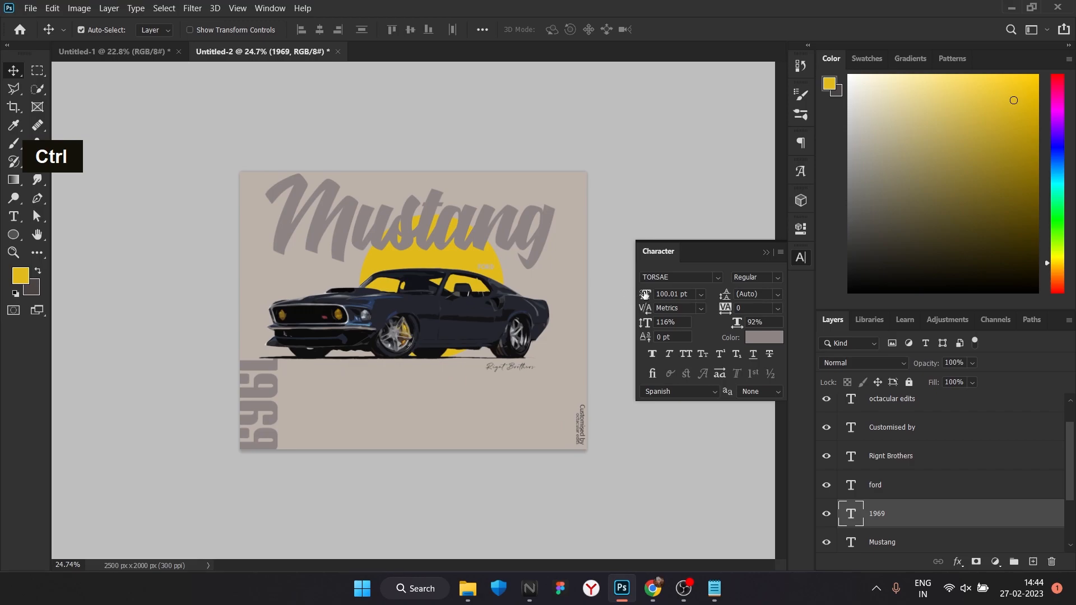
- Shrink the 1969 text and rotate it back to horizontal below the car's front
drag(645, 295, 631, 296)
drag(261, 389, 296, 387)
key(ctrl+t)
drag(312, 430, 319, 360)
click(695, 30)
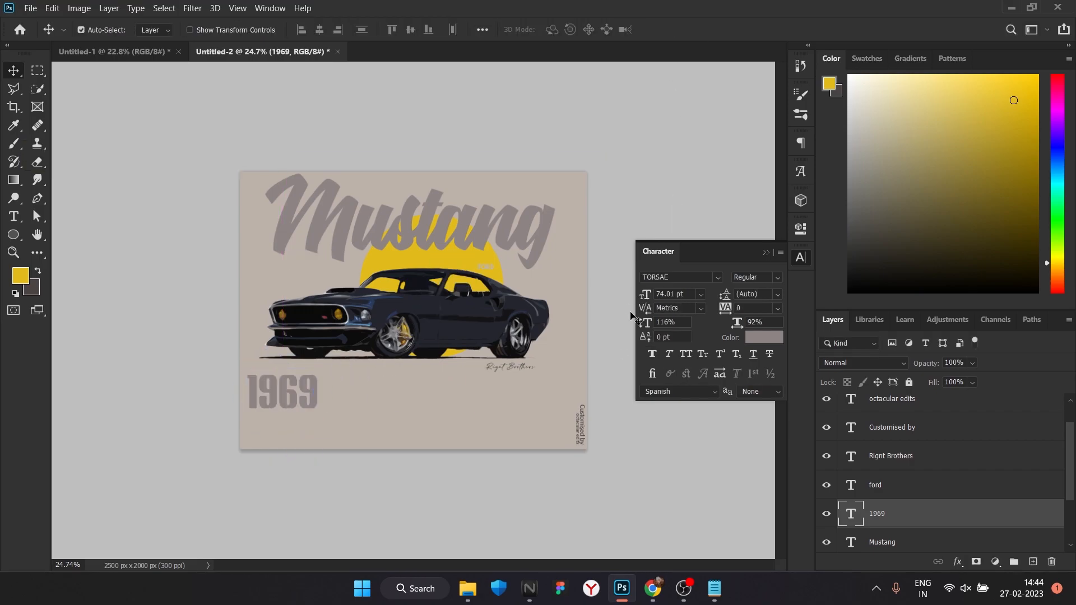
key(ctrl+z)
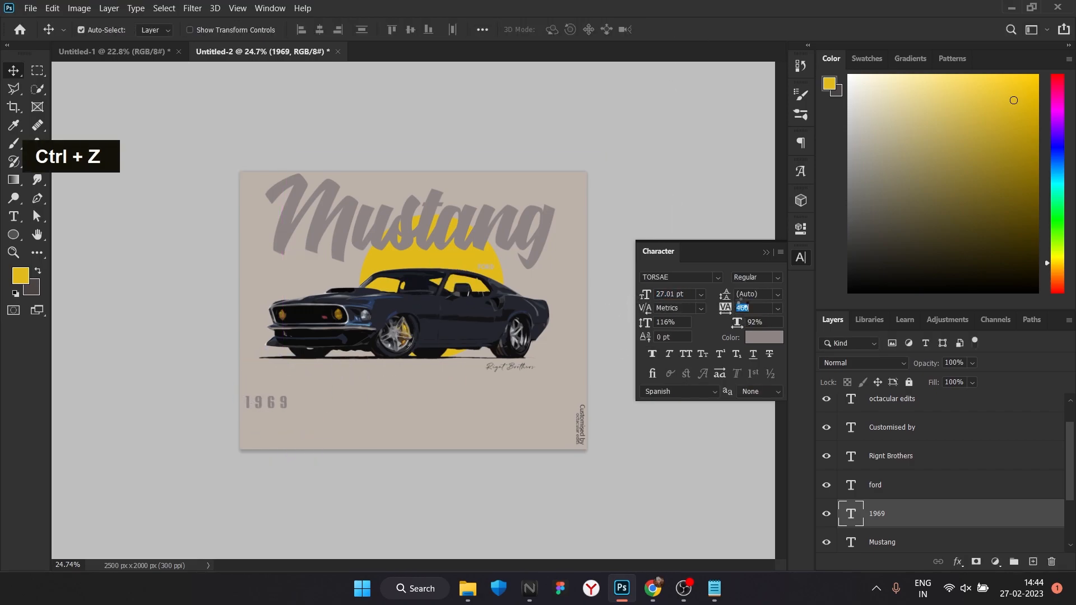
- Move the 1969 text to the centre of the poster's lower edge and recolour it mid grey
double_click(764, 337)
click(622, 310)
click(932, 302)
drag(281, 411, 430, 457)
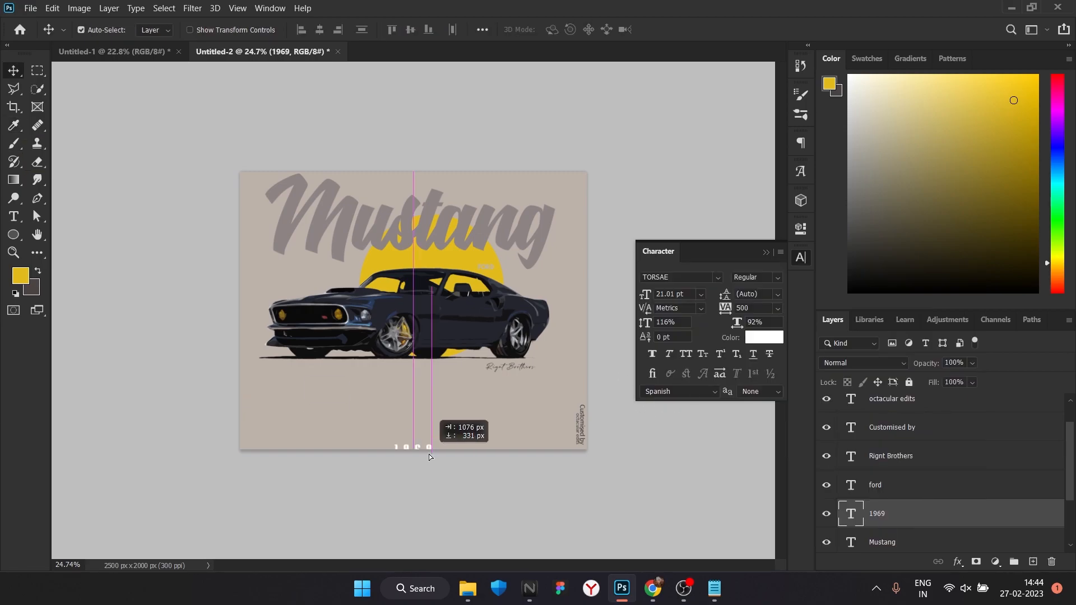
click(753, 340)
click(623, 459)
click(932, 303)
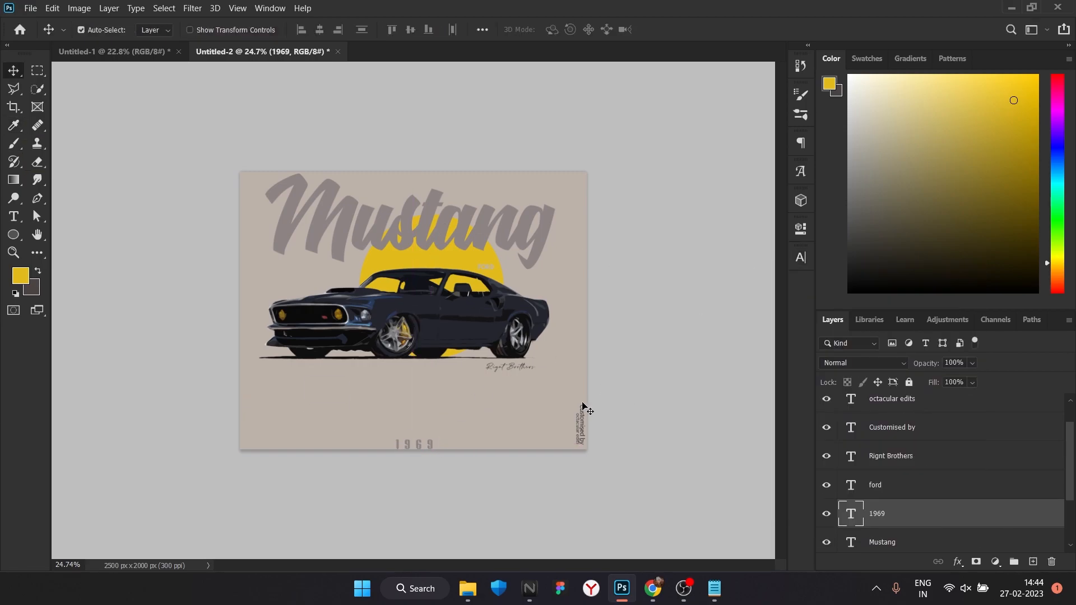
- Lower the Mustang title so the car overlaps the bottoms of its letters
scroll(600, 435, up, 1)
scroll(899, 527, down, 2)
scroll(898, 528, down, 1)
click(498, 324)
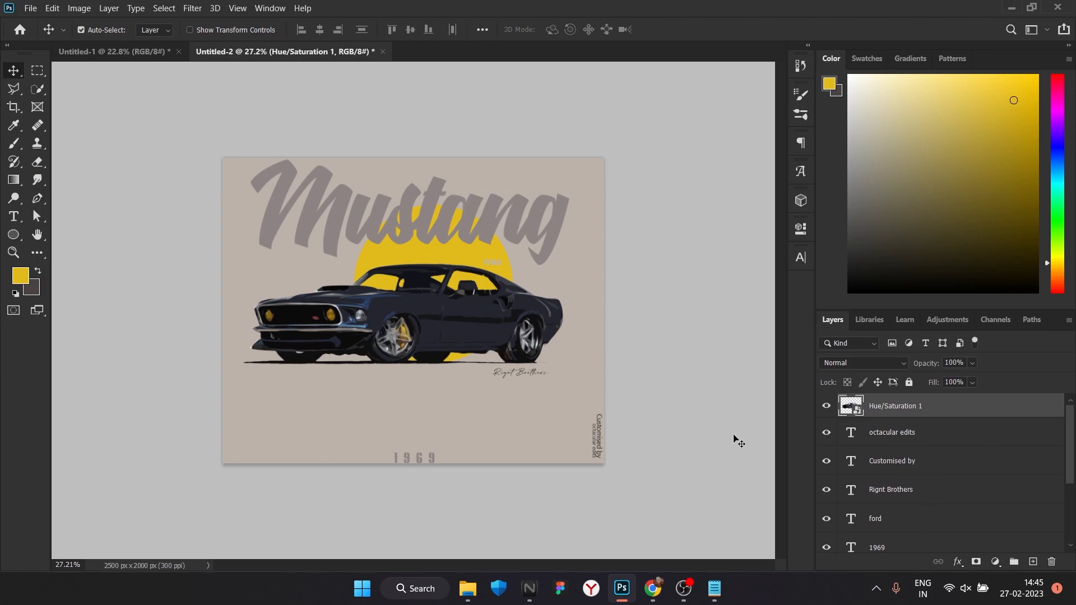
drag(401, 221, 401, 273)
drag(532, 257, 538, 243)
- Enlarge the Mustang title to 130.01 pt, undoing the trial of wider letter spacing
click(801, 258)
drag(723, 310, 726, 312)
key(ctrl+z)
key(ctrl+z)
key(ctrl+z)
key(ctrl+z)
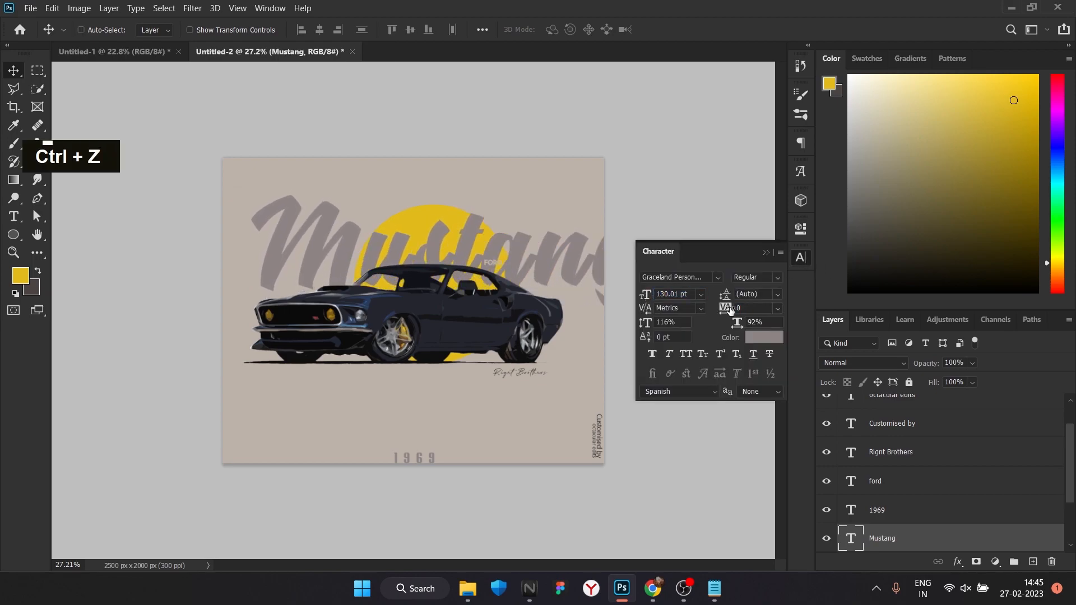
click(766, 252)
- Add an empty layer directly beneath the car layer and ready an enlarged Brush for it
click(529, 311)
click(1033, 561)
drag(903, 410, 903, 440)
click(14, 144)
key(])
key(])
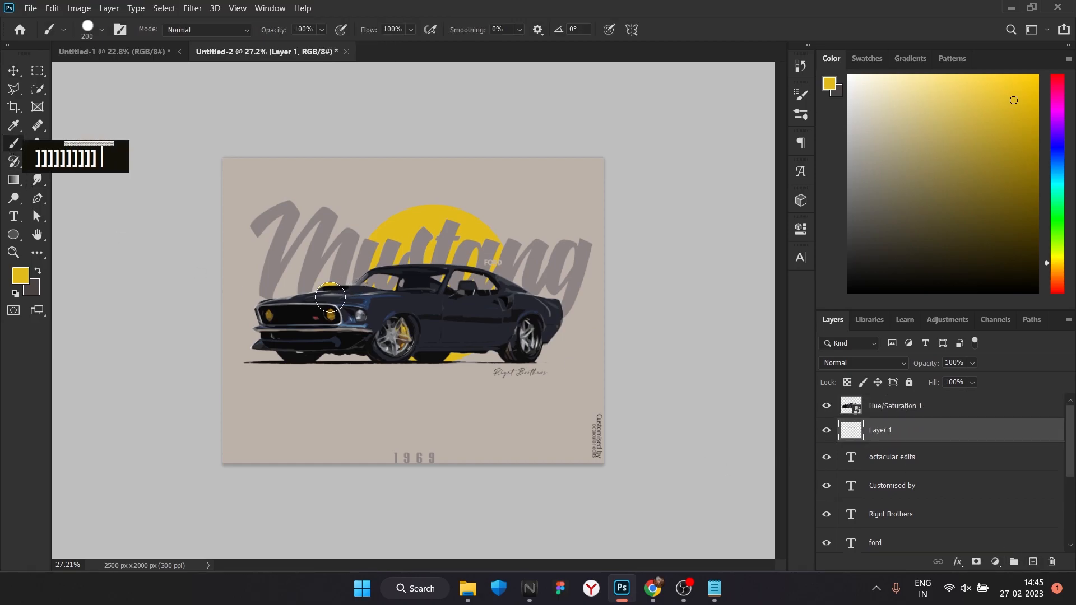
- Change to a soft round brush at 52% opacity with black (000000) as the foreground colour
click(101, 30)
click(78, 105)
click(322, 30)
click(308, 46)
click(21, 276)
drag(648, 461, 627, 522)
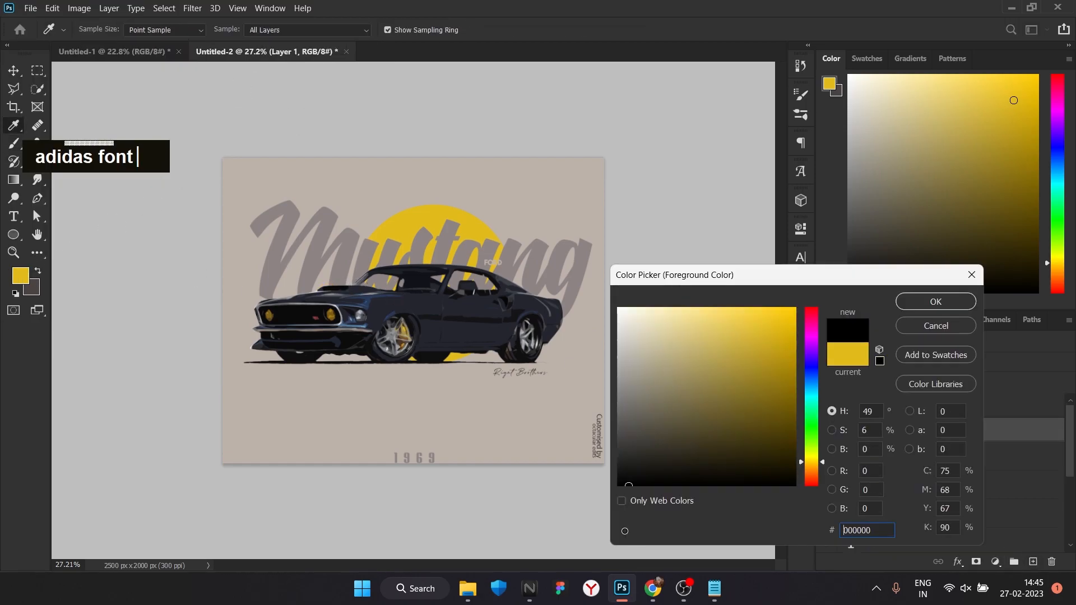
click(936, 301)
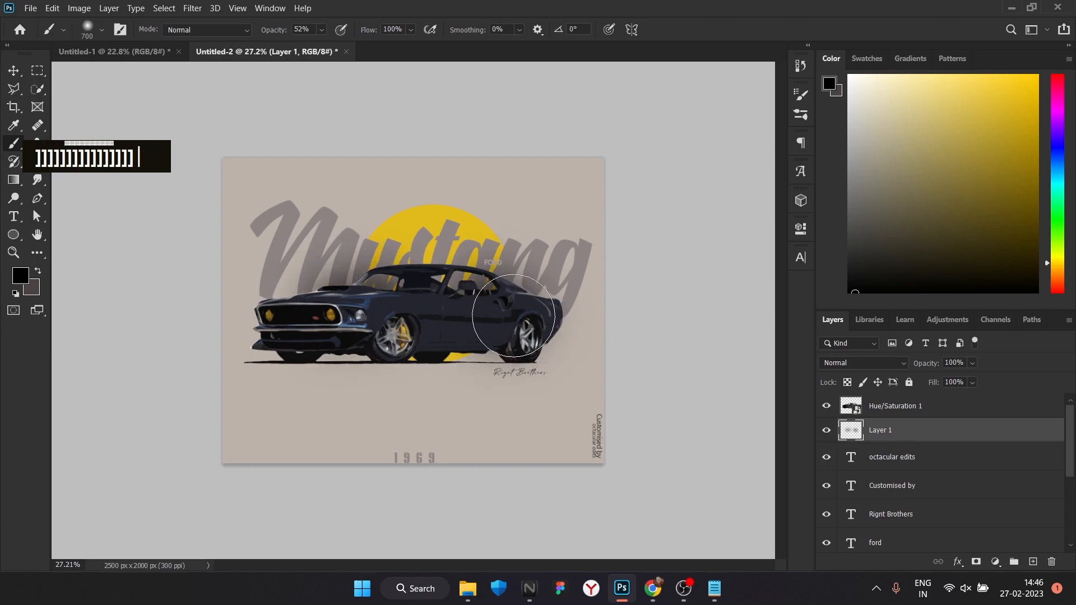
- Paint soft black shading behind the car with a 700 px brush, undoing the excess strokes
scroll(591, 355, up, 1)
key(ctrl+z)
key(ctrl+z)
key(ctrl+z)
key(ctrl+z)
key(ctrl+z)
key(ctrl+z)
key(v)
- Convert all layers beneath the car into one smart object
scroll(411, 309, up, 1)
scroll(276, 237, up, 1)
click(943, 414)
click(943, 431)
scroll(943, 482, down, 3)
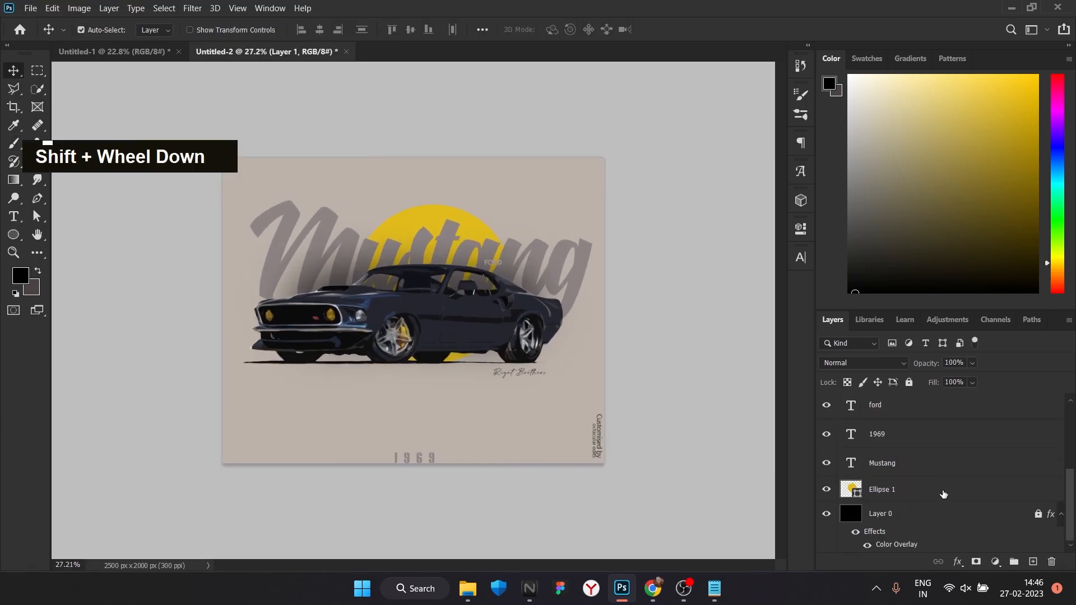
shift+click(944, 487)
right_click(943, 487)
click(855, 112)
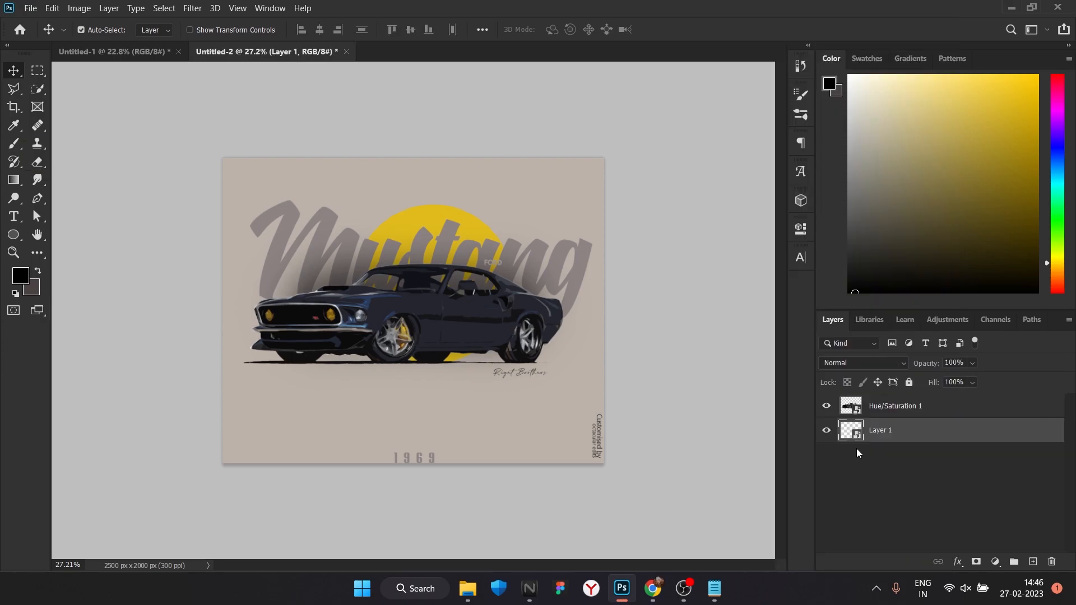
- Place the ripped 1 paper image from the r1 folder in Downloads between the car and the background artwork
click(481, 592)
click(45, 157)
scroll(247, 378, down, 20)
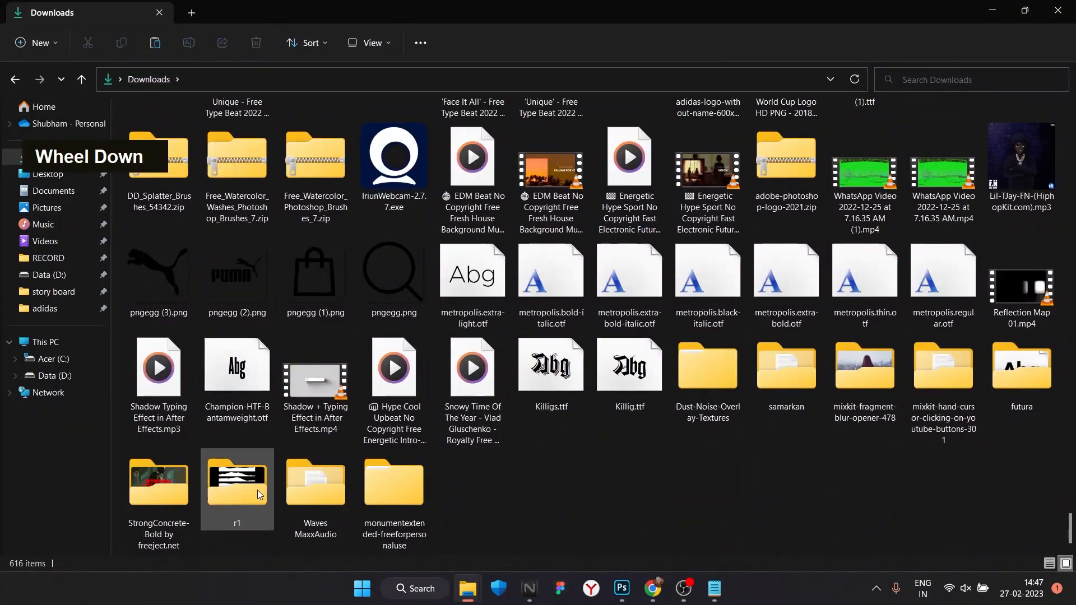
double_click(237, 488)
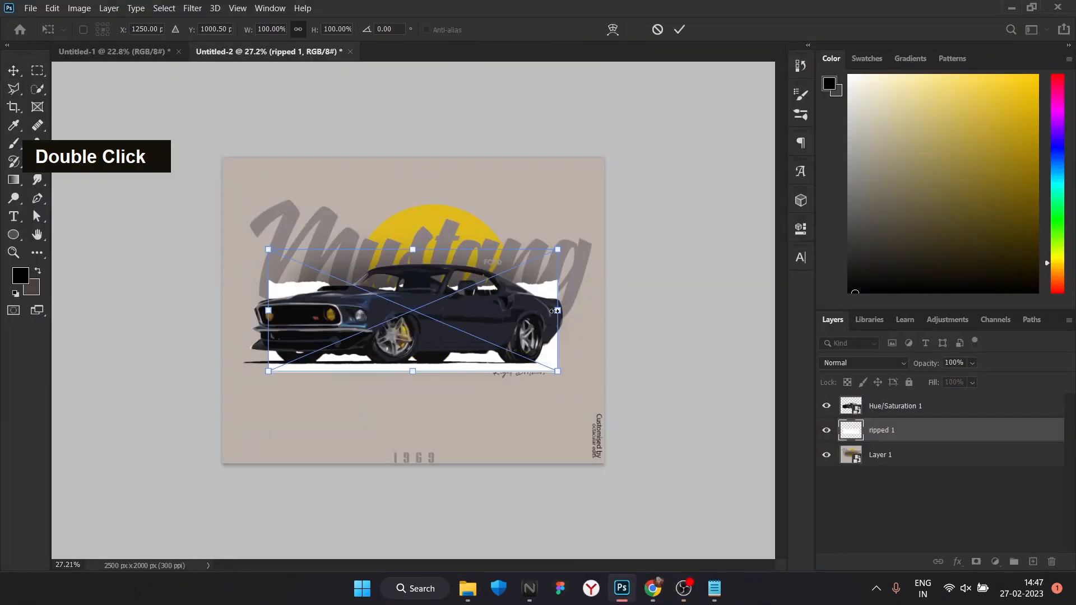
- Enlarge and tilt the ripped paper so it covers the lower part of the poster
drag(627, 364, 647, 364)
drag(613, 372, 609, 424)
drag(677, 424, 674, 392)
drag(610, 429, 651, 401)
click(680, 29)
- Duplicate the ripped paper and rotate the copy around to cover the upper part, leaving a diagonal gap behind the car
key(ctrl+j)
key(ctrl+t)
drag(667, 470, 280, 359)
drag(433, 401, 402, 229)
drag(532, 178, 519, 191)
click(680, 30)
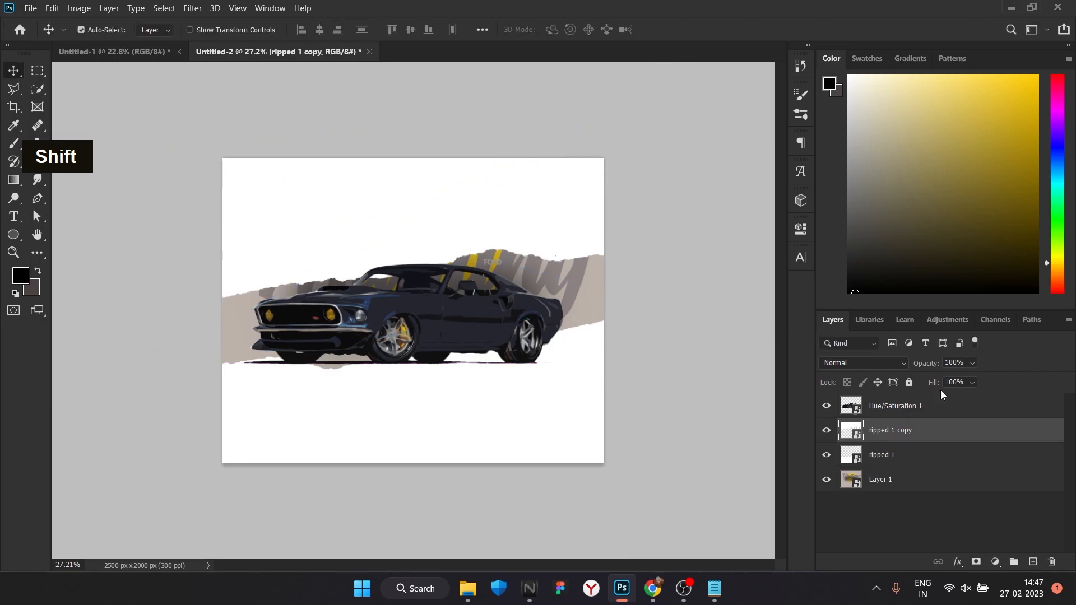
- Combine the two ripped-paper layers into one smart object and duplicate the background artwork layer
shift+click(925, 457)
right_click(925, 457)
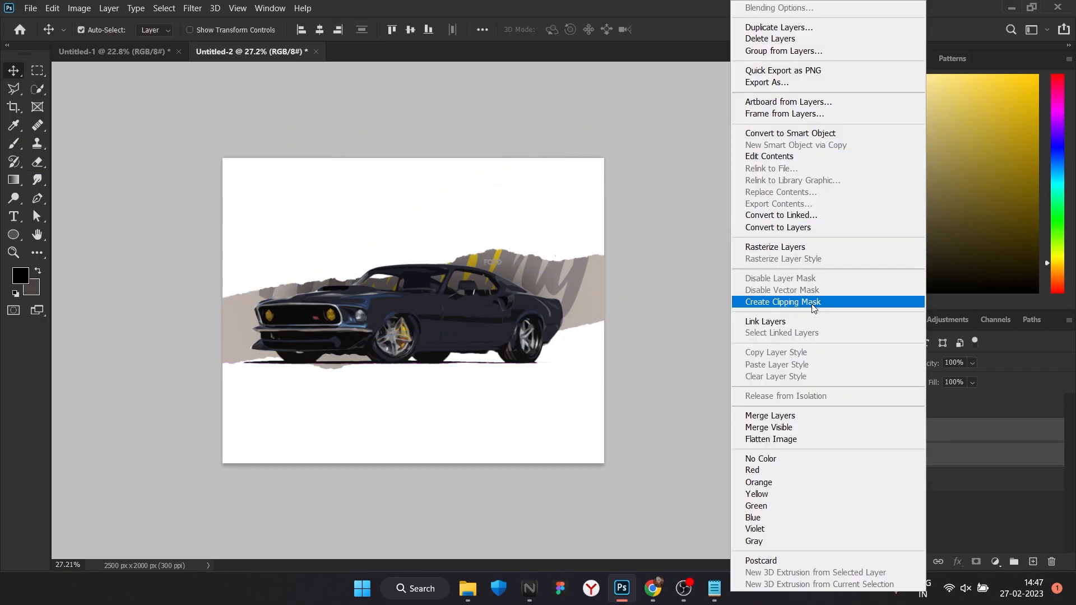
click(783, 134)
click(954, 456)
key(ctrl+j)
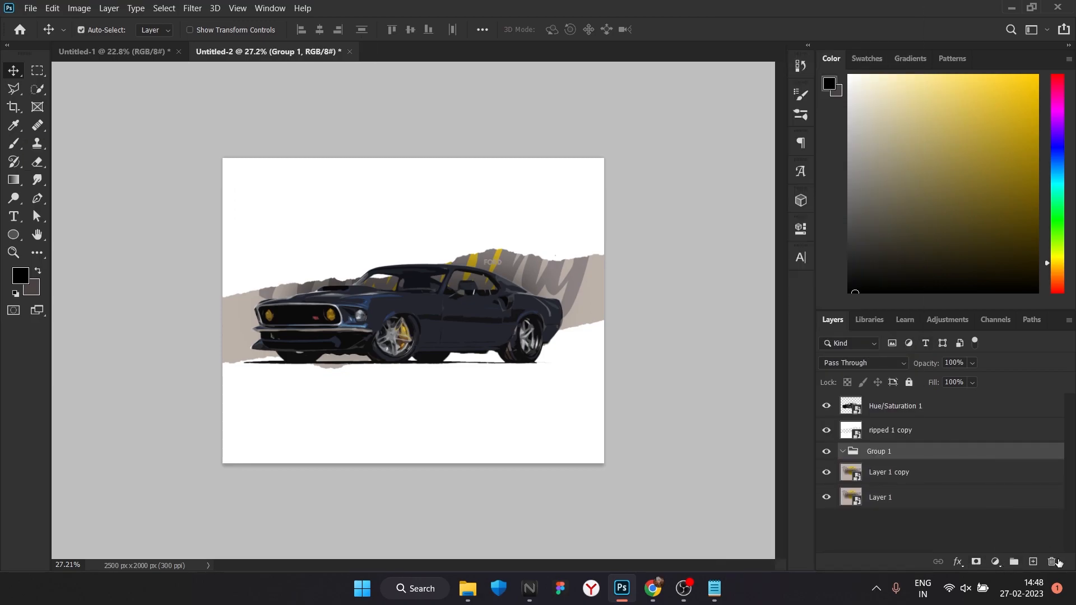
- Desaturate the artwork copy with a Hue/Saturation adjustment and convert both into one smart object
click(996, 561)
click(978, 426)
drag(682, 350, 538, 367)
click(767, 224)
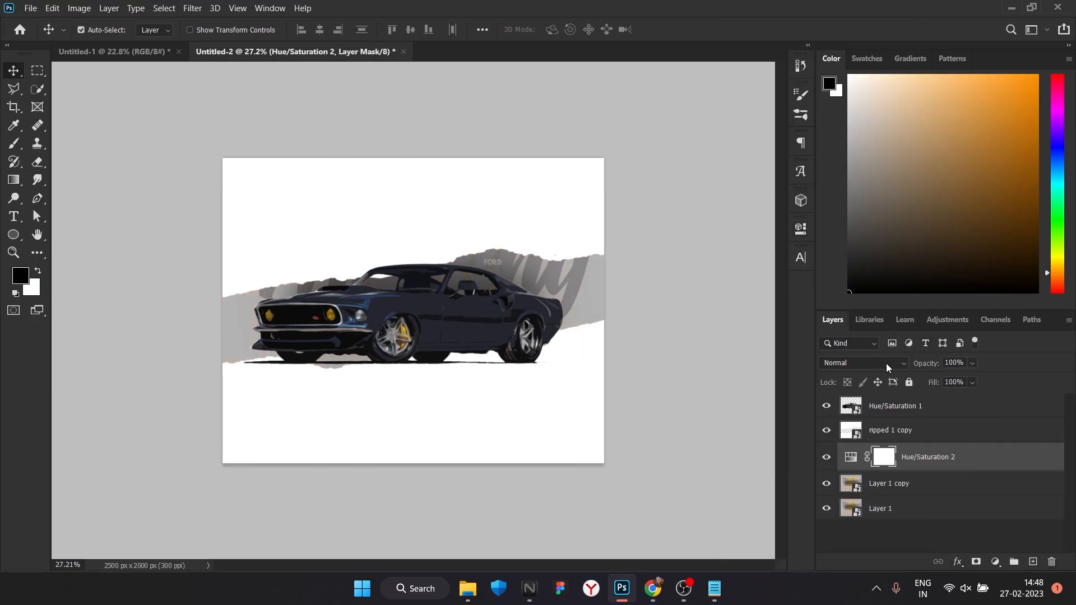
ctrl+click(942, 481)
right_click(941, 480)
click(807, 133)
- Clip the greyscale artwork to the ripped-paper layer so colour shows only in the torn gap
right_click(940, 436)
click(953, 436)
right_click(919, 436)
click(841, 300)
right_click(934, 433)
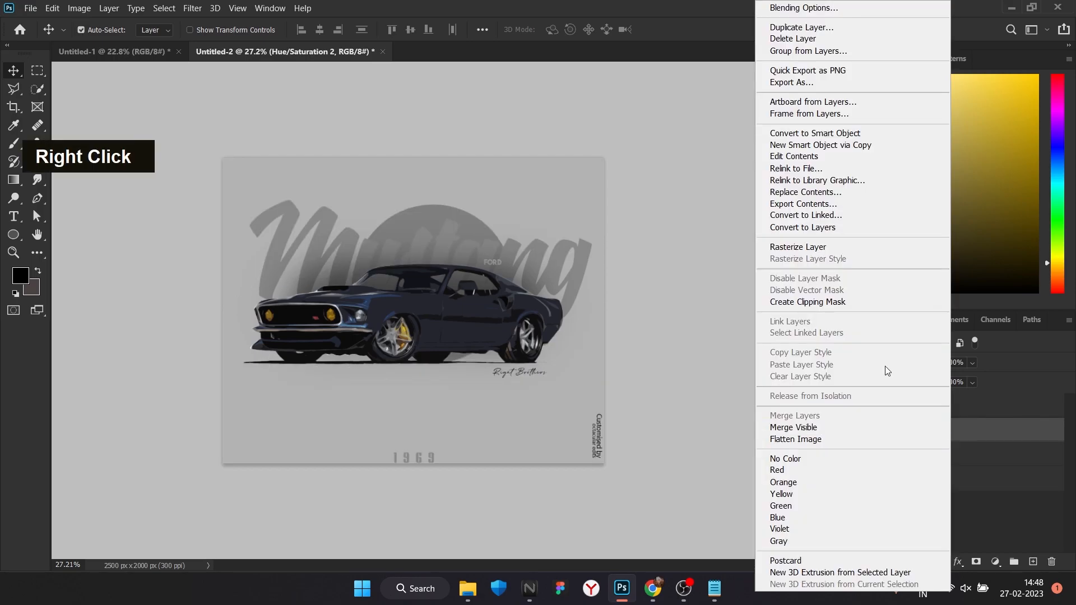
click(807, 302)
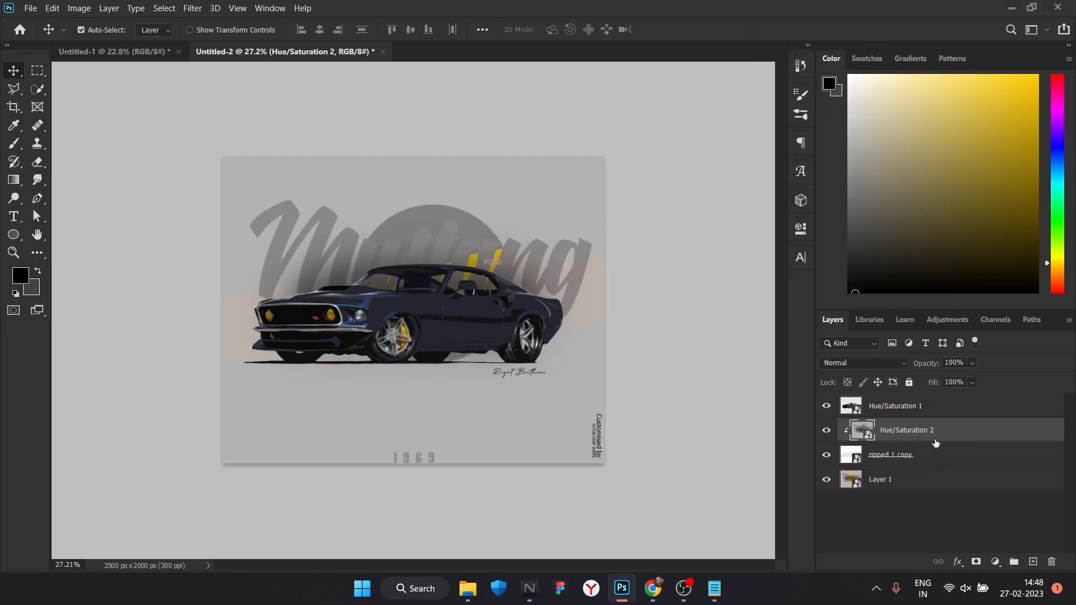
- Duplicate the ripped-paper layer and offset the two copies so white torn edges border the gap
click(902, 454)
key(ctrl+j)
key(ctrl+t)
drag(702, 308, 749, 314)
click(660, 29)
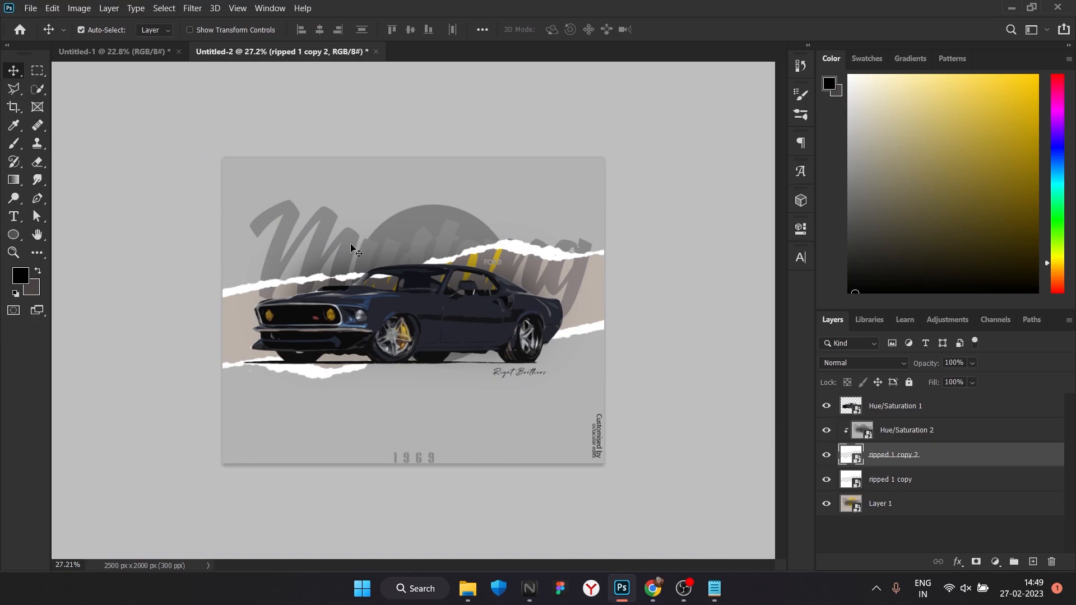
- Try a drop shadow on the ripped paper with 50% opacity, 26° angle, 9 px distance, 30% spread and 16 px size
click(968, 479)
click(957, 561)
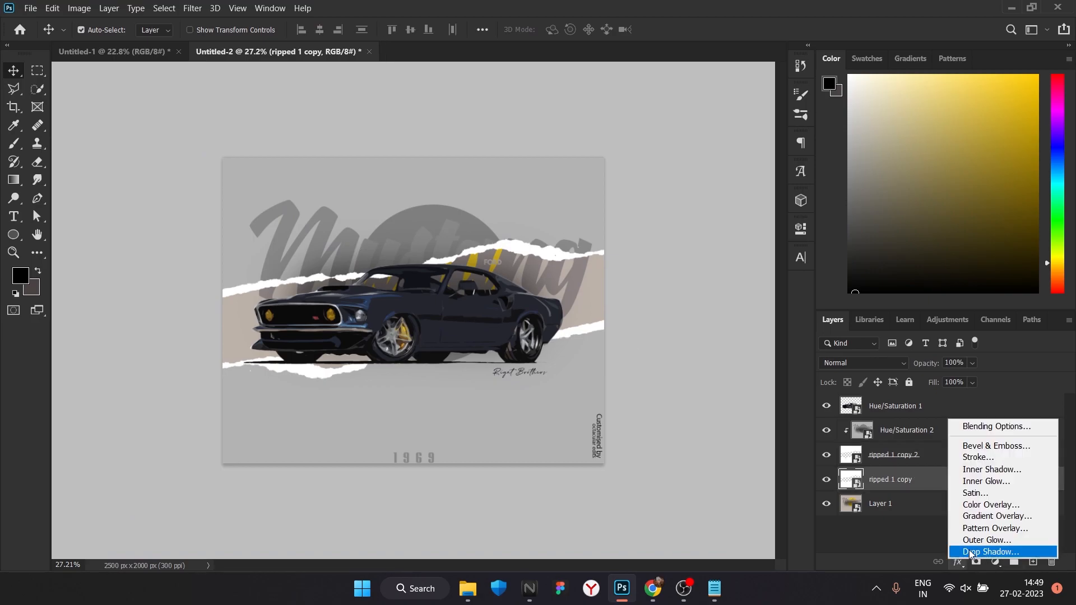
click(991, 552)
key(Return)
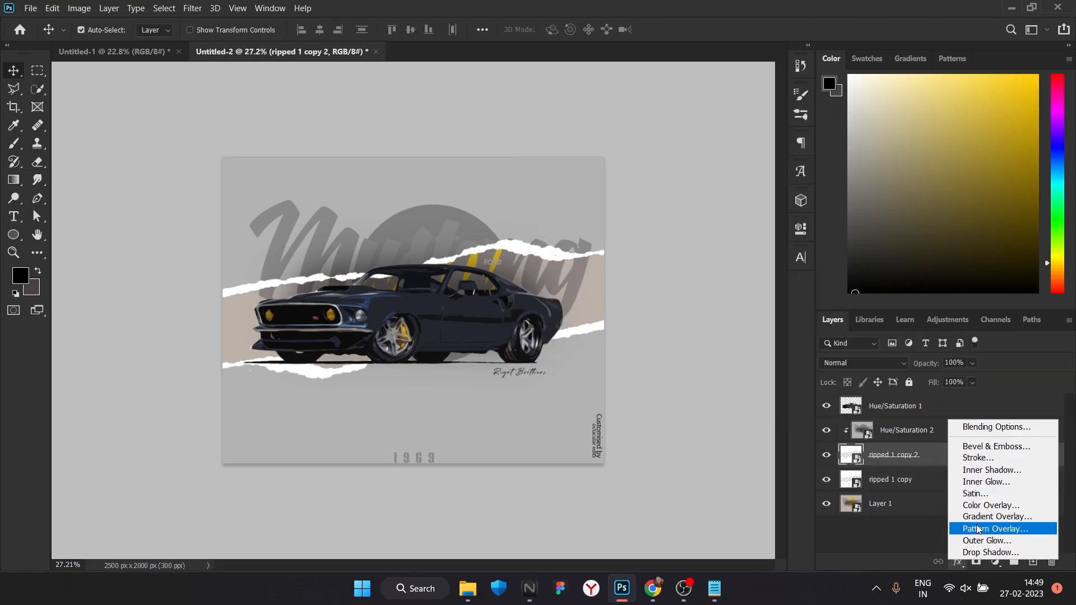
click(990, 552)
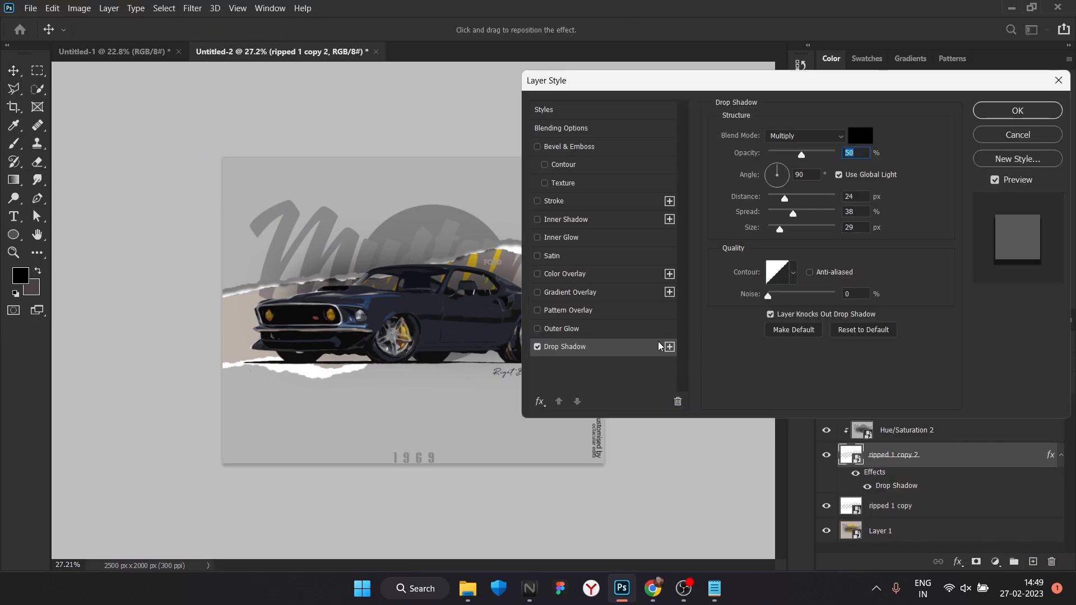
drag(243, 329, 242, 326)
drag(775, 201, 774, 201)
drag(793, 215, 777, 232)
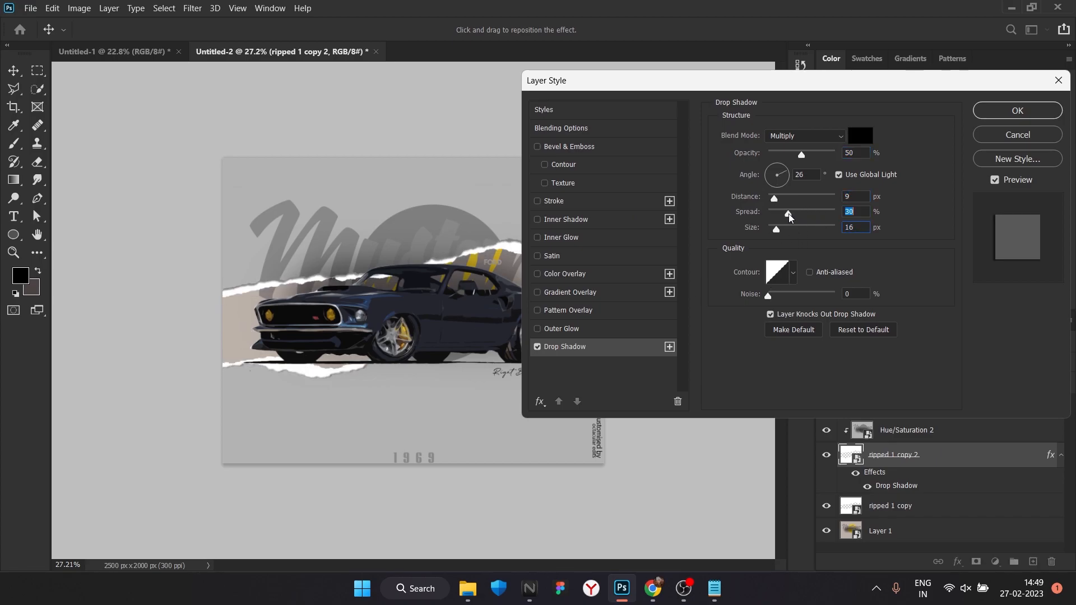
click(978, 110)
- Try an extra copy of the shadowed paper, then undo it along with the drop shadow
key(ctrl+j)
key(ctrl+z)
key(ctrl+j)
scroll(409, 314, up, 2)
scroll(481, 349, down, 1)
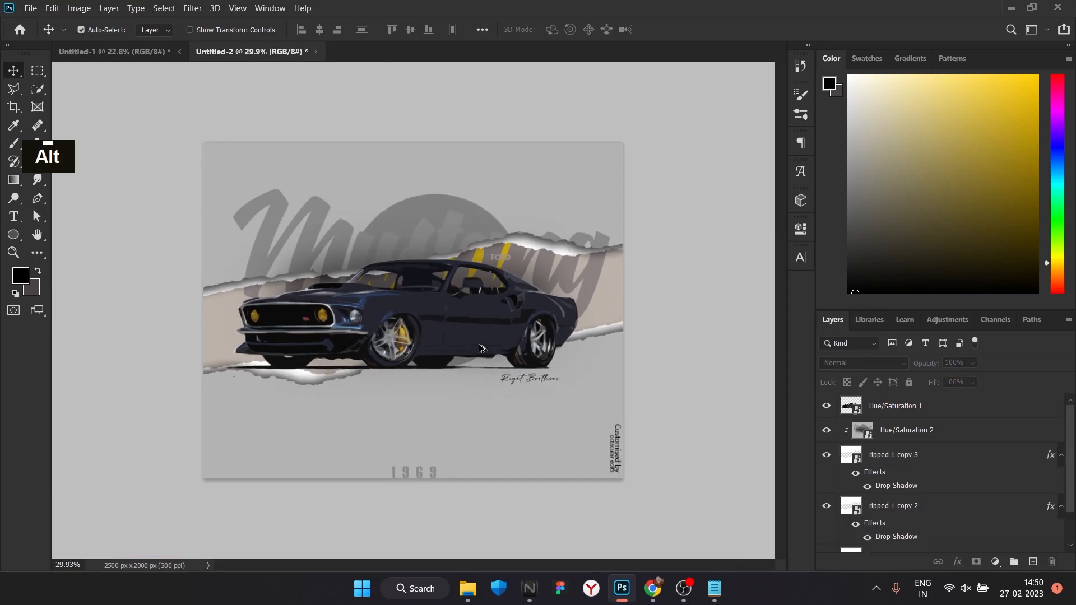
scroll(480, 349, down, 2)
scroll(473, 314, up, 3)
drag(466, 311, 479, 327)
key(ctrl+z)
key(ctrl+z)
key(ctrl+z)
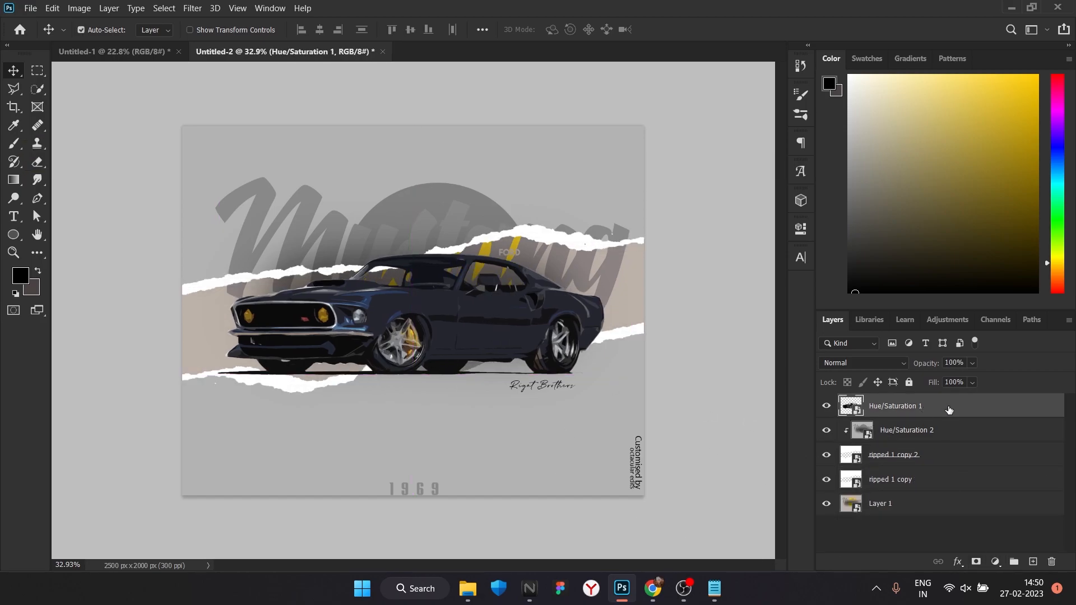
- Duplicate the car layer and keep the copy beneath both ripped-paper layers, undoing the trial clipping mask
key(ctrl+j)
drag(949, 410, 941, 491)
right_click(951, 483)
click(846, 302)
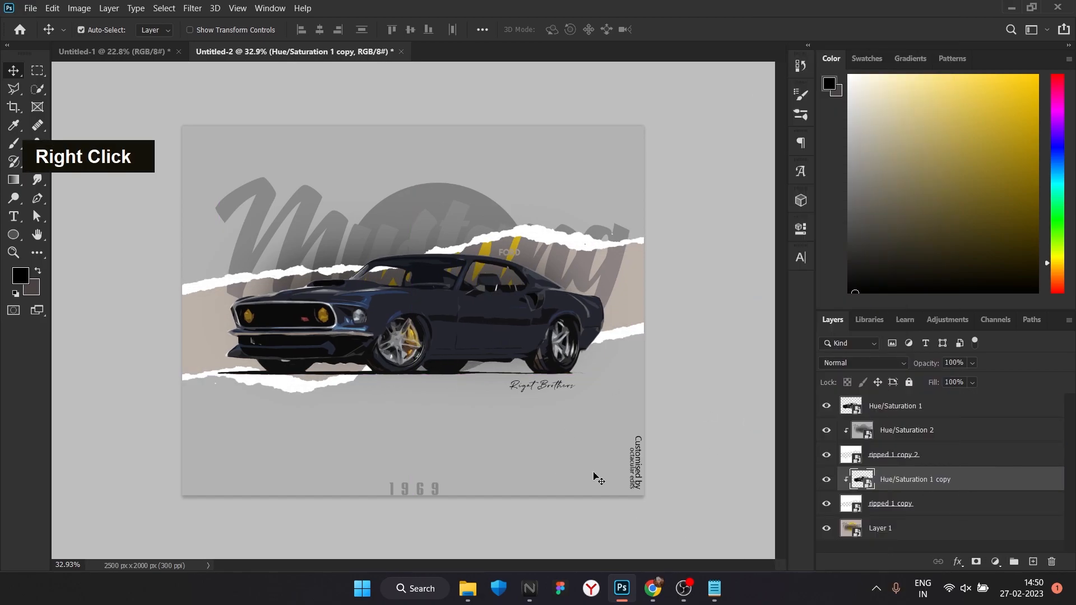
key(ctrl+z)
key(ctrl+z)
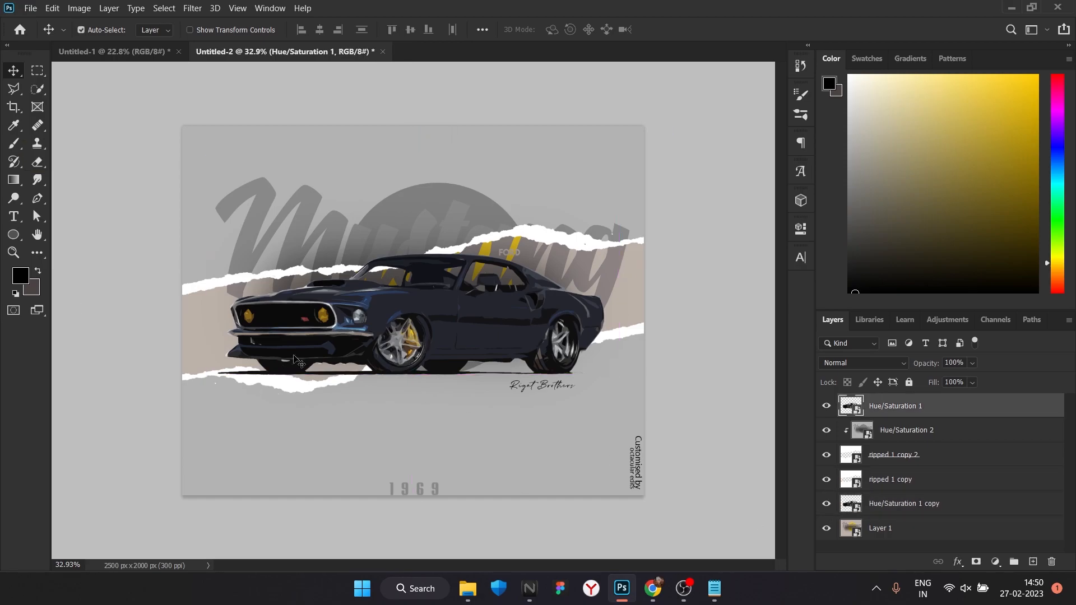
- Add a layer mask to the top car layer and brush out areas along the car's lower front with black
click(976, 562)
key(b)
double_click(243, 418)
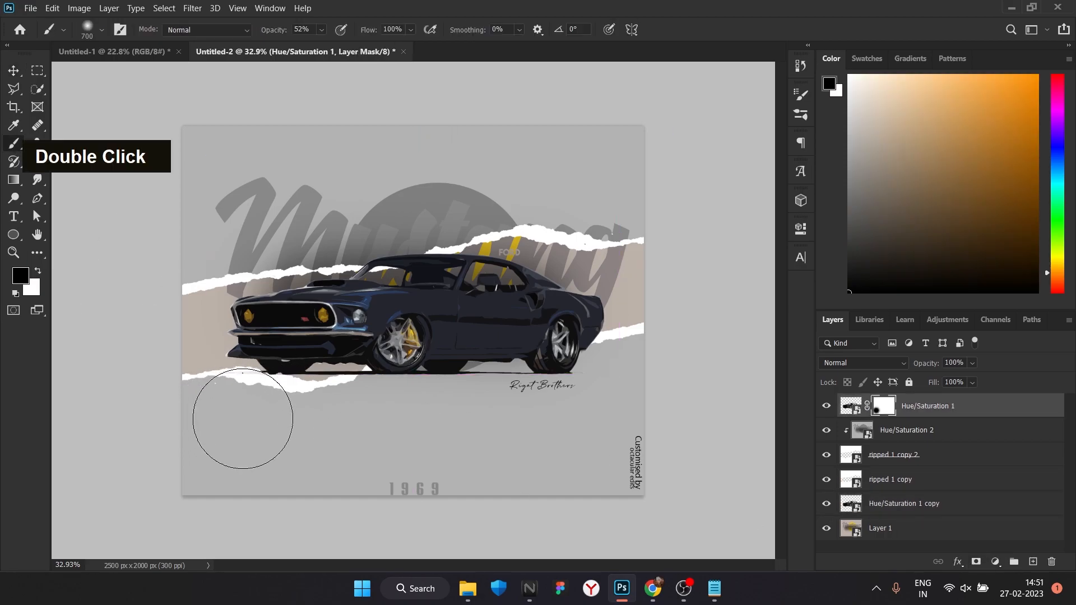
double_click(399, 407)
- Brush out the car's underside from the front wheel back towards the rear wheel on the top car layer's mask, using a smaller brush
key(bracketleft)
key(bracketleft)
key(bracketleft)
key(bracketleft)
key(bracketleft)
key(bracketleft)
key(bracketleft)
double_click(360, 385)
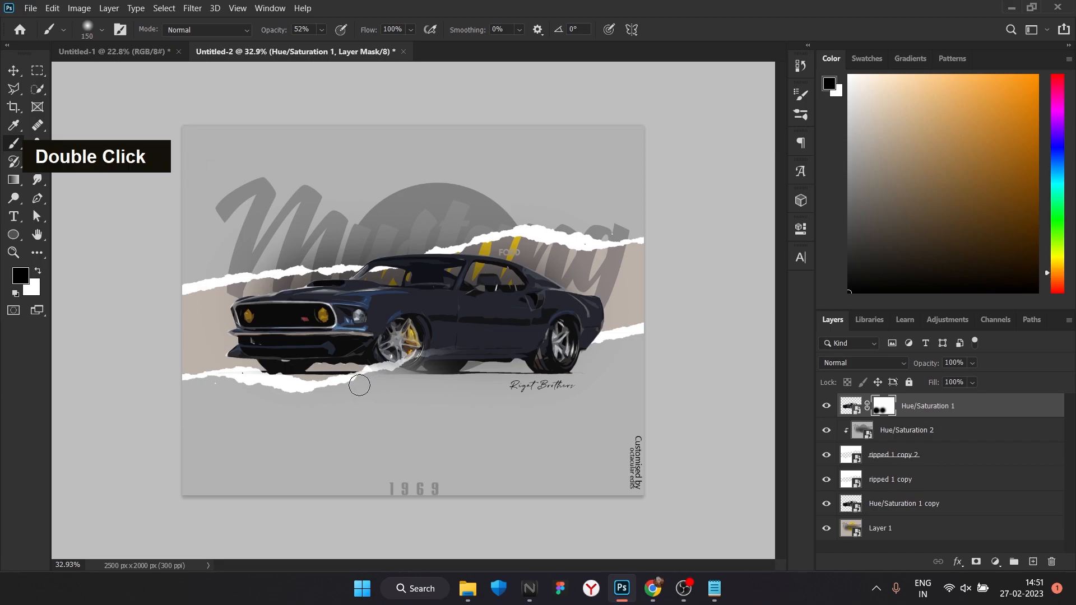
key(bracketleft)
key(bracketleft)
key(bracketleft)
key(bracketleft)
key(bracketleft)
key(bracketleft)
key(bracketleft)
key(p)
key(p)
key(p)
key(p)
key(bracketleft)
key(bracketleft)
key(bracketleft)
key(bracketleft)
key(bracketleft)
key(bracketright)
key(bracketright)
key(bracketright)
key(bracketright)
key(bracketright)
key(bracketright)
key(bracketright)
key(bracketright)
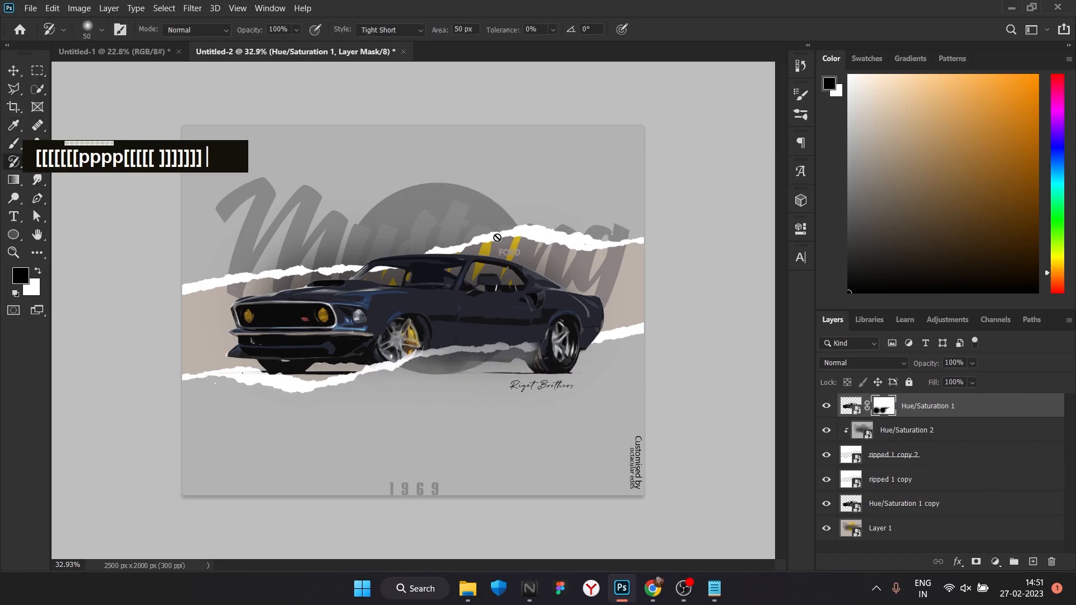
- Brush over the lower part of the rear wheel on the layer mask with an enlarged black brush
click(18, 144)
key(bracketright)
key(bracketright)
key(bracketright)
key(bracketright)
key(bracketright)
key(bracketright)
key(bracketright)
key(bracketright)
drag(543, 365, 573, 367)
- Mask out the rest of the car below the lower torn edge with a hard 300 px brush at 100% opacity
key(bracketright)
key(bracketright)
click(102, 30)
drag(80, 104, 196, 104)
click(448, 392)
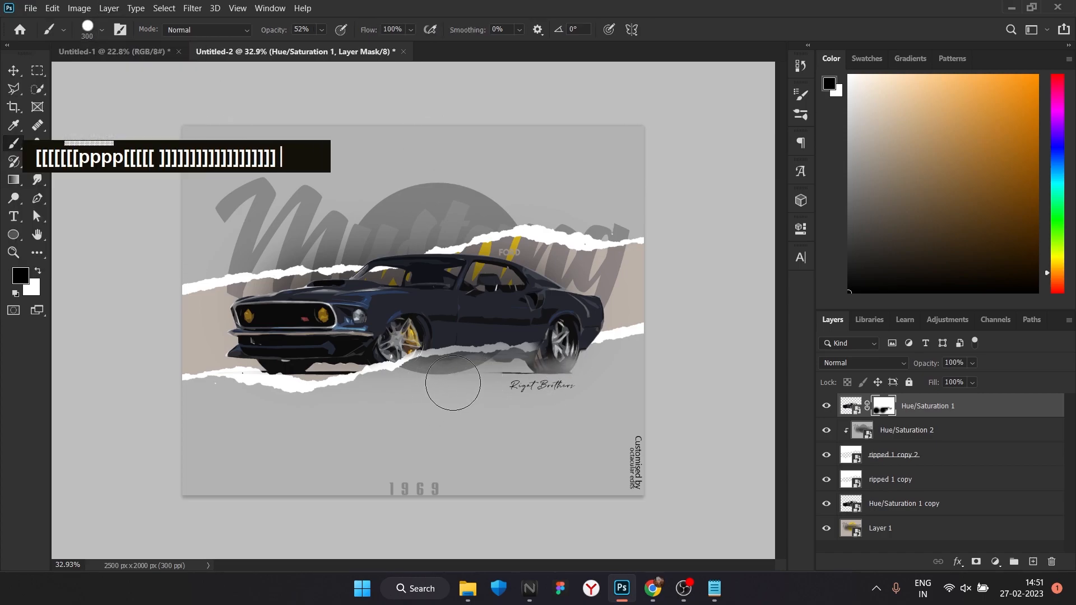
click(322, 30)
drag(334, 46, 367, 47)
drag(382, 393, 482, 394)
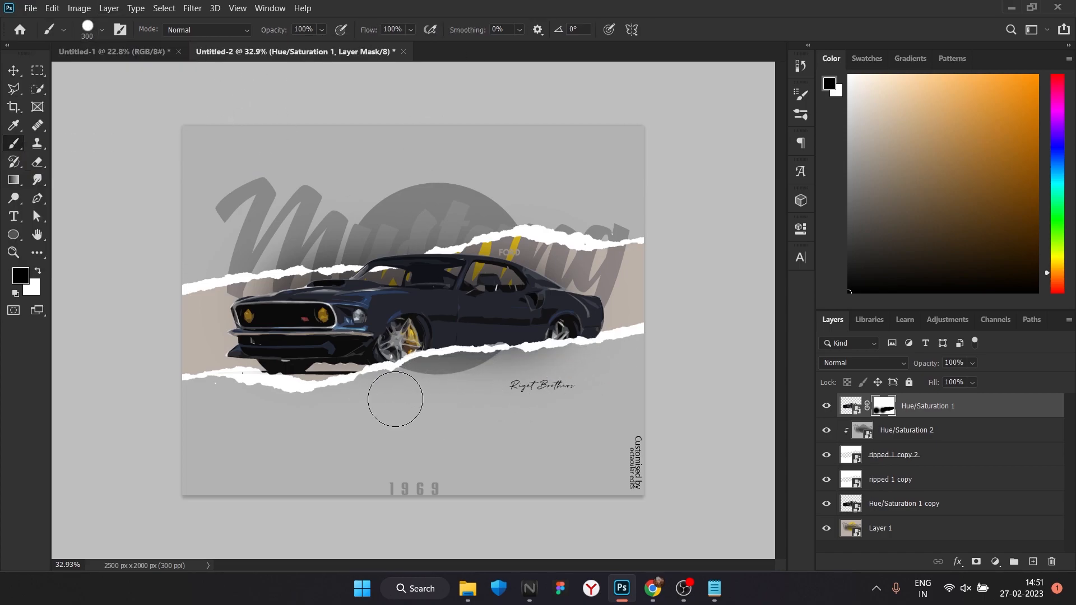
double_click(560, 374)
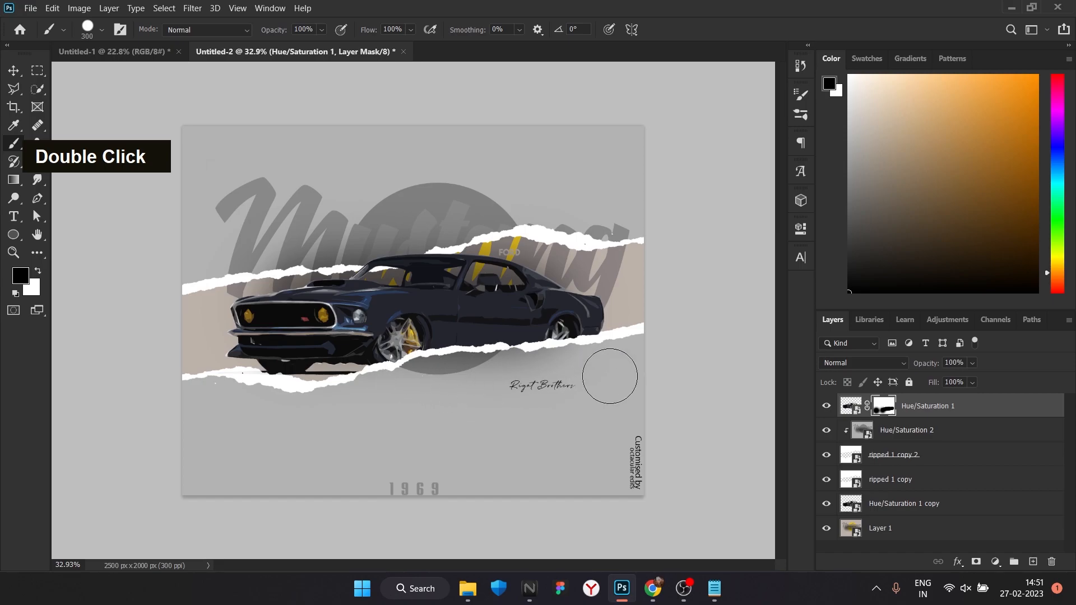
- Add a new empty layer between ripped 1 copy and Hue/Saturation 1 copy
click(939, 488)
click(933, 507)
click(1033, 562)
drag(932, 509, 930, 538)
- Try painting black shading around the rear wheel on the new layer with hard and soft brushes, then undo the strokes
double_click(554, 365)
key(ctrl+z)
key(ctrl+z)
click(575, 353)
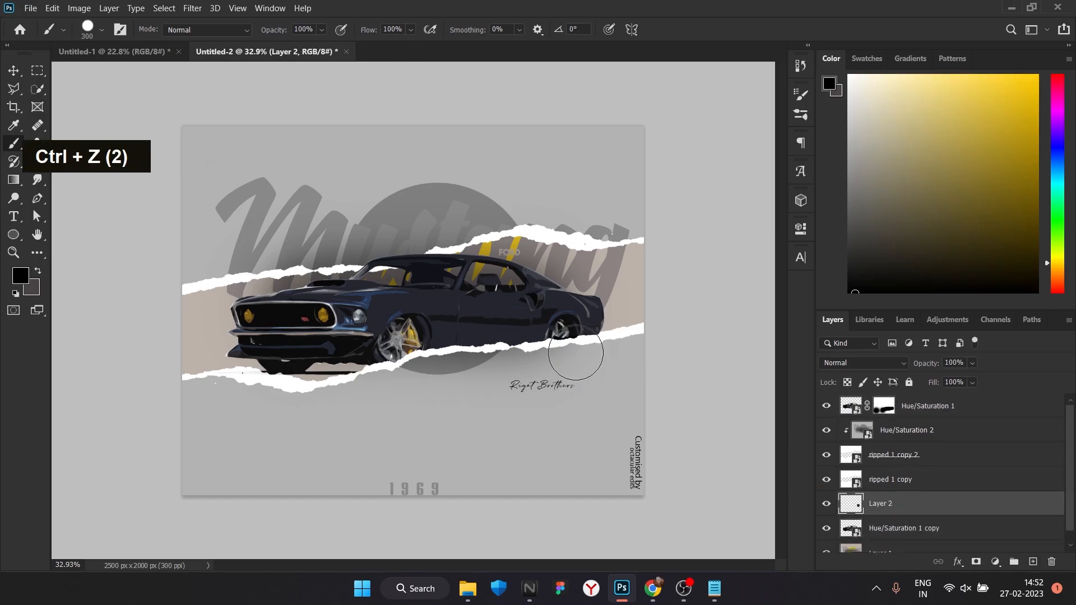
click(102, 29)
click(29, 135)
double_click(521, 357)
key(ctrl+z)
key(ctrl+z)
key(ctrl+z)
key(ctrl+z)
key(ctrl+z)
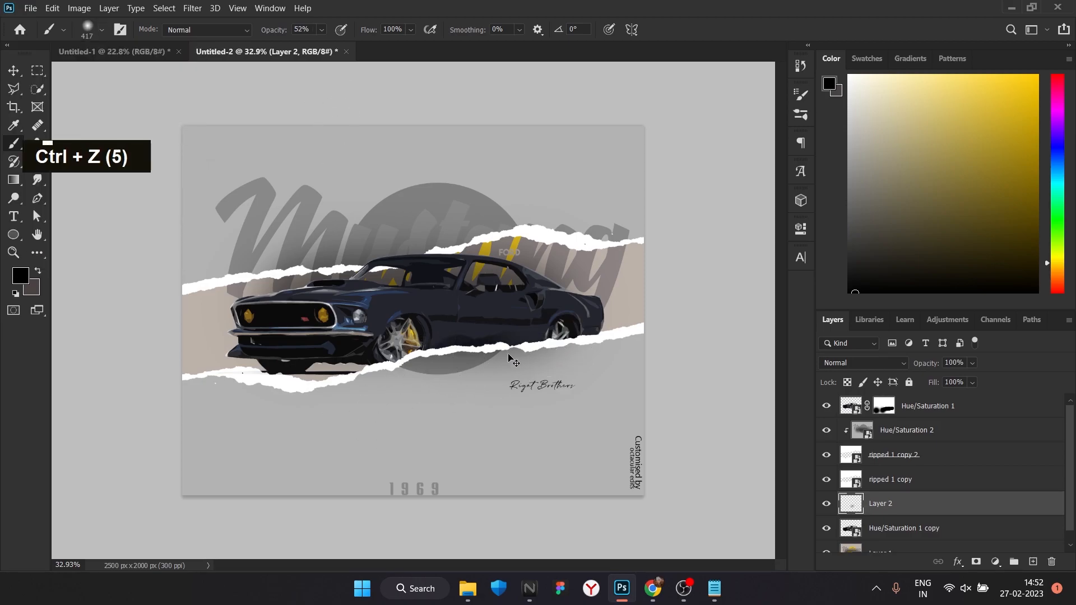
- Try black shading across the car with a soft brush at 35% opacity, then undo the strokes
click(322, 30)
drag(329, 47, 317, 47)
click(102, 29)
click(775, 491)
drag(507, 315, 215, 343)
key(ctrl+z)
key(ctrl+z)
key(ctrl+z)
key(ctrl+z)
key(ctrl+z)
key(ctrl+z)
key(ctrl+z)
key(ctrl+z)
key(ctrl+z)
- Move Layer 2 up between the two ripped-paper layers and undo the trial strokes on it
drag(920, 513, 927, 480)
key(ctrl+z)
key(ctrl+z)
key(ctrl+z)
key(ctrl+z)
key(ctrl+z)
key(ctrl+z)
key(ctrl+z)
key(ctrl+z)
key(ctrl+z)
key(ctrl+z)
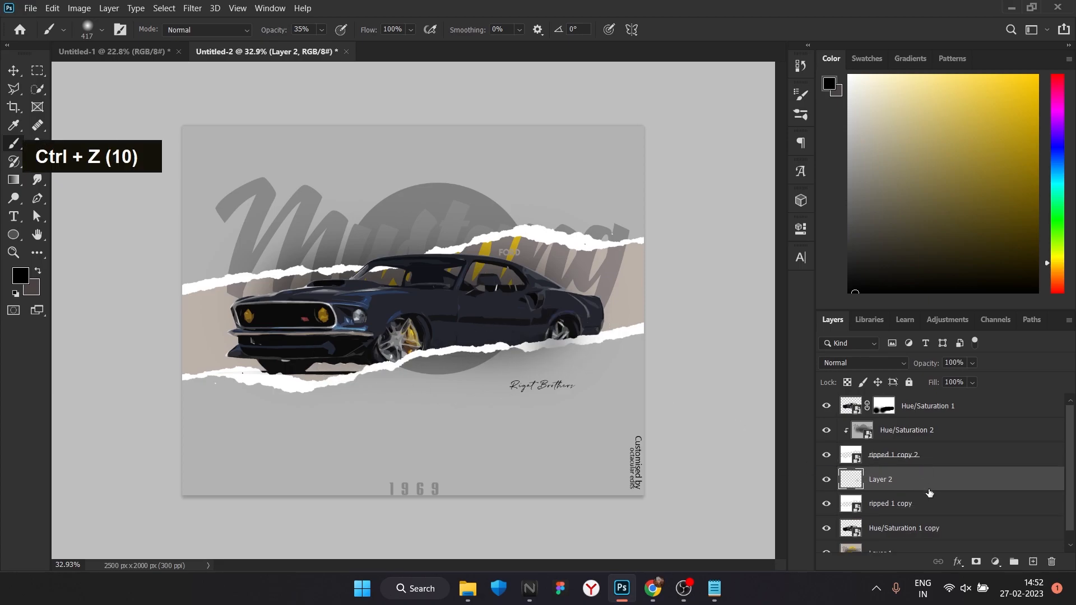
- Try converting the masked top car layer into a smart object and toggle its visibility to compare
right_click(924, 410)
click(829, 139)
scroll(941, 493, down, 1)
scroll(944, 418, up, 1)
scroll(944, 499, down, 1)
scroll(944, 448, up, 1)
click(826, 406)
click(827, 405)
- Try combining the layers from Hue/Saturation 1 down to ripped 1 copy into one smart object, then undo the conversions
scroll(962, 510, down, 1)
click(963, 511)
scroll(959, 521, up, 1)
click(930, 411)
scroll(958, 492, down, 1)
shift+click(959, 493)
right_click(956, 489)
click(870, 135)
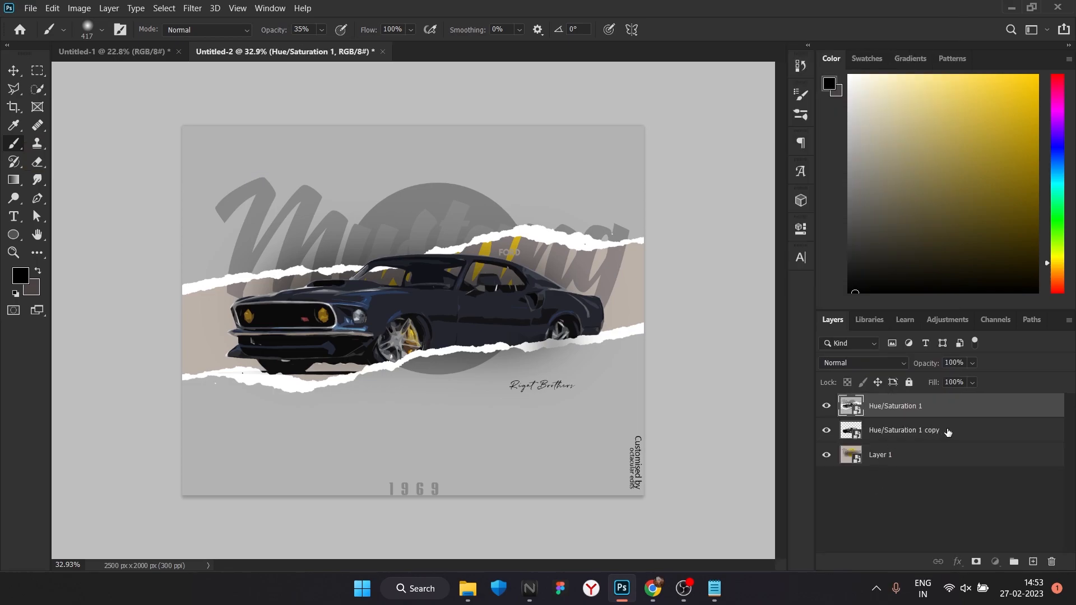
key(ctrl+z)
key(ctrl+z)
key(ctrl+z)
key(ctrl+z)
key(ctrl+z)
key(ctrl+z)
key(ctrl+z)
key(ctrl+z)
key(ctrl+z)
key(ctrl+z)
key(ctrl+z)
key(ctrl+z)
key(ctrl+z)
key(ctrl+z)
key(ctrl+z)
key(ctrl+z)
key(ctrl+z)
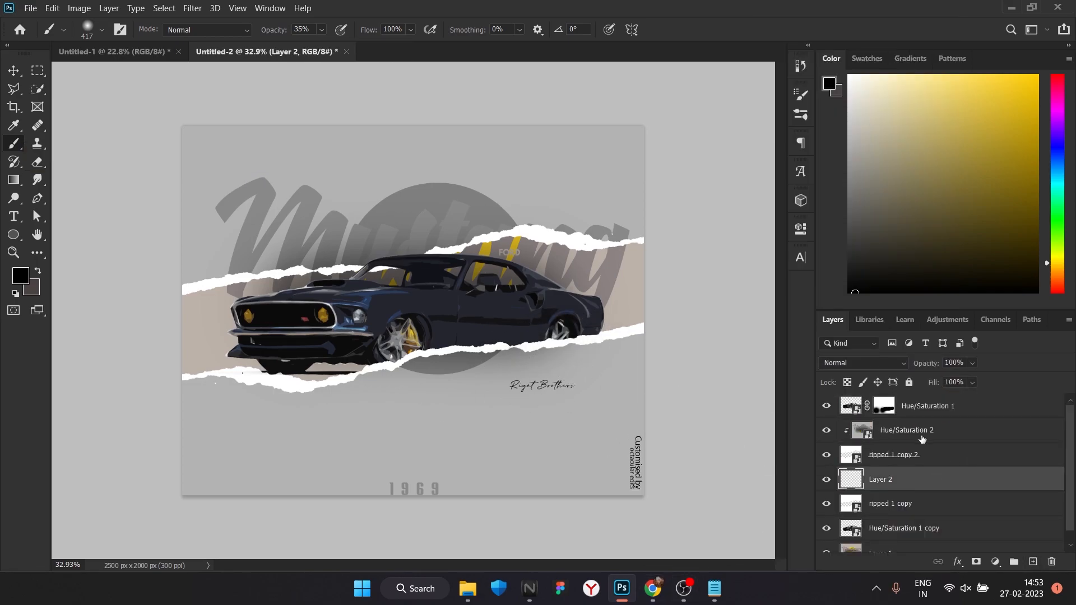
- Hide the top car layer and try a layer mask on Hue/Saturation 1 copy, then undo the mask
double_click(824, 410)
key(ctrl+z)
key(ctrl+z)
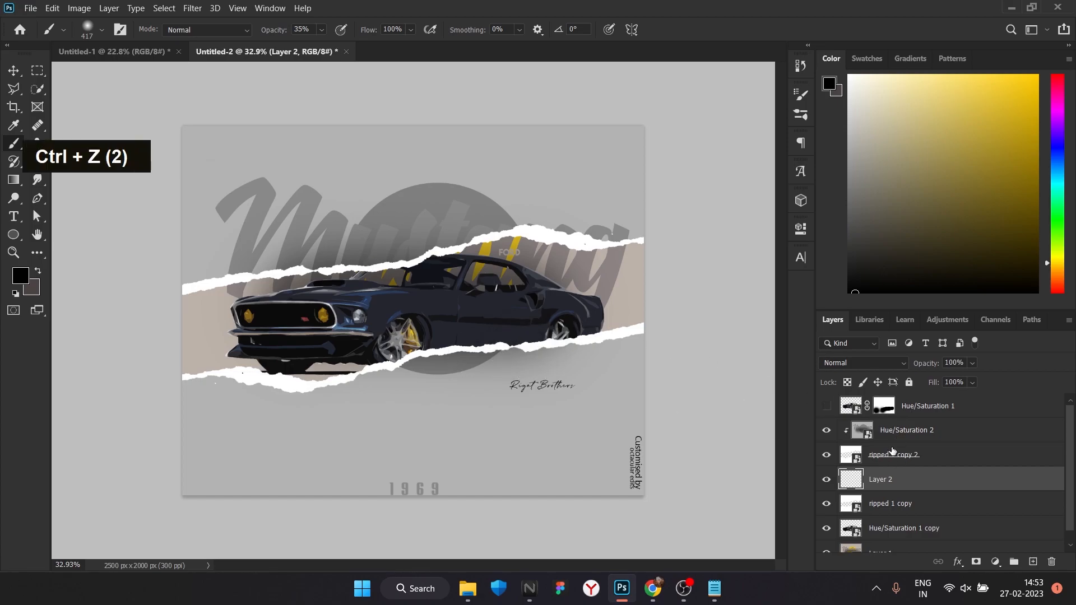
scroll(918, 526, down, 1)
click(918, 527)
click(976, 561)
key(ctrl+z)
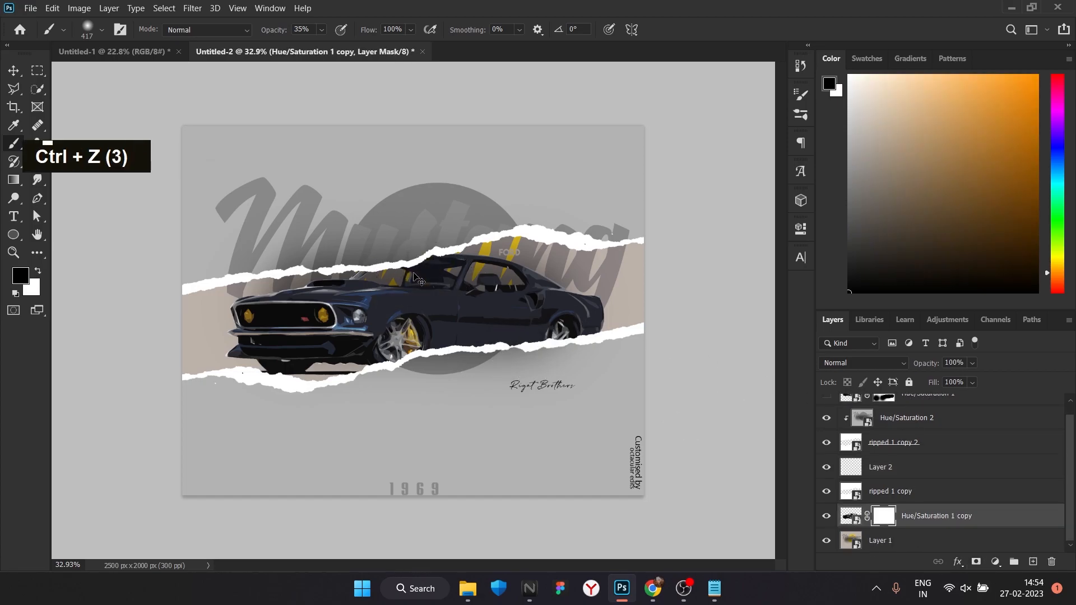
key(ctrl+z)
scroll(926, 425, up, 1)
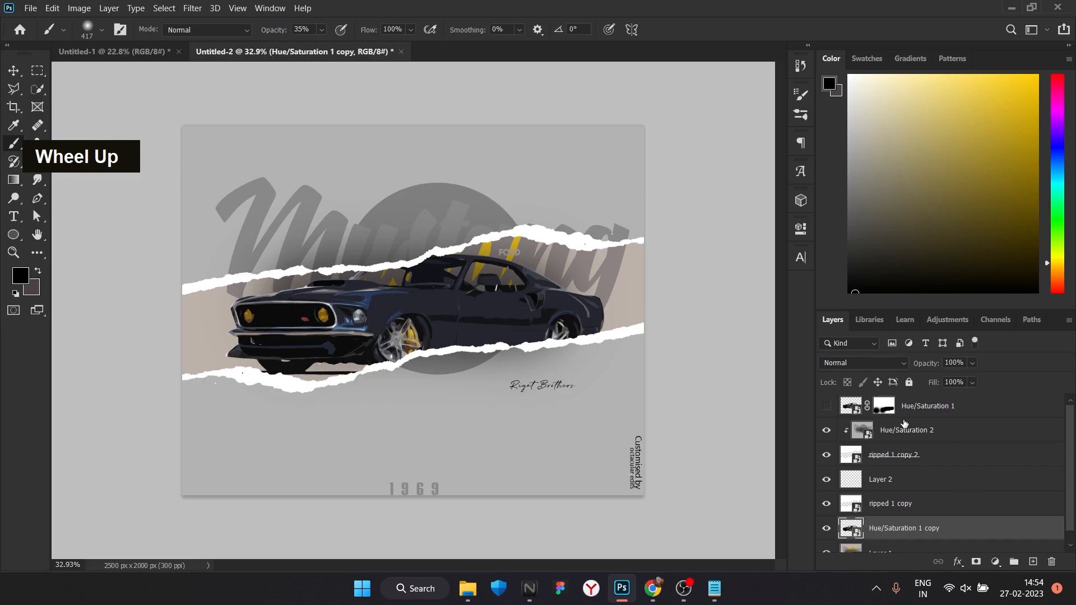
- Add a new layer above the visible top car layer, undoing the trial shading strokes along the lower torn edge
click(858, 408)
click(1033, 561)
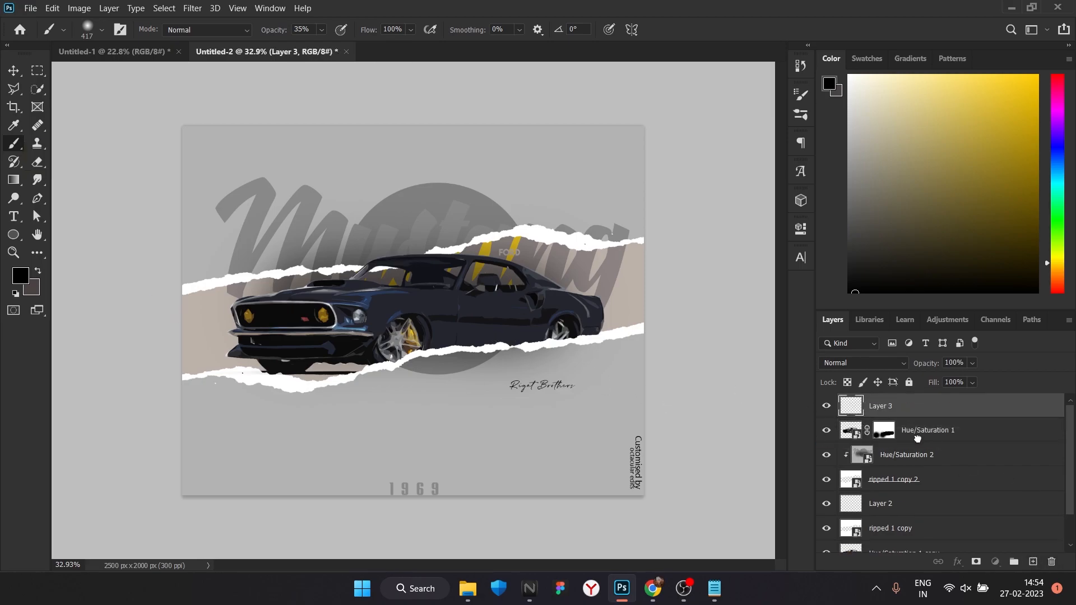
key(ctrl+bracketleft)
drag(550, 342, 570, 338)
mouse_move(531, 345)
mouse_down()
mouse_move(502, 340)
mouse_move(397, 365)
mouse_up()
key(ctrl+z)
key(ctrl+z)
key(ctrl+z)
key(ctrl+z)
- Convert the masked Hue/Saturation 1 layer into a smart object and select the empty layer above it
right_click(931, 429)
click(890, 435)
click(840, 409)
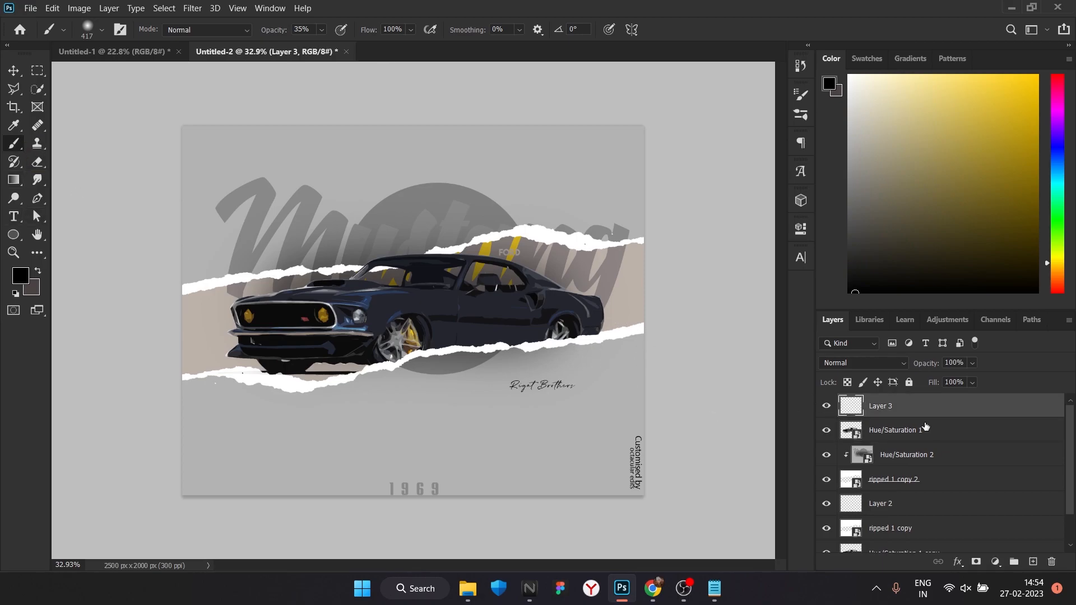
- Try shading strokes along the lower torn edge with the empty layer above and below the car layer, then undo them and the reordering
click(557, 352)
key(ctrl+z)
drag(917, 413, 911, 442)
drag(586, 352, 372, 382)
key(ctrl+z)
key(ctrl+z)
key(ctrl+z)
key(ctrl+z)
key(ctrl+z)
key(ctrl+z)
key(ctrl+z)
key(ctrl+z)
key(ctrl+z)
- Try combining the layers from Hue/Saturation 1 downward into one smart object, then undo the conversion
click(904, 407)
scroll(903, 493, down, 3)
shift+click(920, 538)
right_click(921, 535)
click(802, 134)
key(ctrl+z)
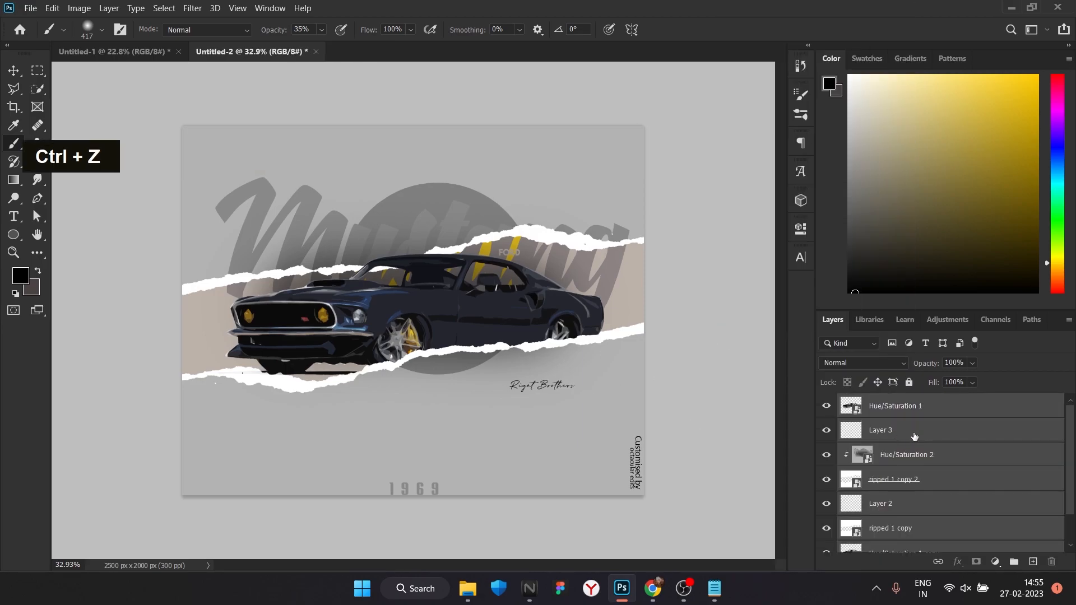
- Undo back to the Hue/Saturation 1 layer's editable mask and paint it white over the front wheel with a 500 px soft brush
key(ctrl+z)
click(884, 430)
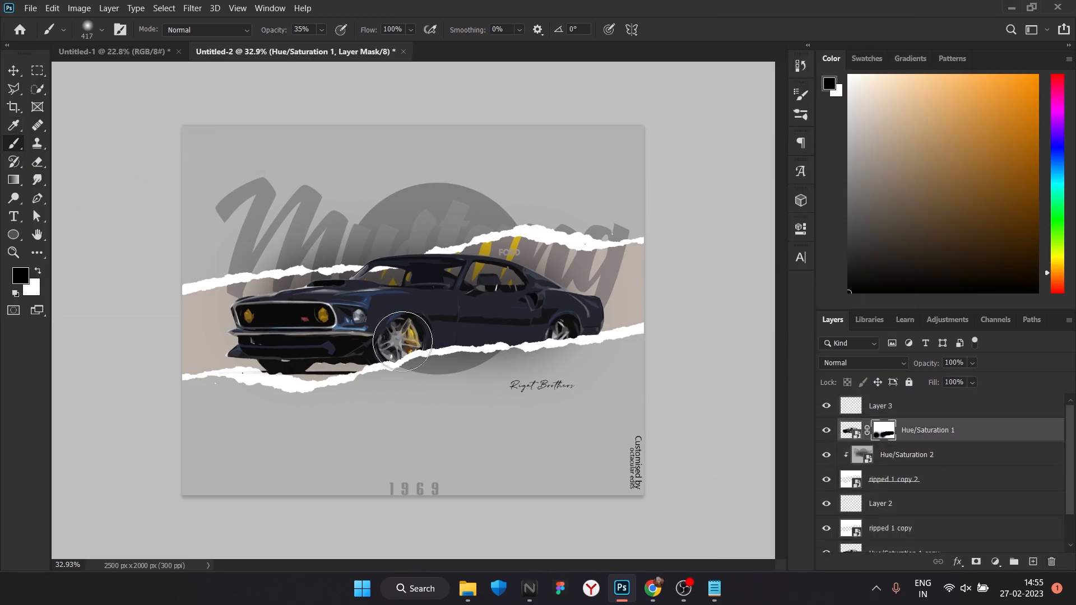
key(bracketleft)
click(21, 276)
click(619, 308)
click(935, 301)
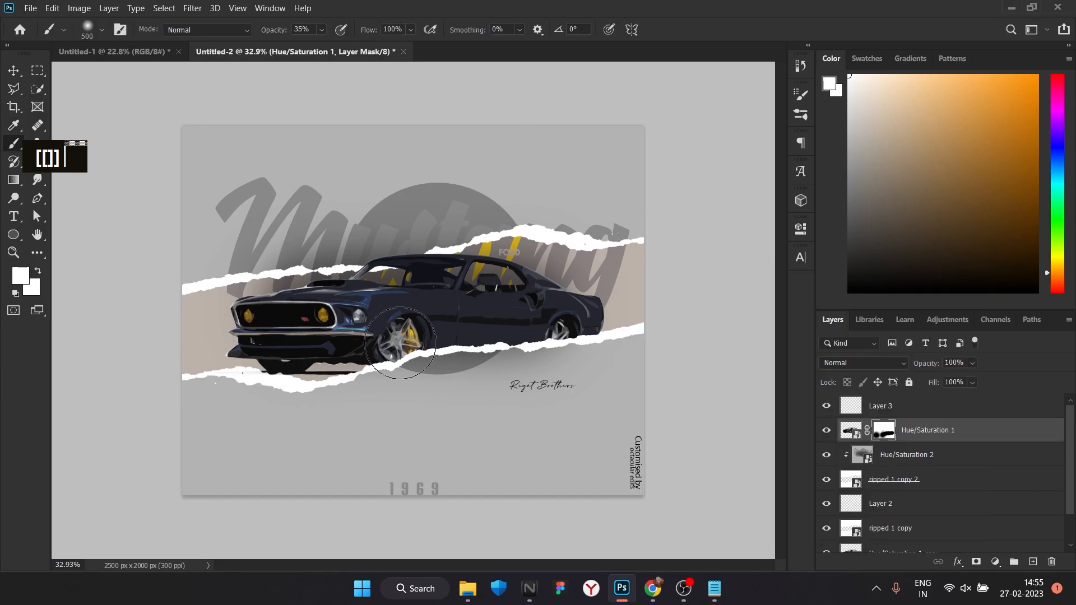
double_click(400, 340)
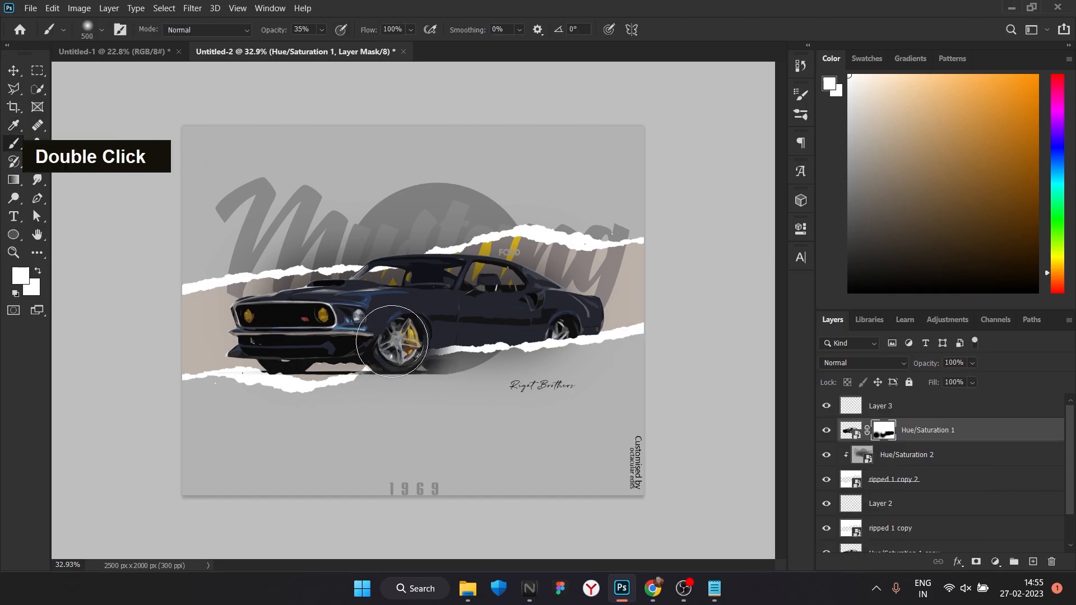
- Set the brush to 100% opacity and full hardness, and paint the mask white over the front wheel
key(0)
click(102, 30)
drag(81, 106, 167, 106)
click(393, 329)
- Paint the mask black with a smaller hard brush to hide the excess shadow over the torn edge beside the front wheel
key(bracketleft)
key(bracketleft)
key(bracketleft)
key(bracketleft)
key(bracketleft)
key(bracketleft)
key(bracketleft)
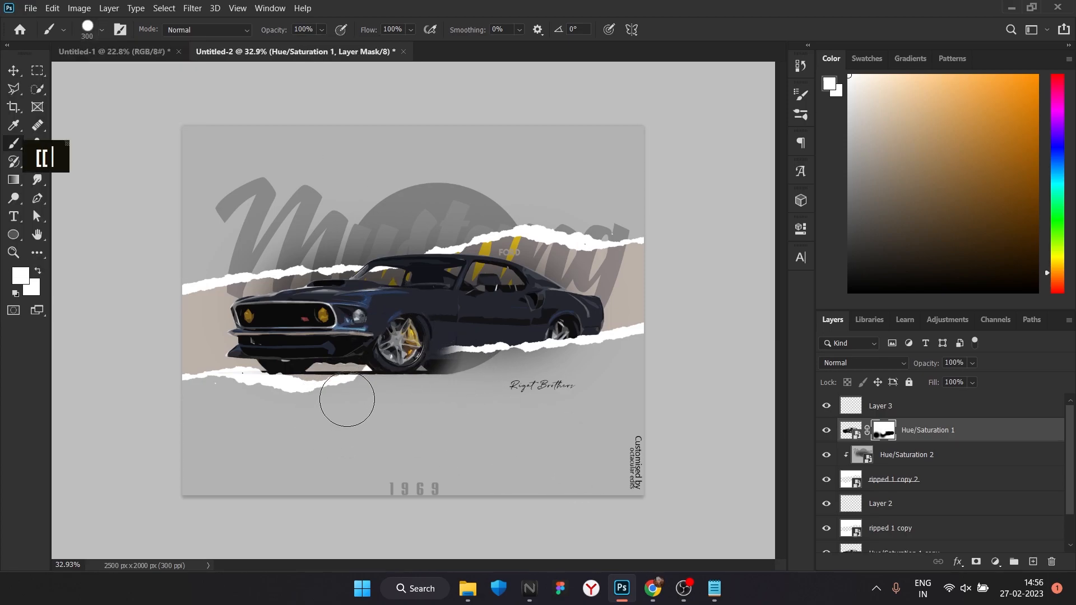
click(21, 276)
click(619, 485)
click(935, 301)
key(bracketleft)
key(bracketleft)
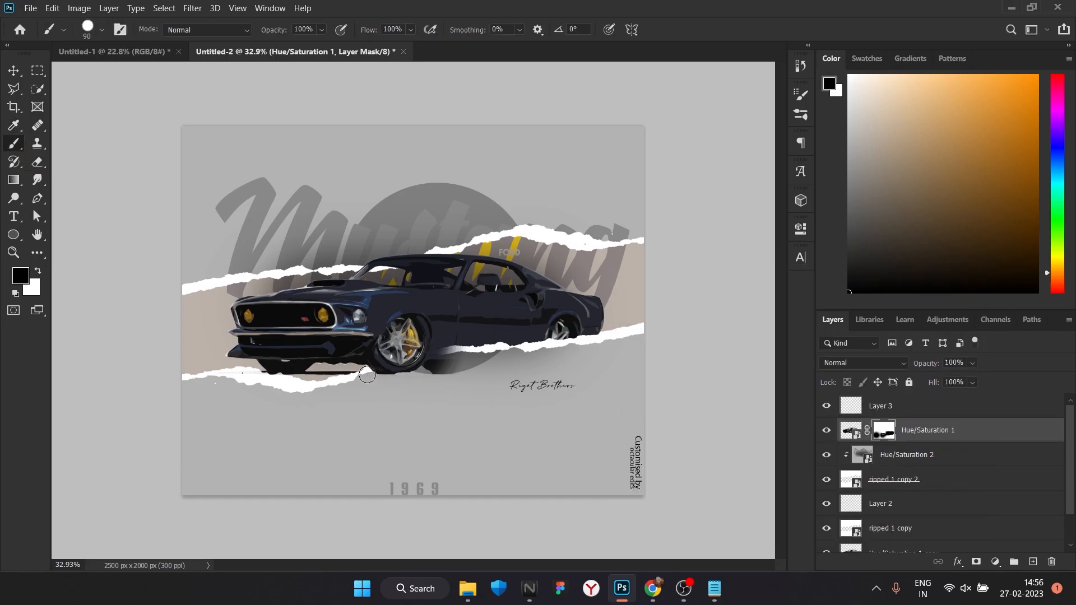
- Paint the mask white with a 200 px brush over the lower part of the front wheel
click(21, 276)
click(618, 309)
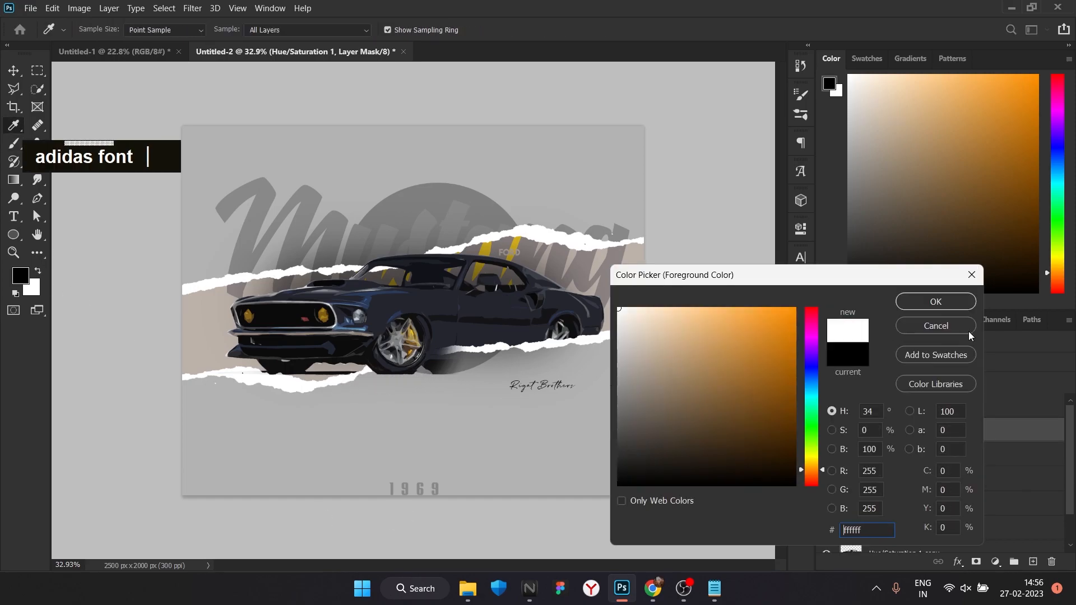
click(936, 301)
key(bracketright)
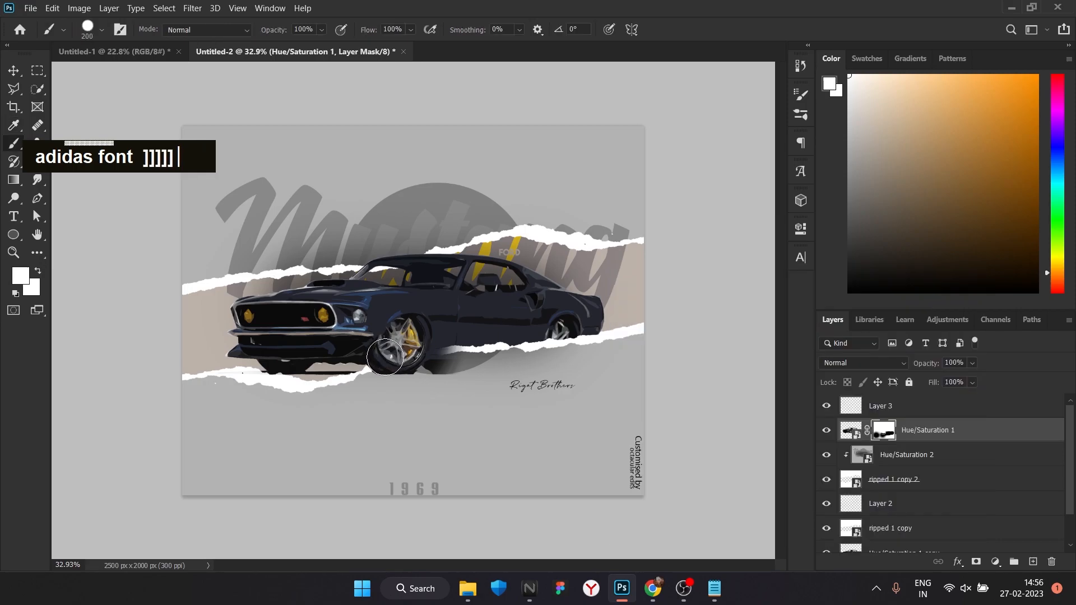
double_click(395, 357)
- Paint the mask black with hard brushes of 400 and 200 px to hide the excess below and behind the front wheel
click(21, 275)
click(619, 485)
click(935, 301)
key(bracketright)
key(bracketright)
key(bracketright)
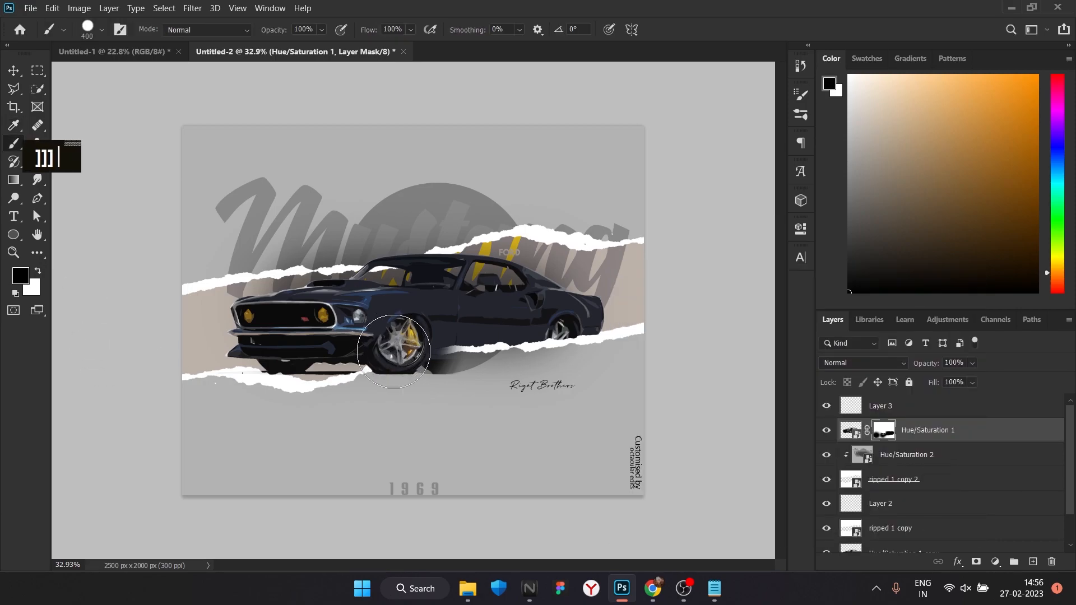
double_click(361, 402)
key(bracketleft)
key(bracketleft)
key(bracketleft)
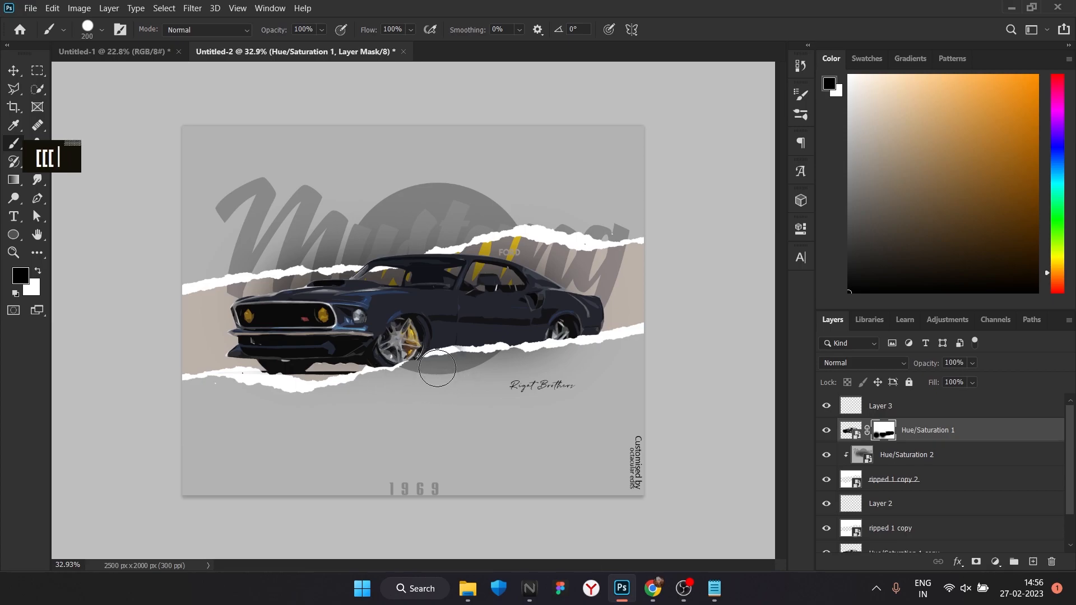
- Shape a hard 300 px brush into an ellipse angled 109° and reveal the whole front wheel in the mask, undoing misplaced dabs
click(91, 35)
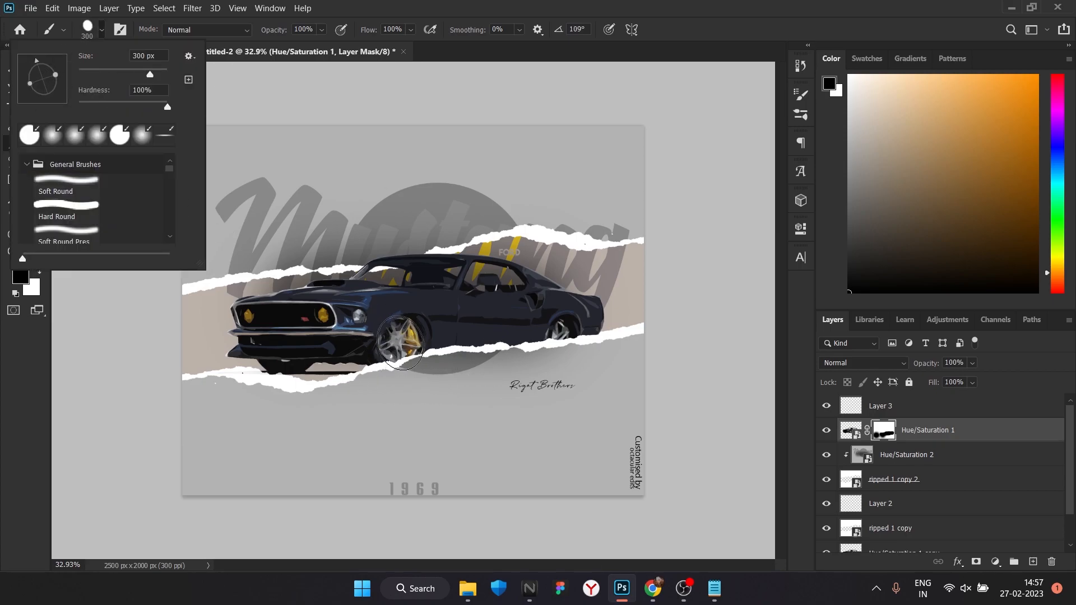
click(21, 277)
drag(655, 406, 617, 306)
click(934, 301)
click(406, 340)
drag(406, 340, 393, 348)
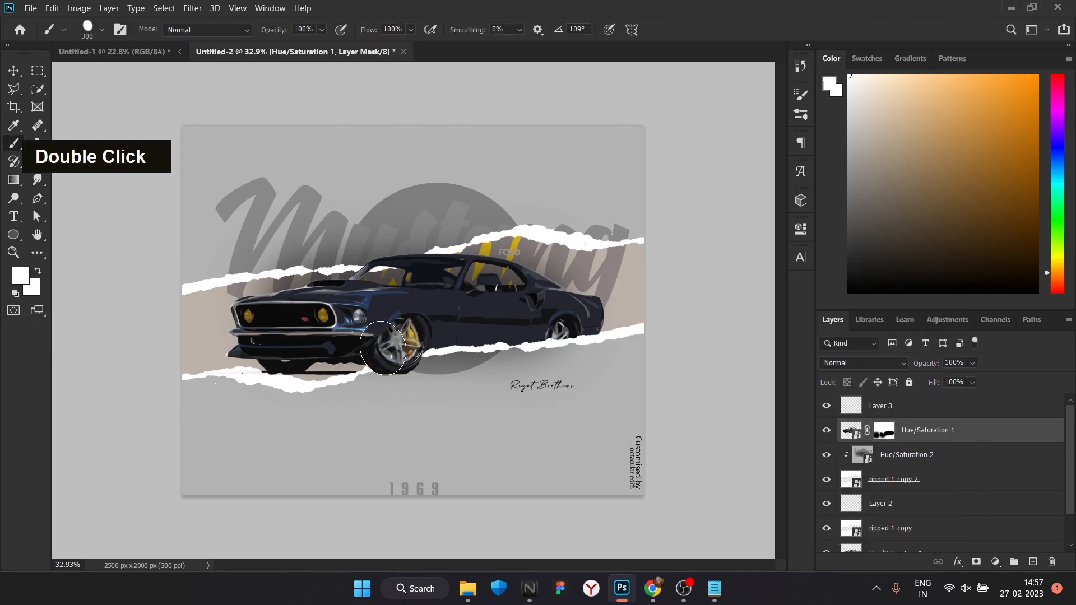
key(ctrl+z)
key(ctrl+z)
key(ctrl+z)
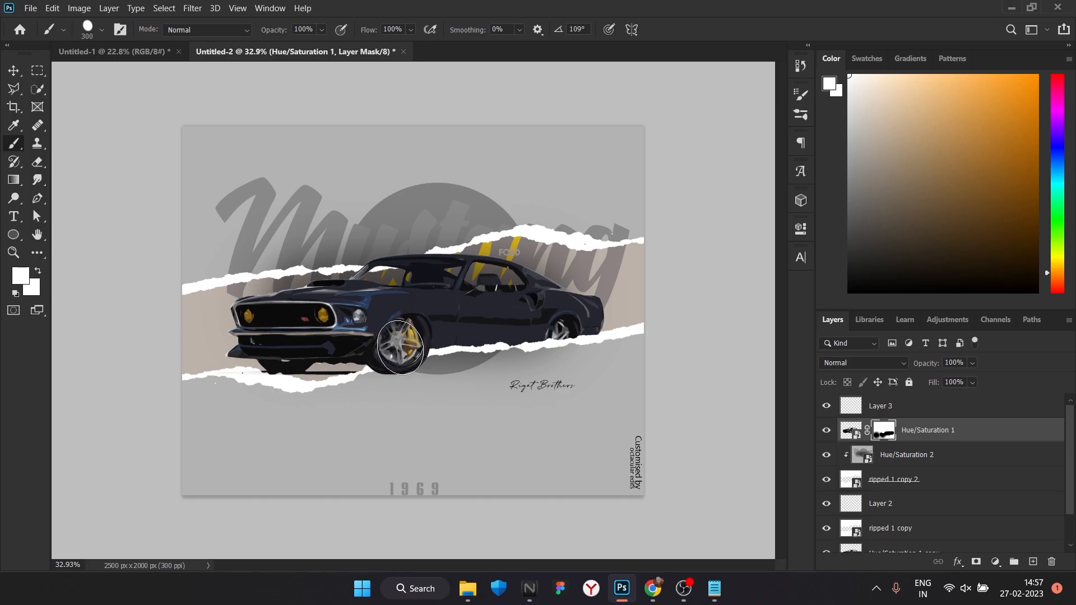
- Check the revealed front wheel up close, and add a new empty layer directly beneath the masked Hue/Saturation 1 layer
scroll(406, 340, up, 5)
scroll(406, 347, down, 5)
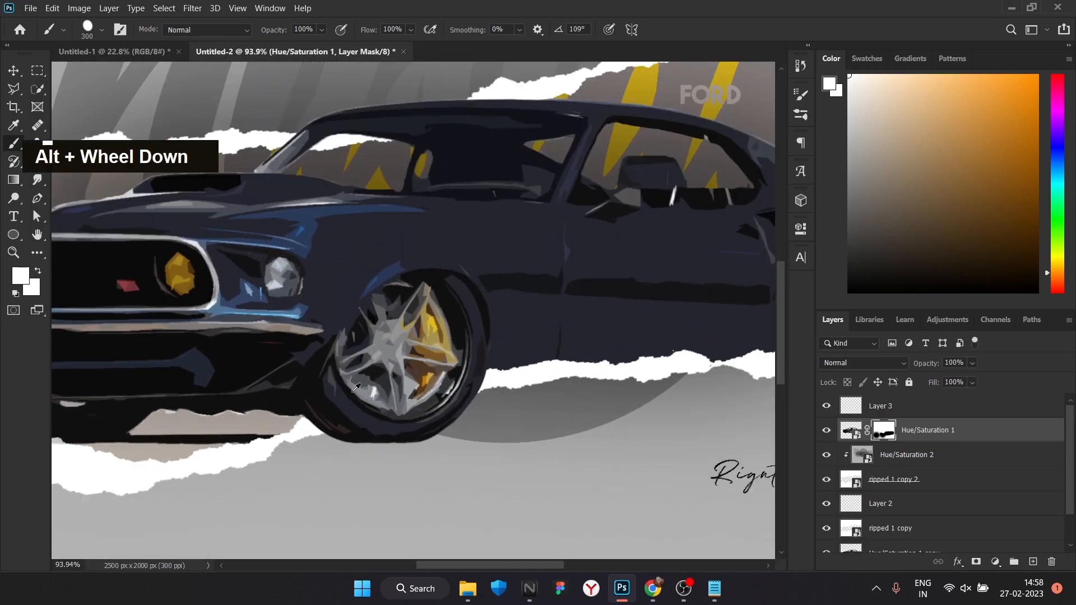
scroll(411, 392, up, 2)
key(v)
scroll(421, 398, down, 5)
scroll(420, 398, up, 5)
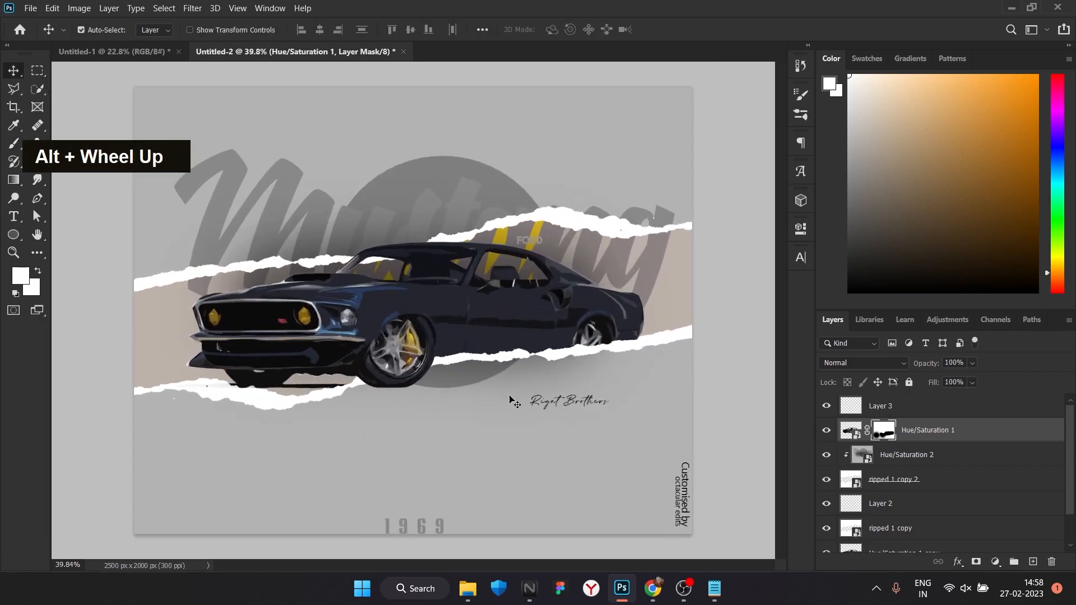
key(d)
key(ctrl+shift+alt+n)
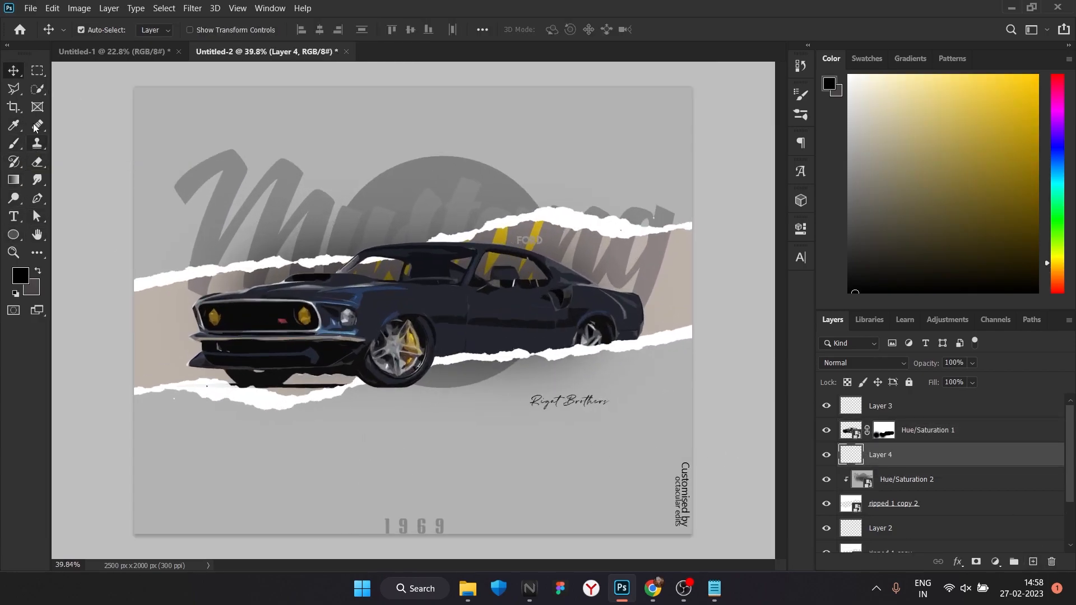
- Choose a soft round brush, undo a trial shadow dab near the front wheel, and reduce the brush size to 150 px
click(14, 144)
click(93, 30)
click(74, 135)
click(447, 400)
key(ctrl+z)
key(bracketleft)
key(bracketleft)
key(bracketleft)
key(bracketleft)
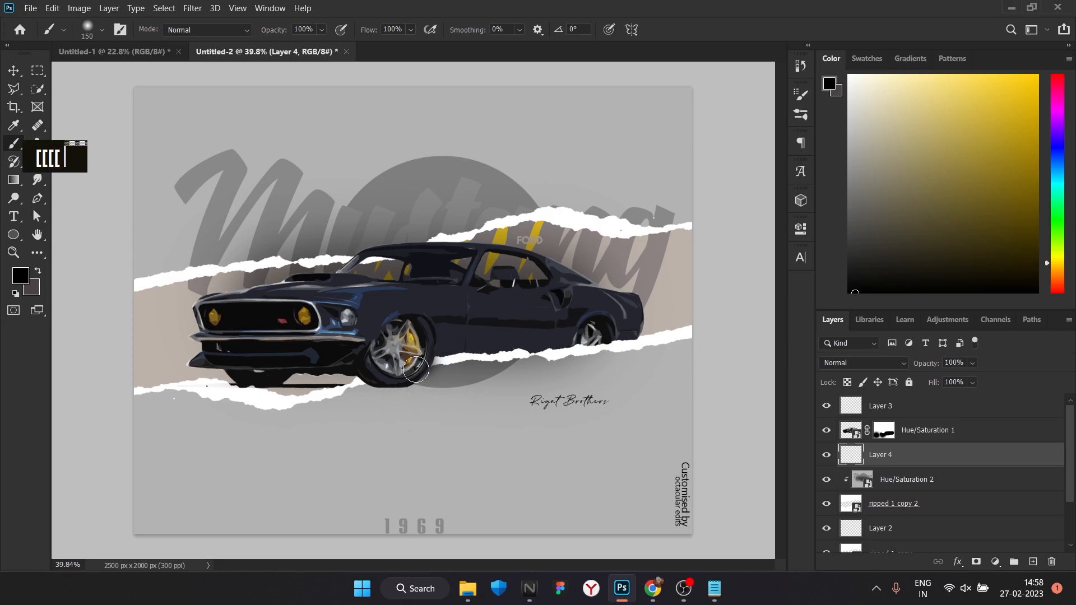